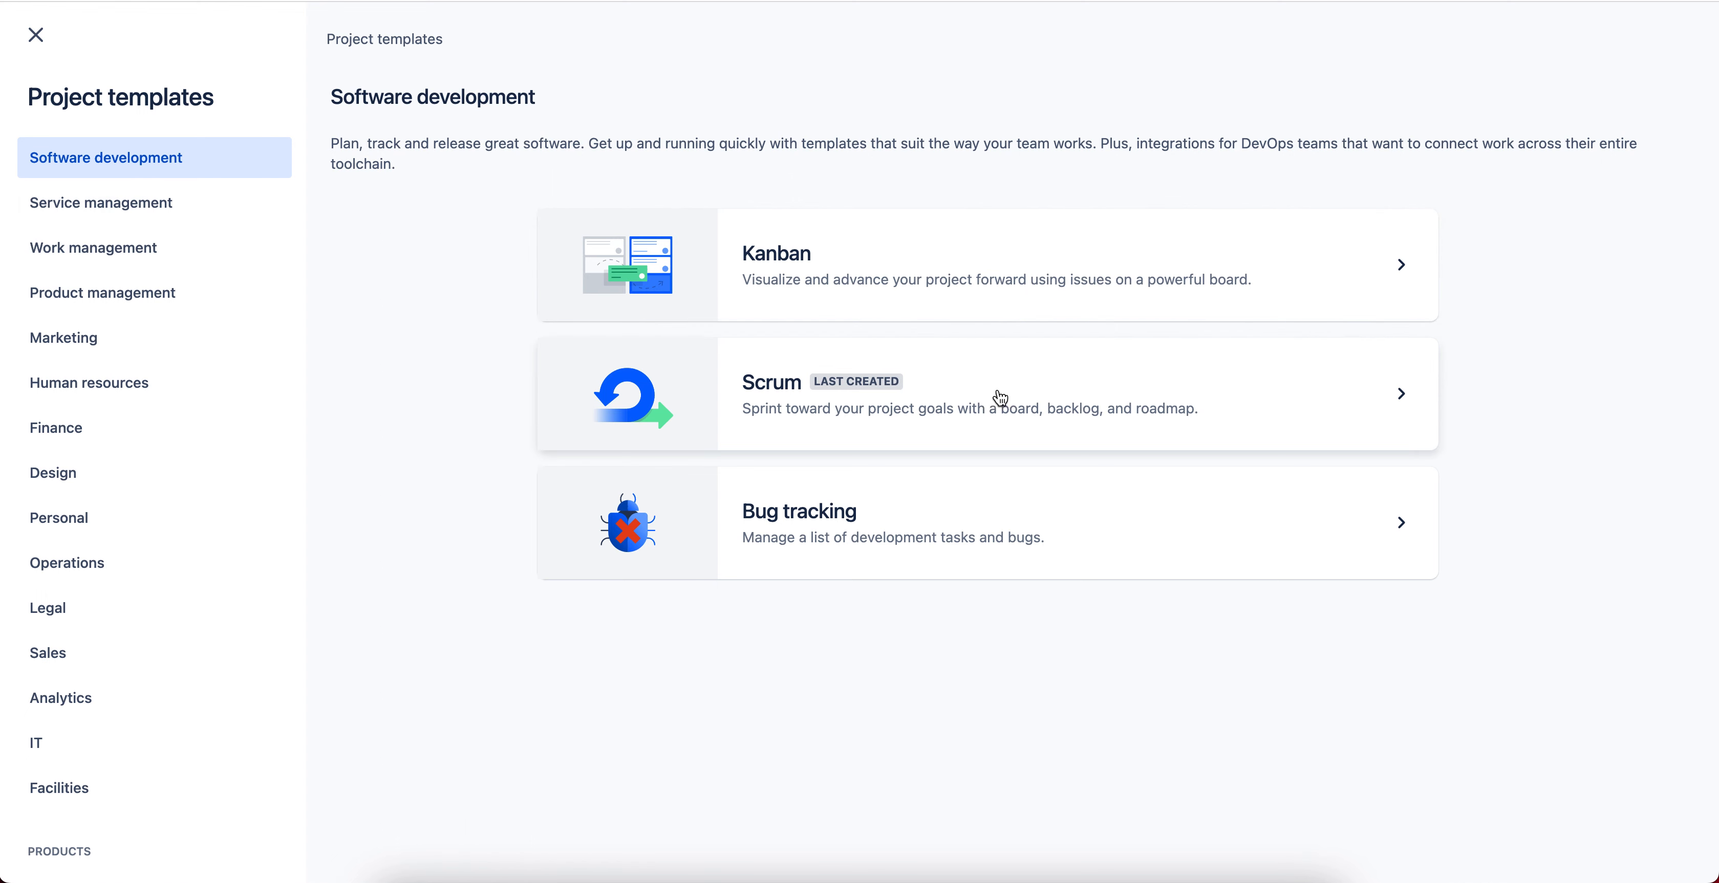
Review the Scrum template and compare its team-managed and company-managed project types, without creating a project
click(1038, 373)
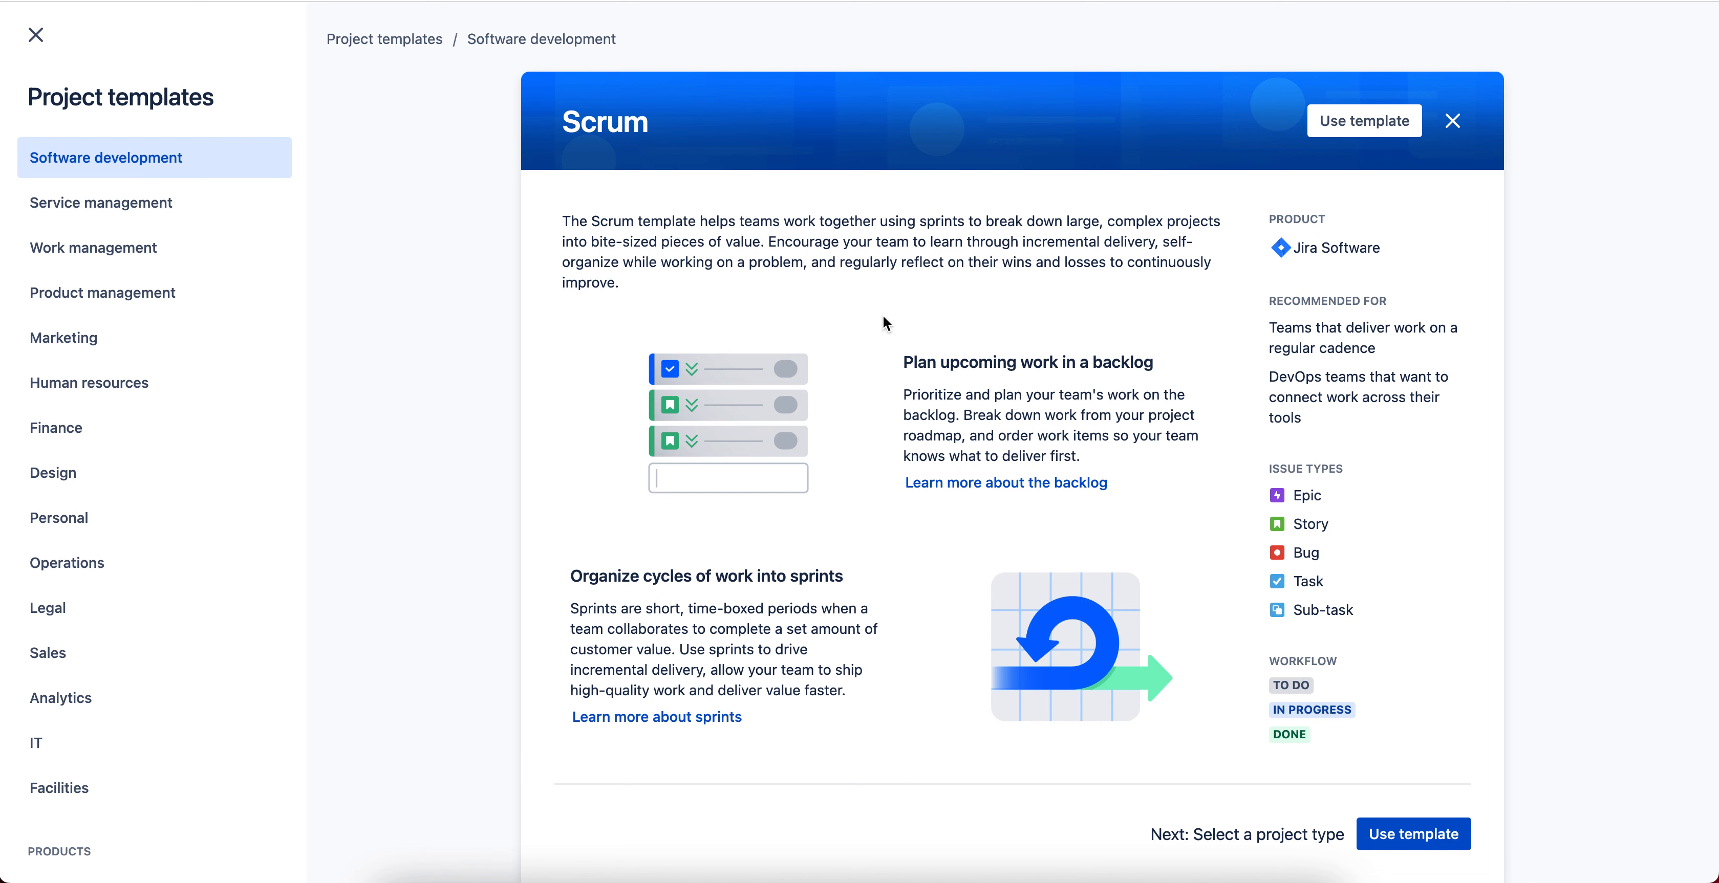
click(1414, 834)
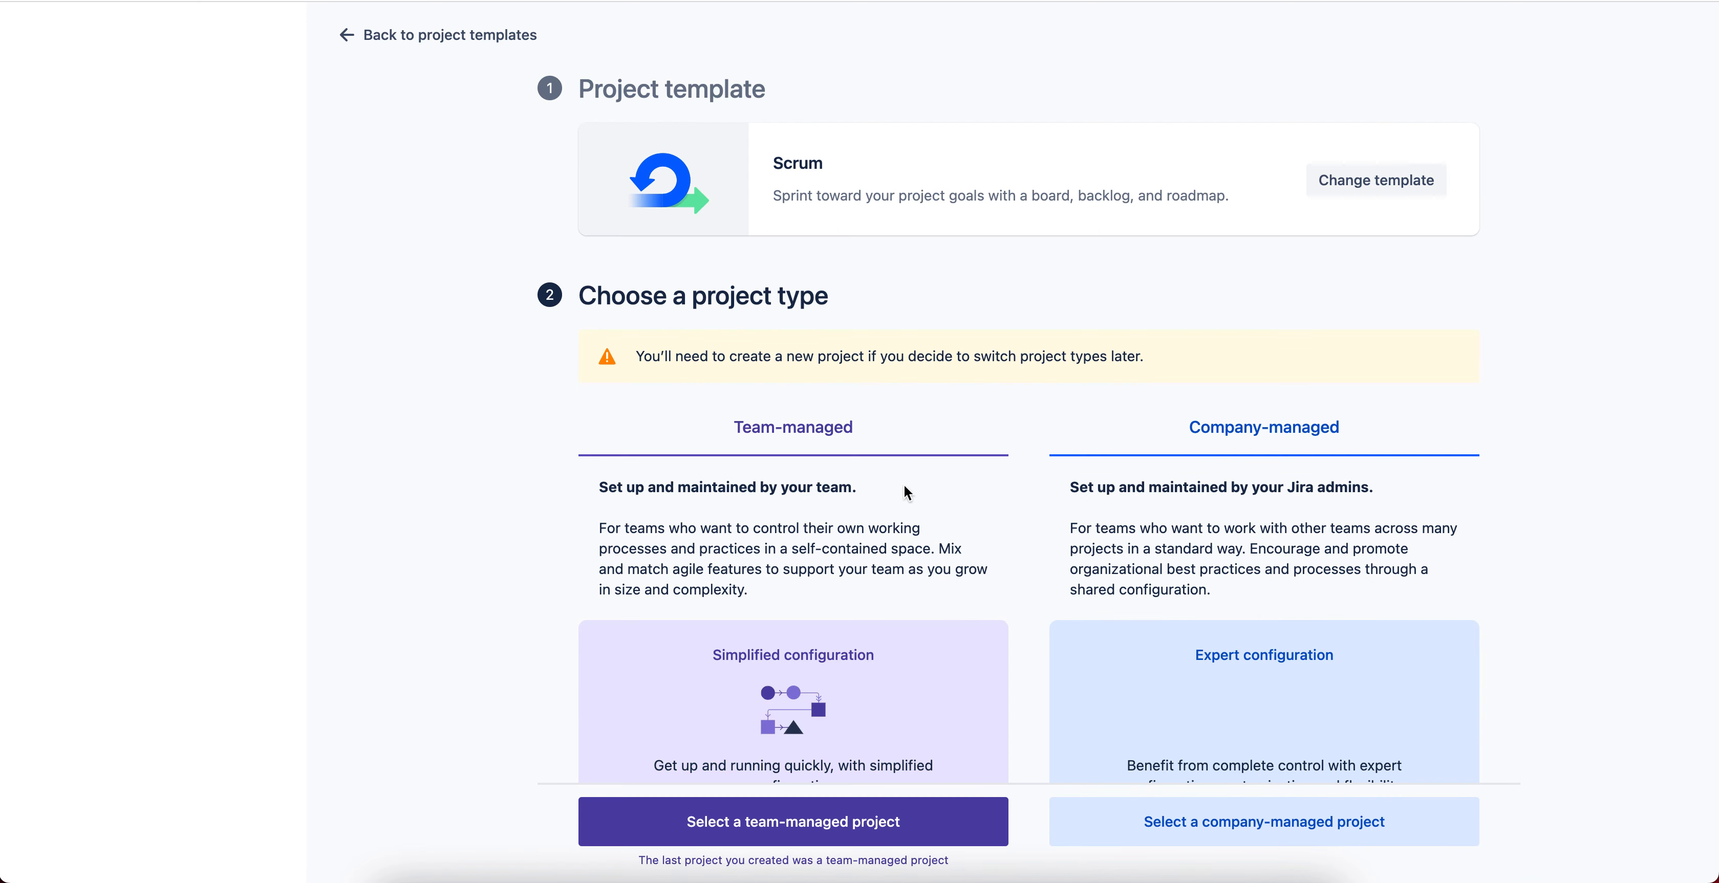
scroll(852, 453, down, 5)
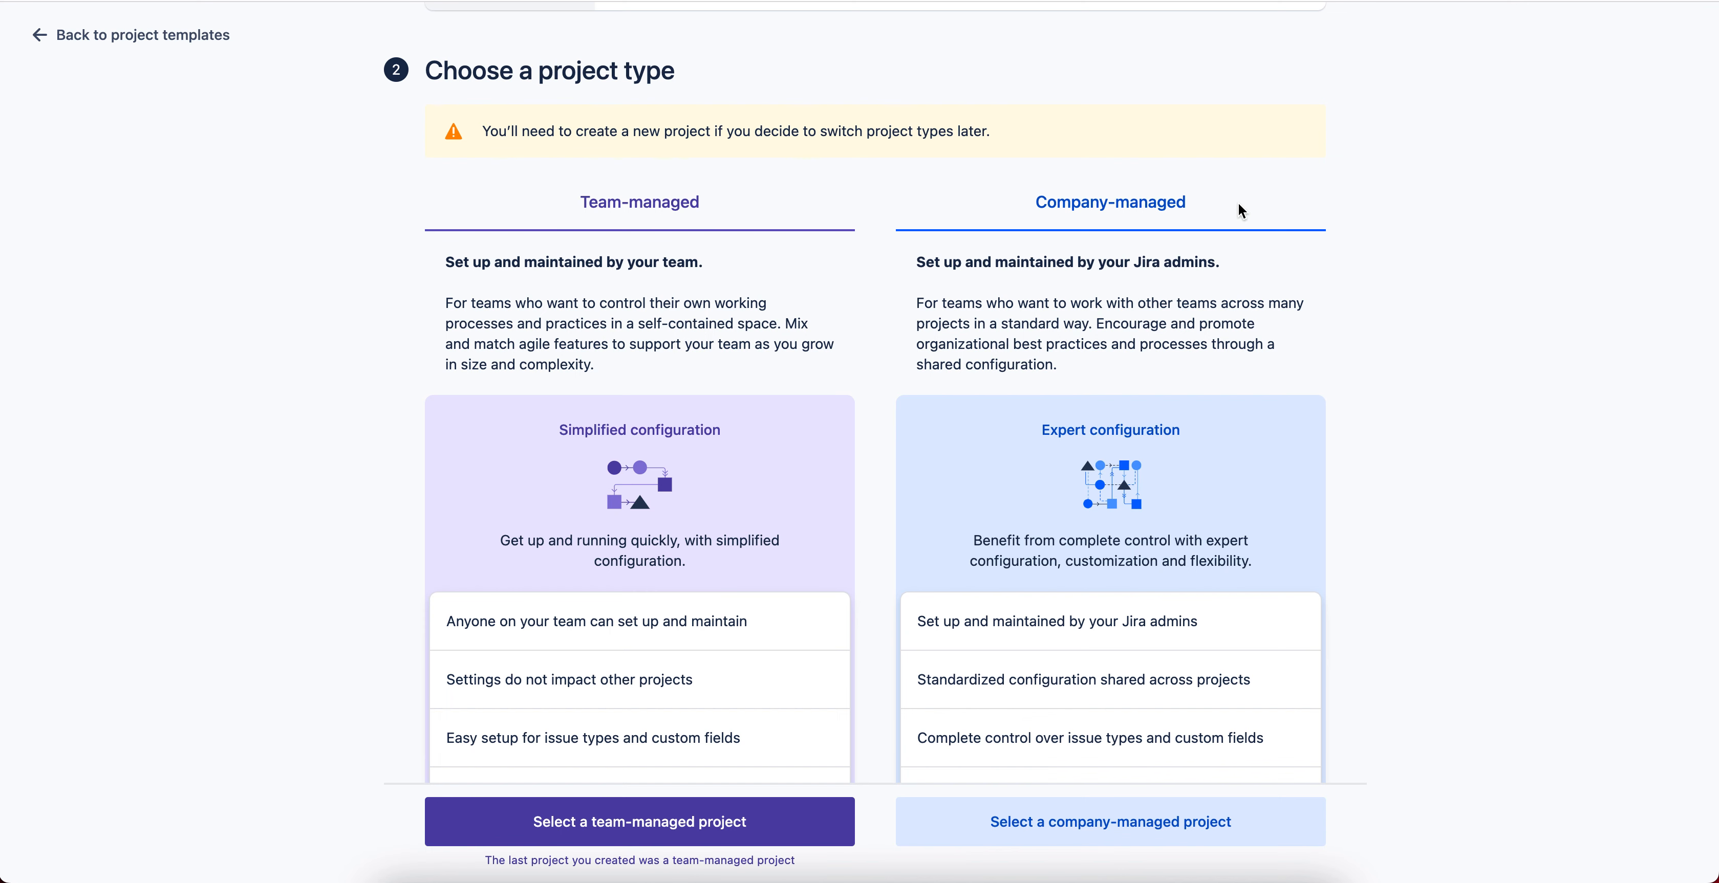
click(107, 36)
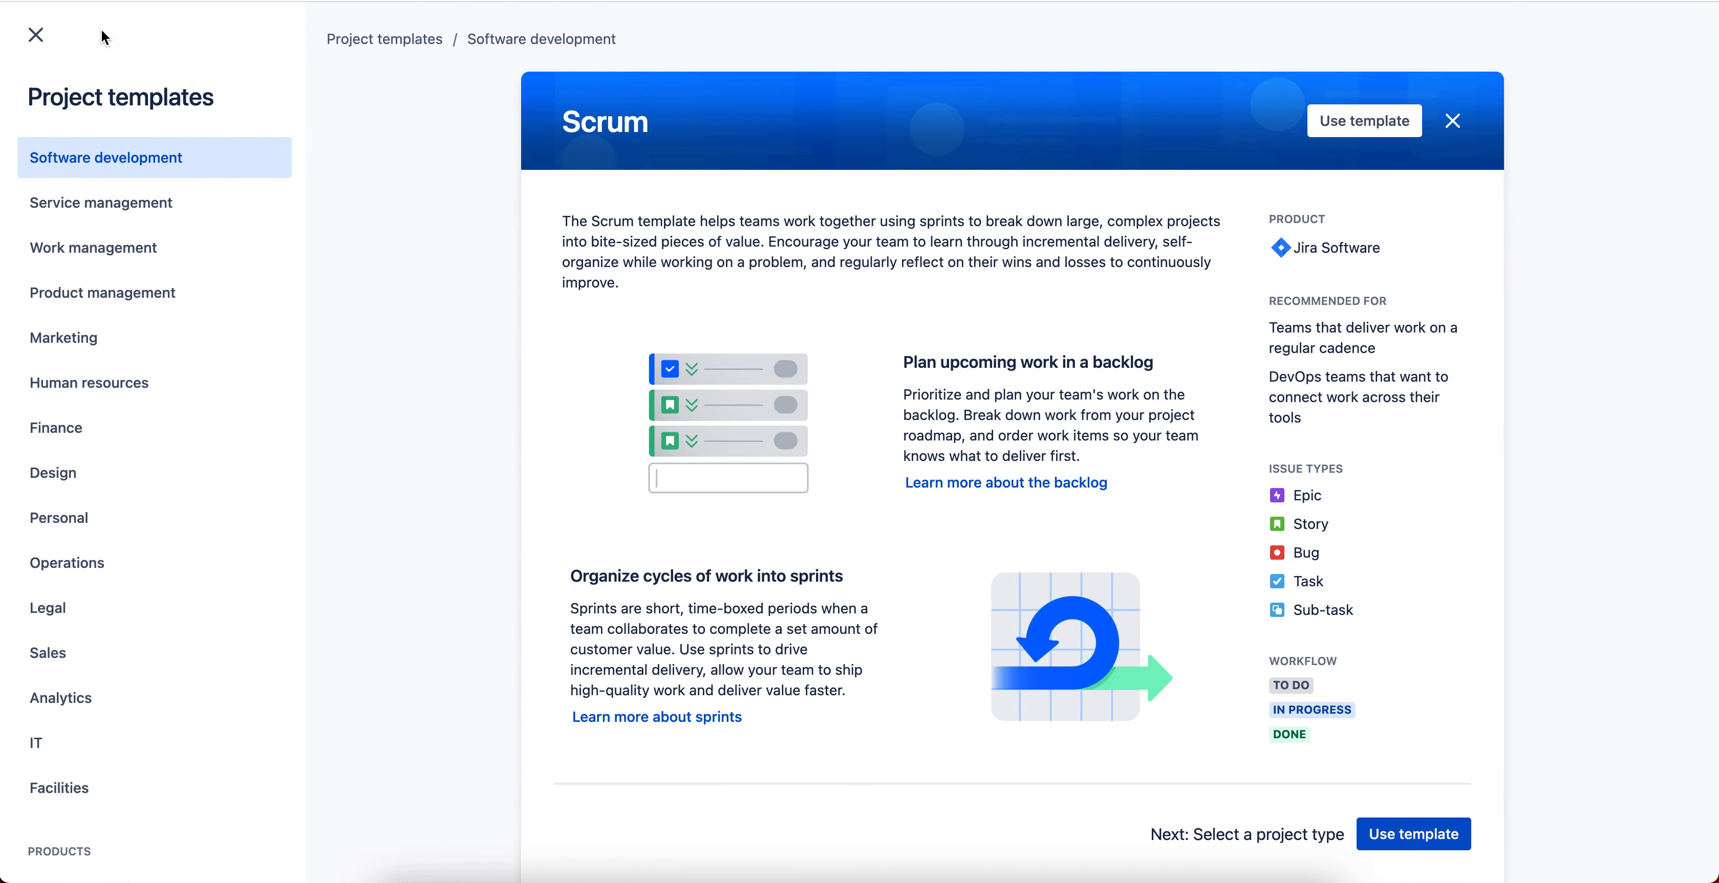
click(33, 38)
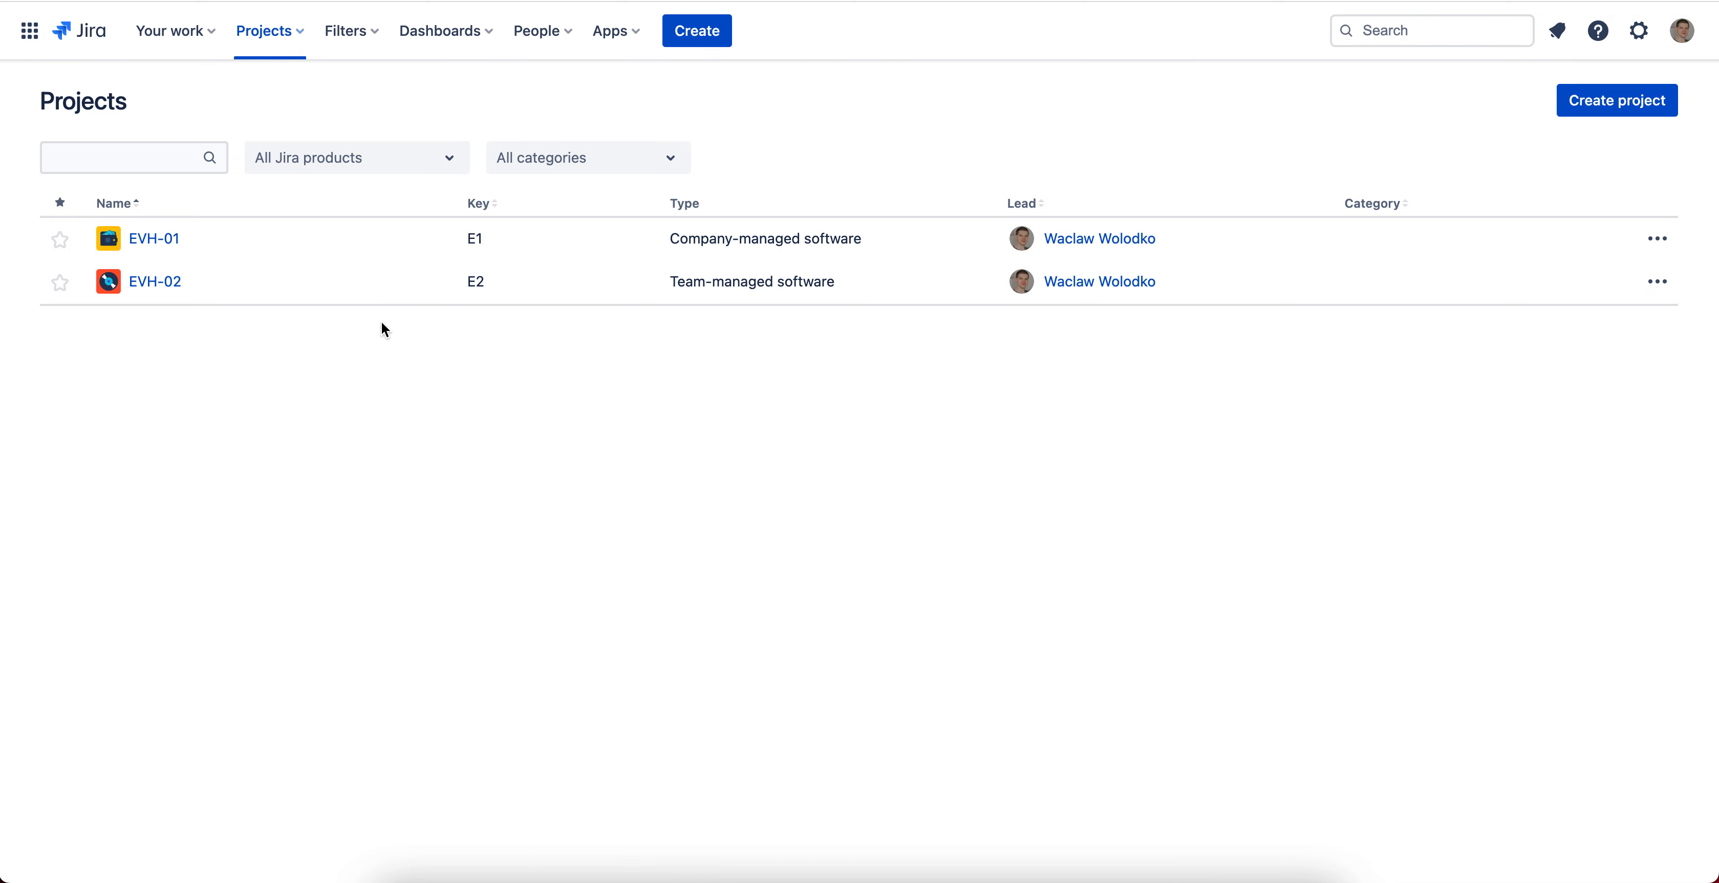
Open the EVH-01 project and examine the child issues of the Marketing Campaign epic on its roadmap
click(163, 242)
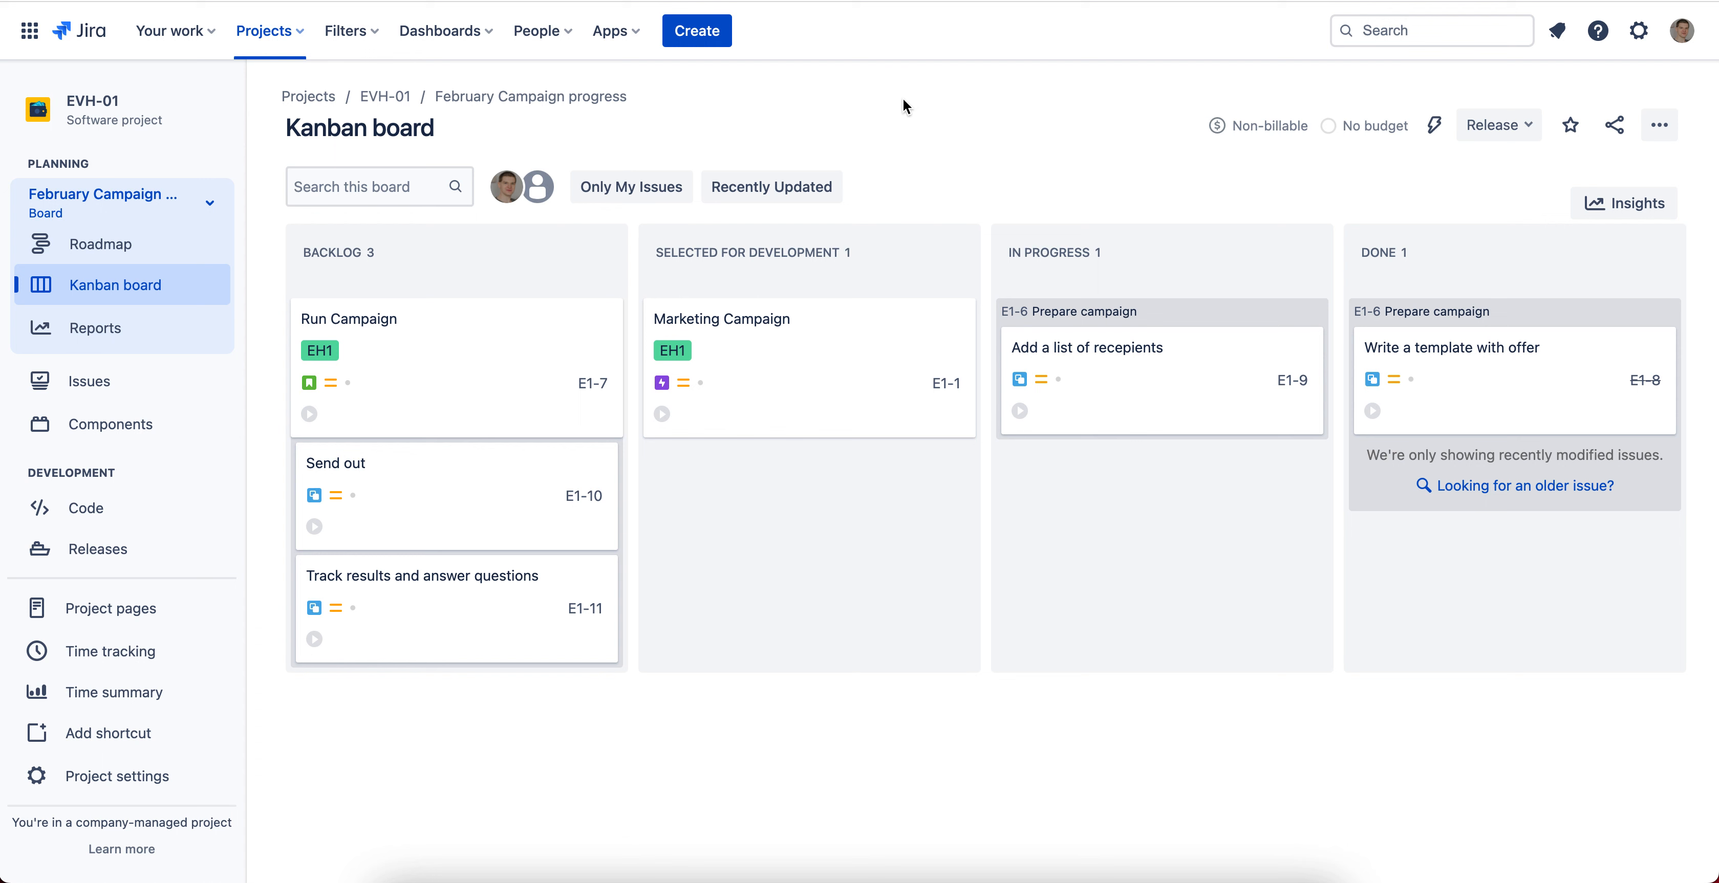
click(98, 252)
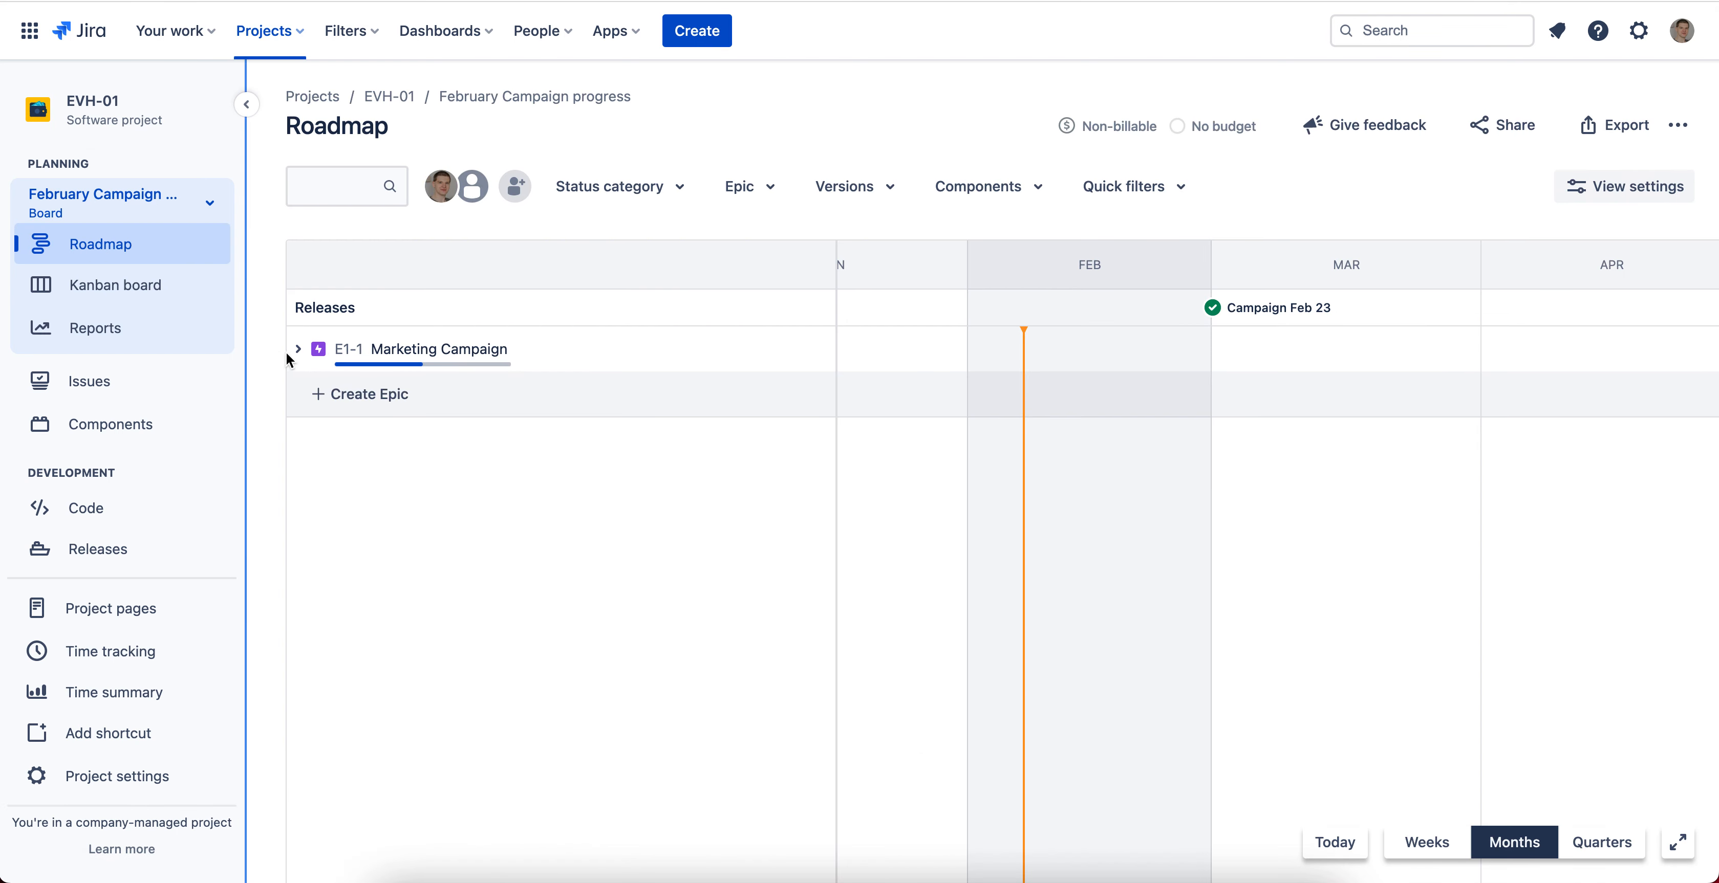
click(297, 350)
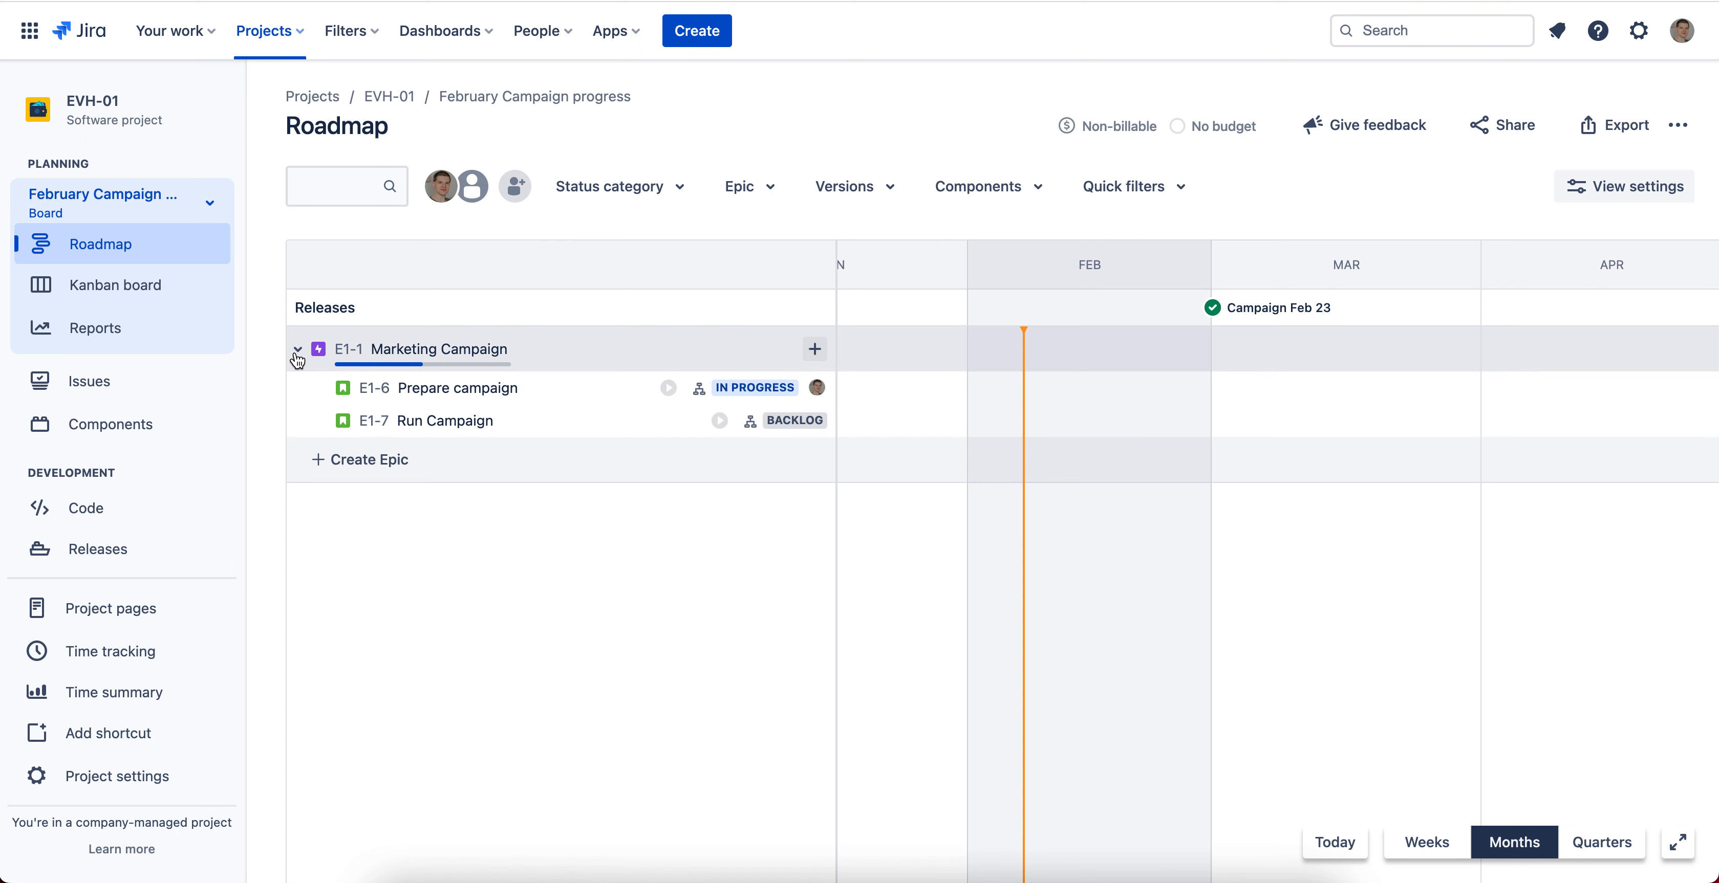
click(297, 350)
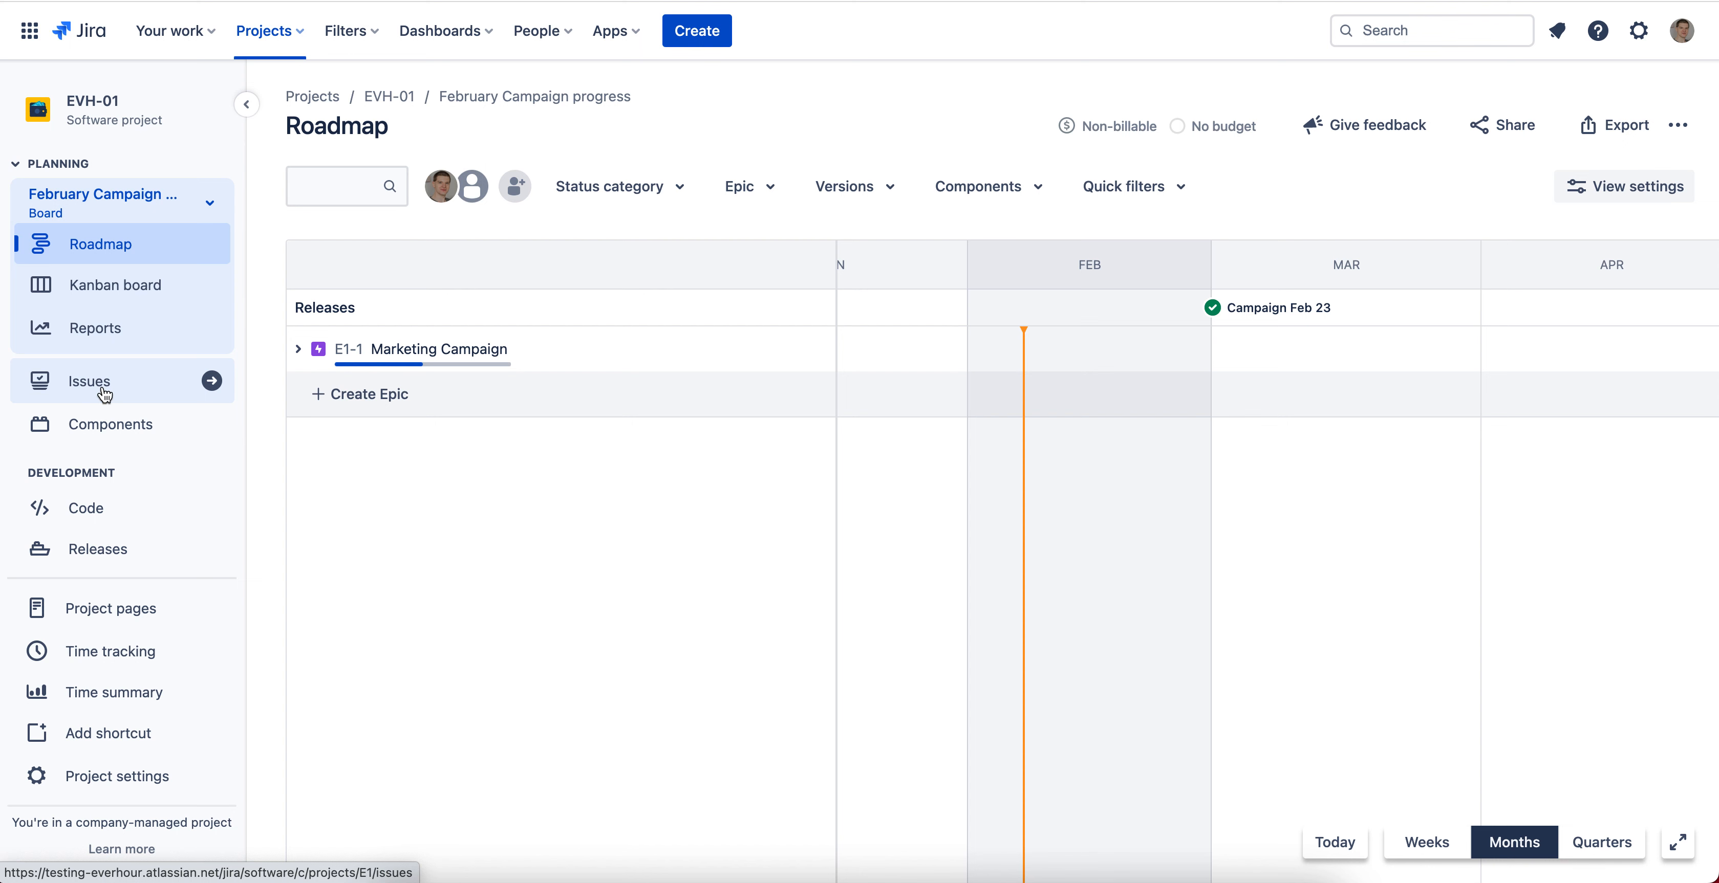
Review the EVH-01 components and its releases, including released versions as well as unreleased ones
click(107, 427)
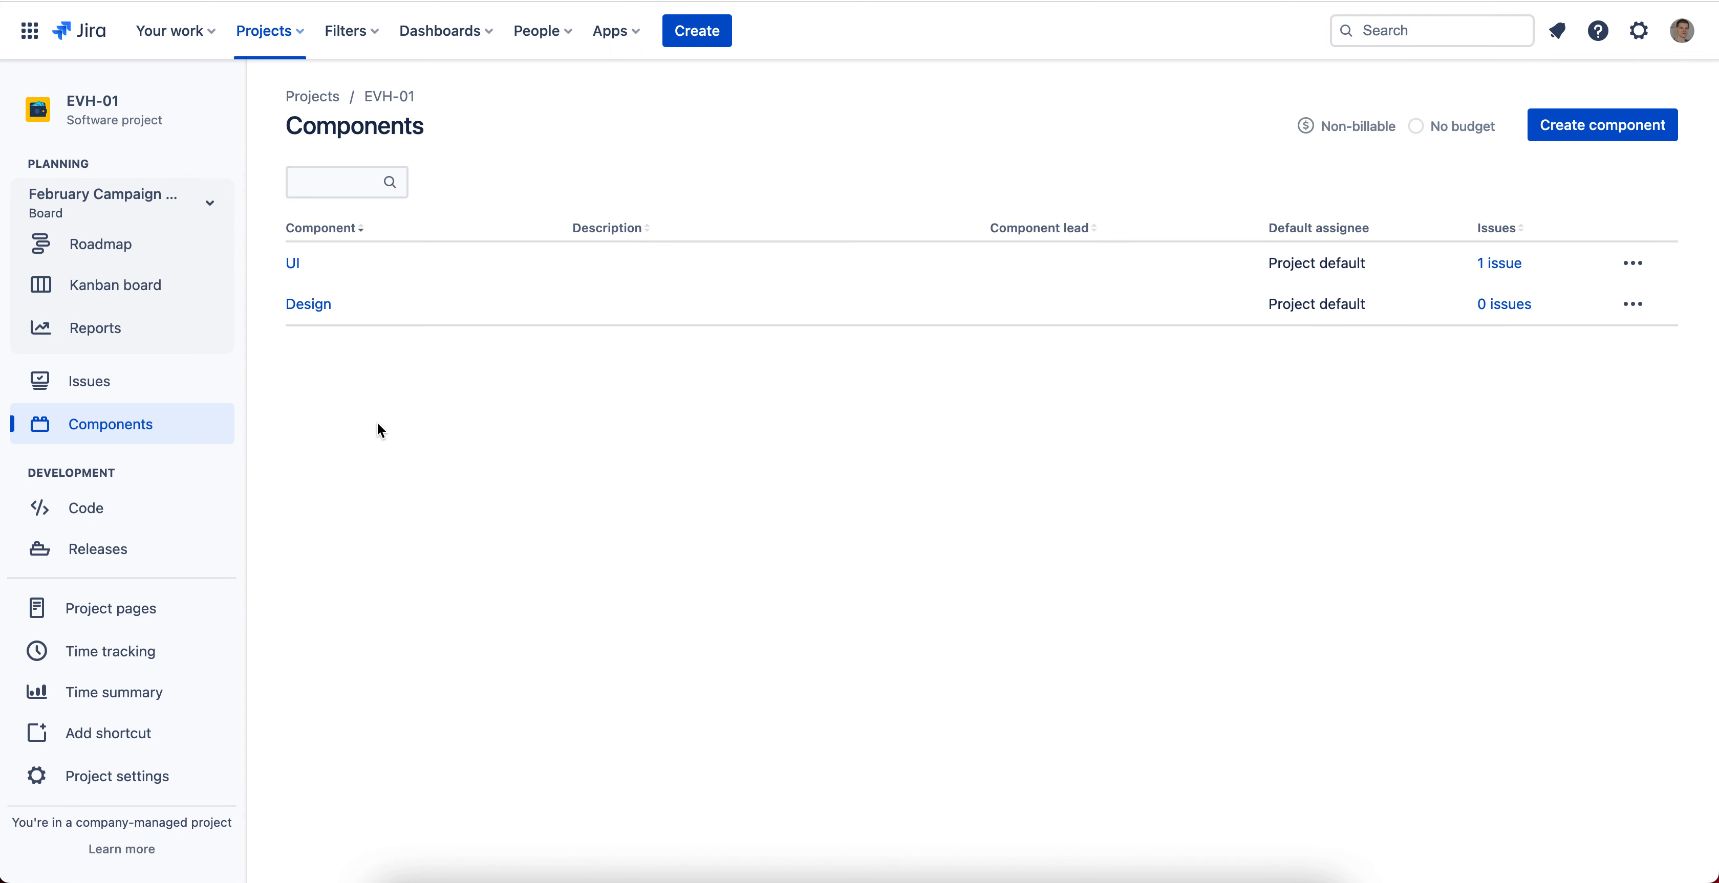
click(115, 551)
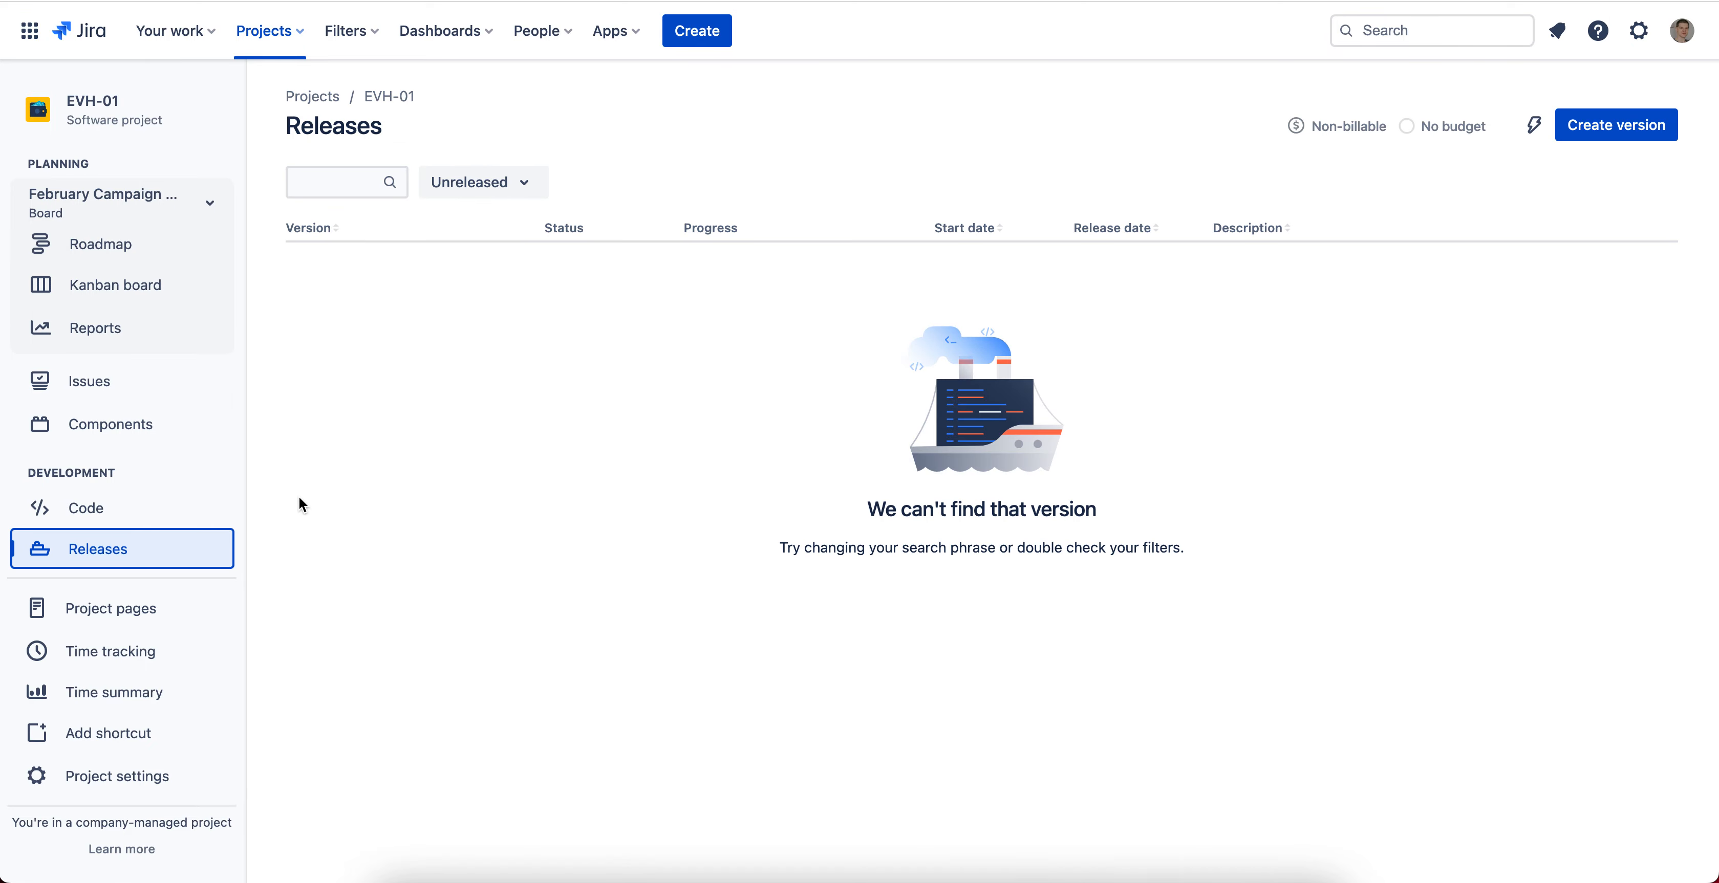
click(474, 183)
click(482, 232)
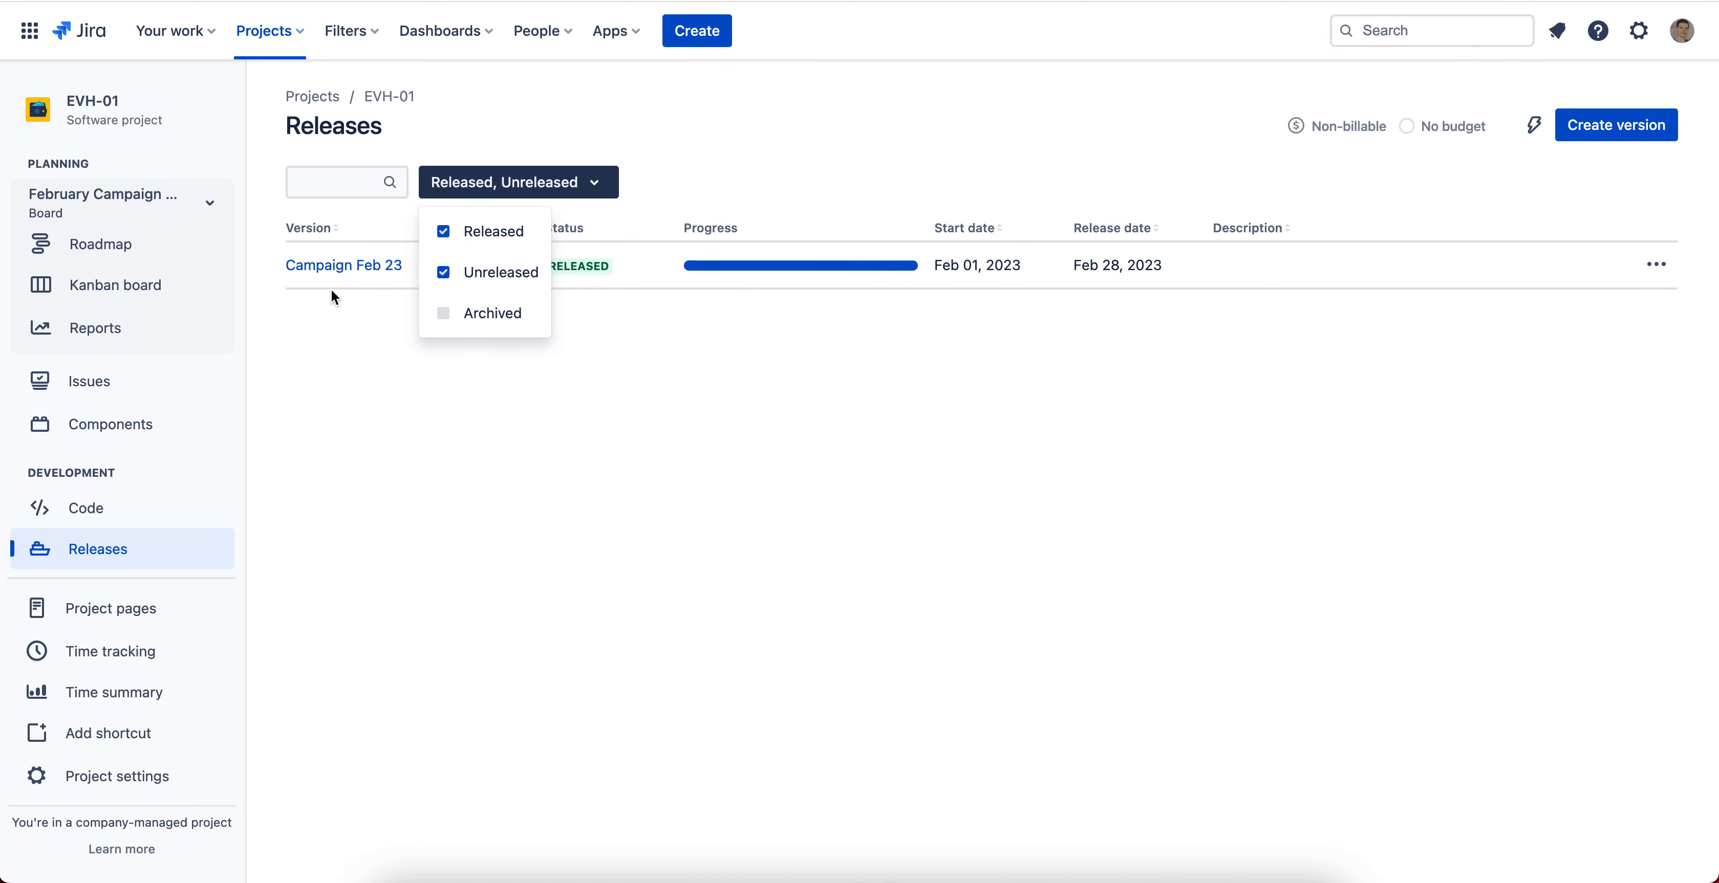
click(333, 290)
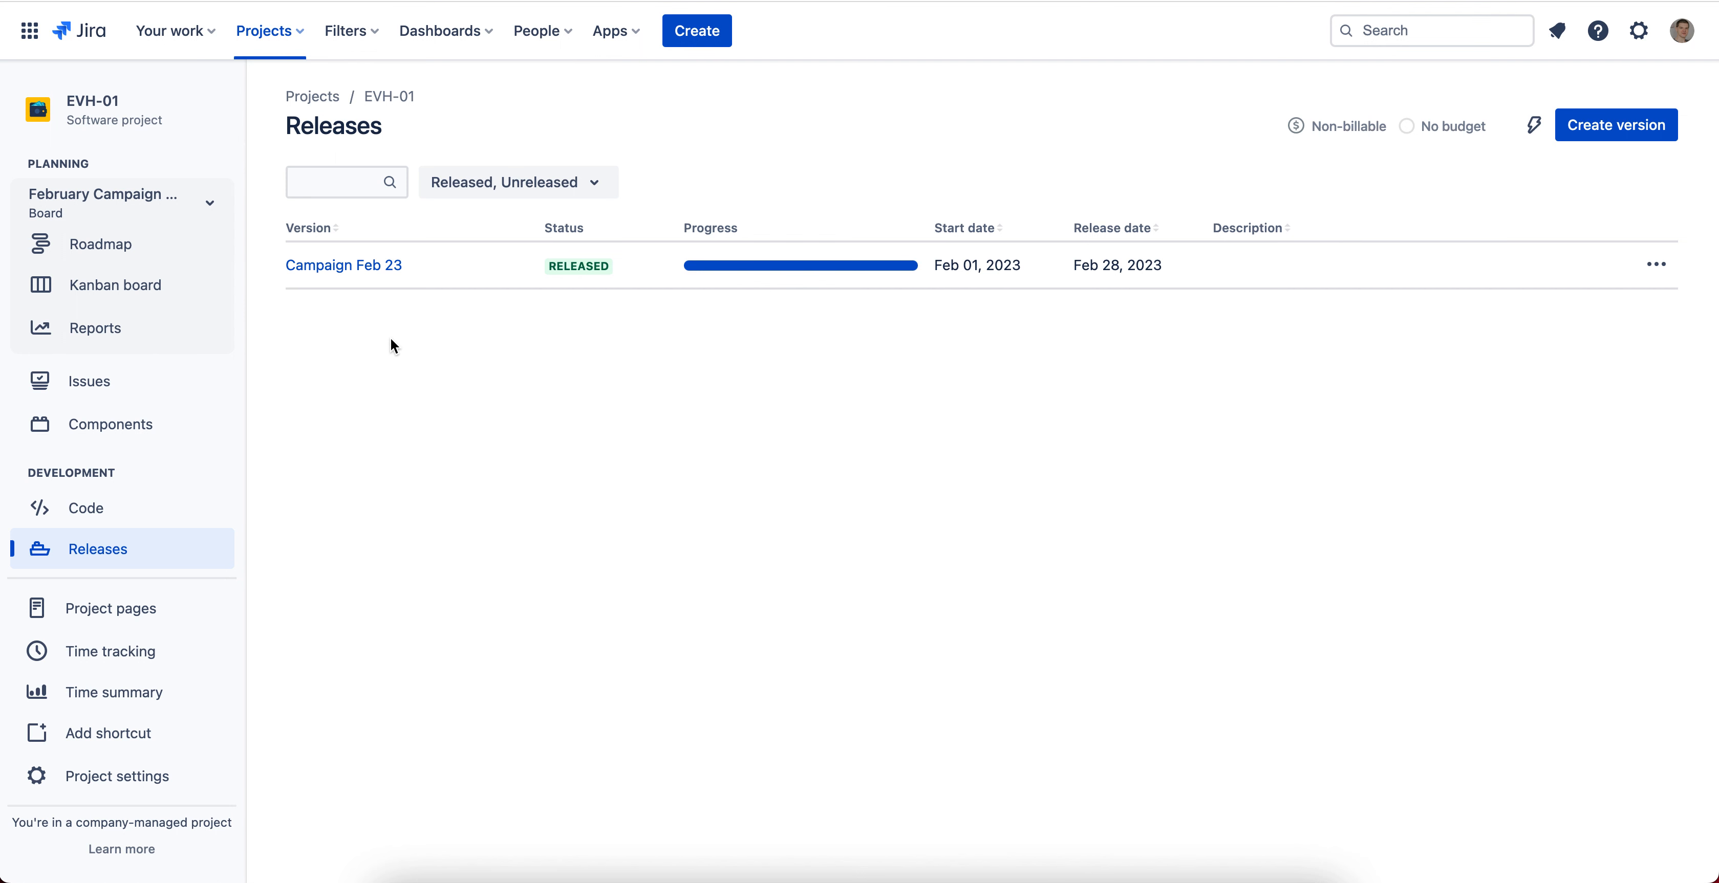
Switch to the EVH-02 project and review its roadmap and backlog
click(289, 37)
click(326, 171)
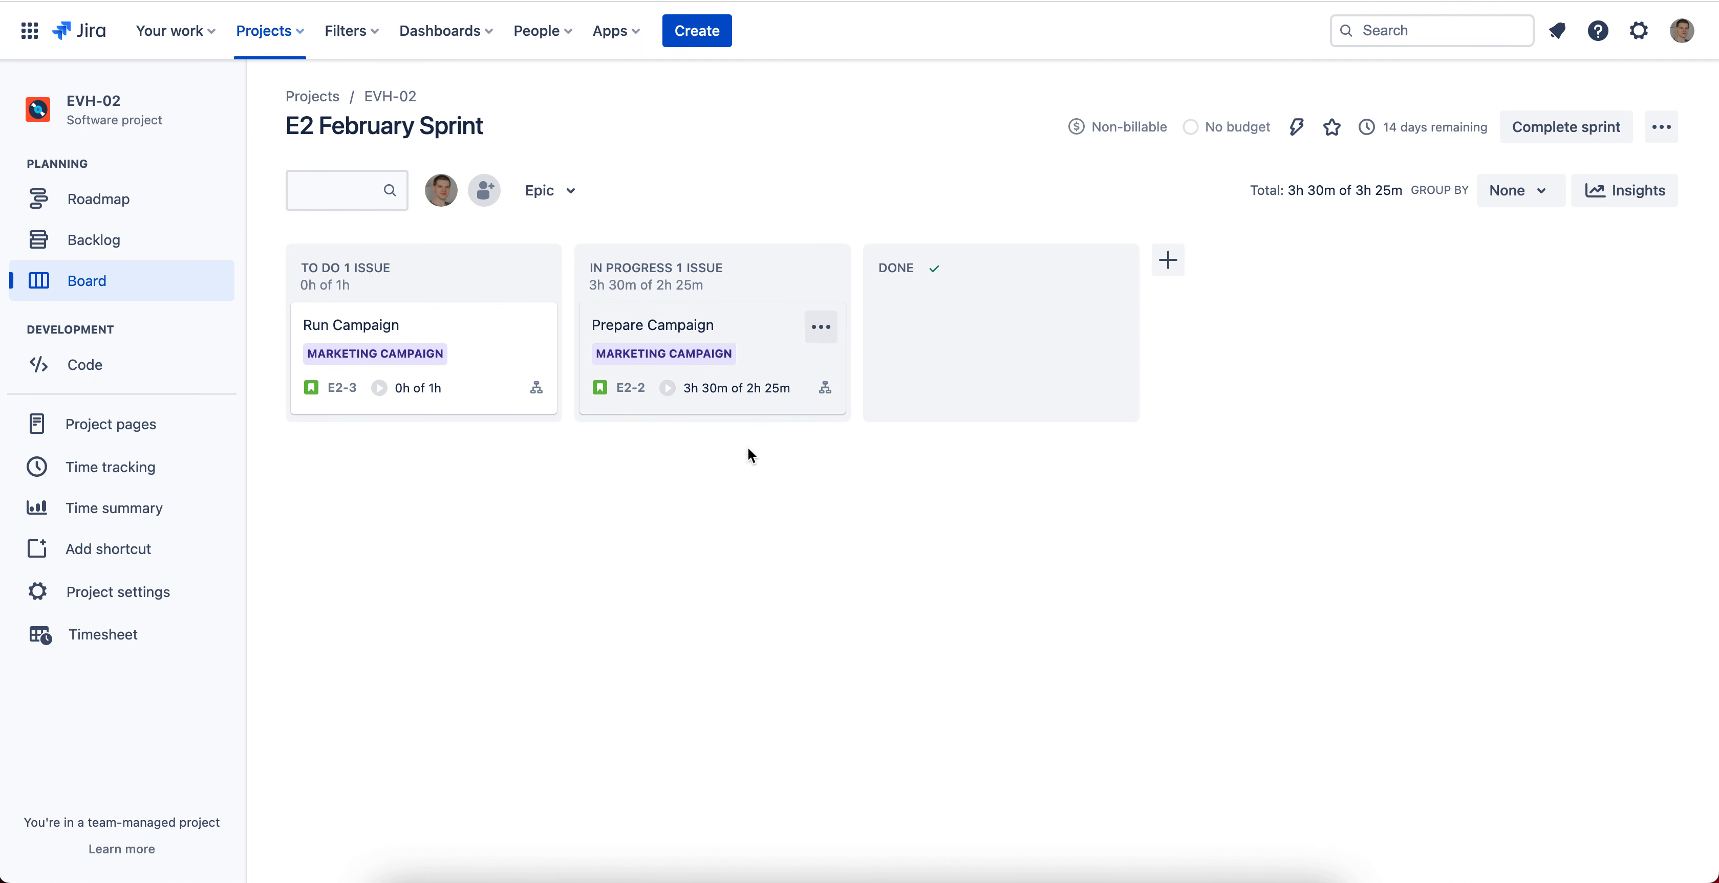
click(117, 204)
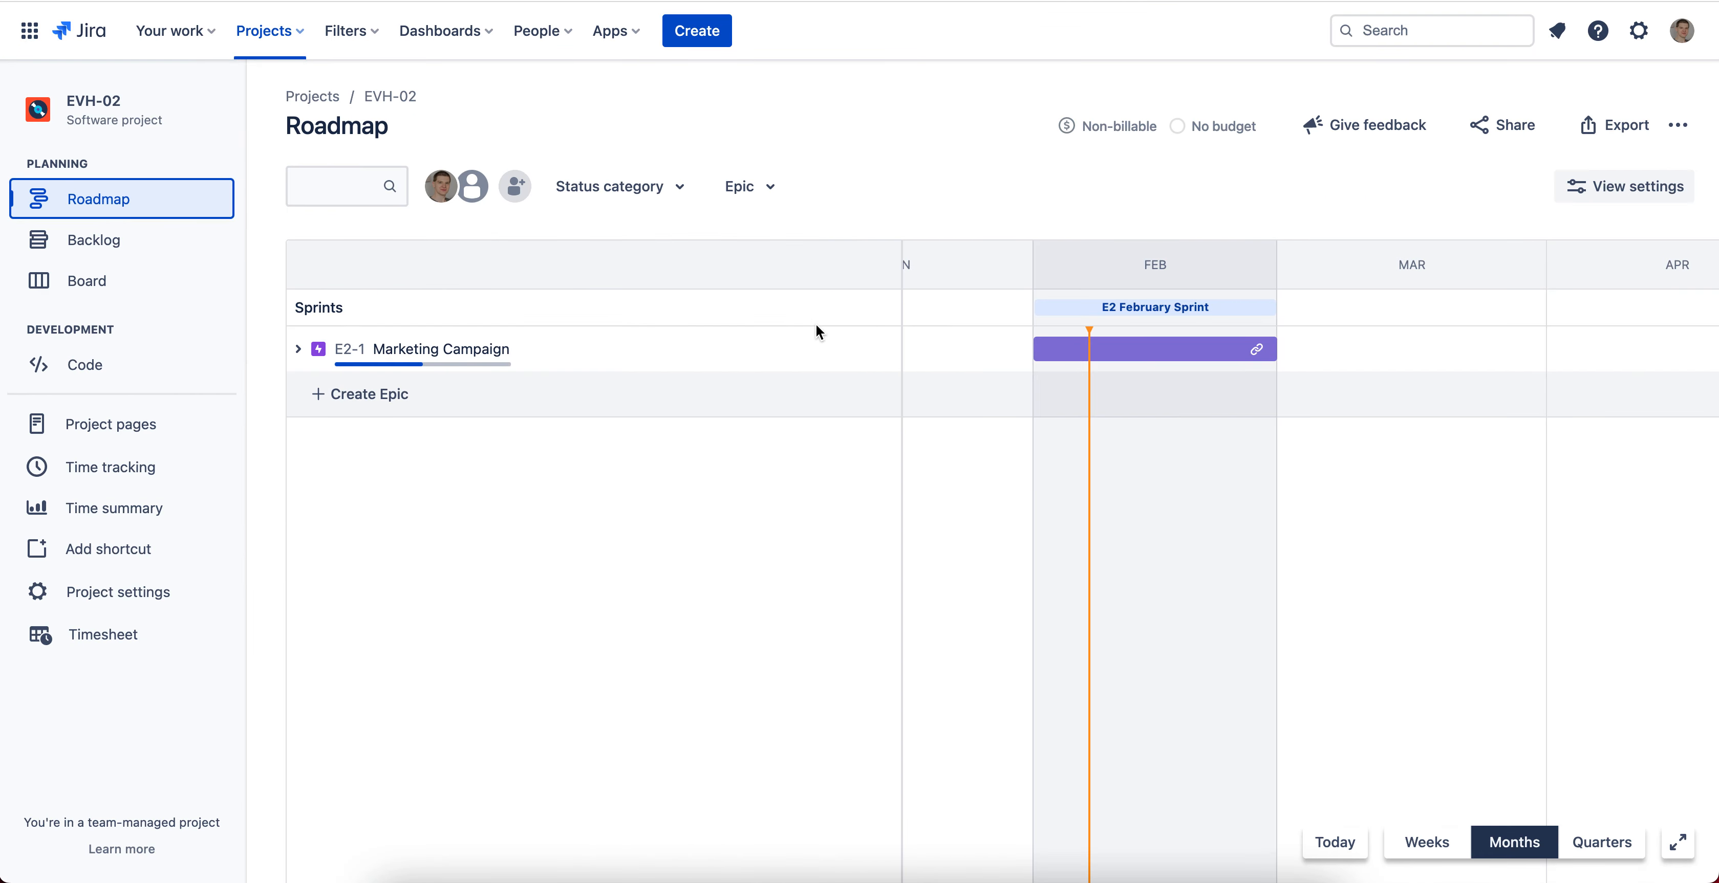
click(155, 244)
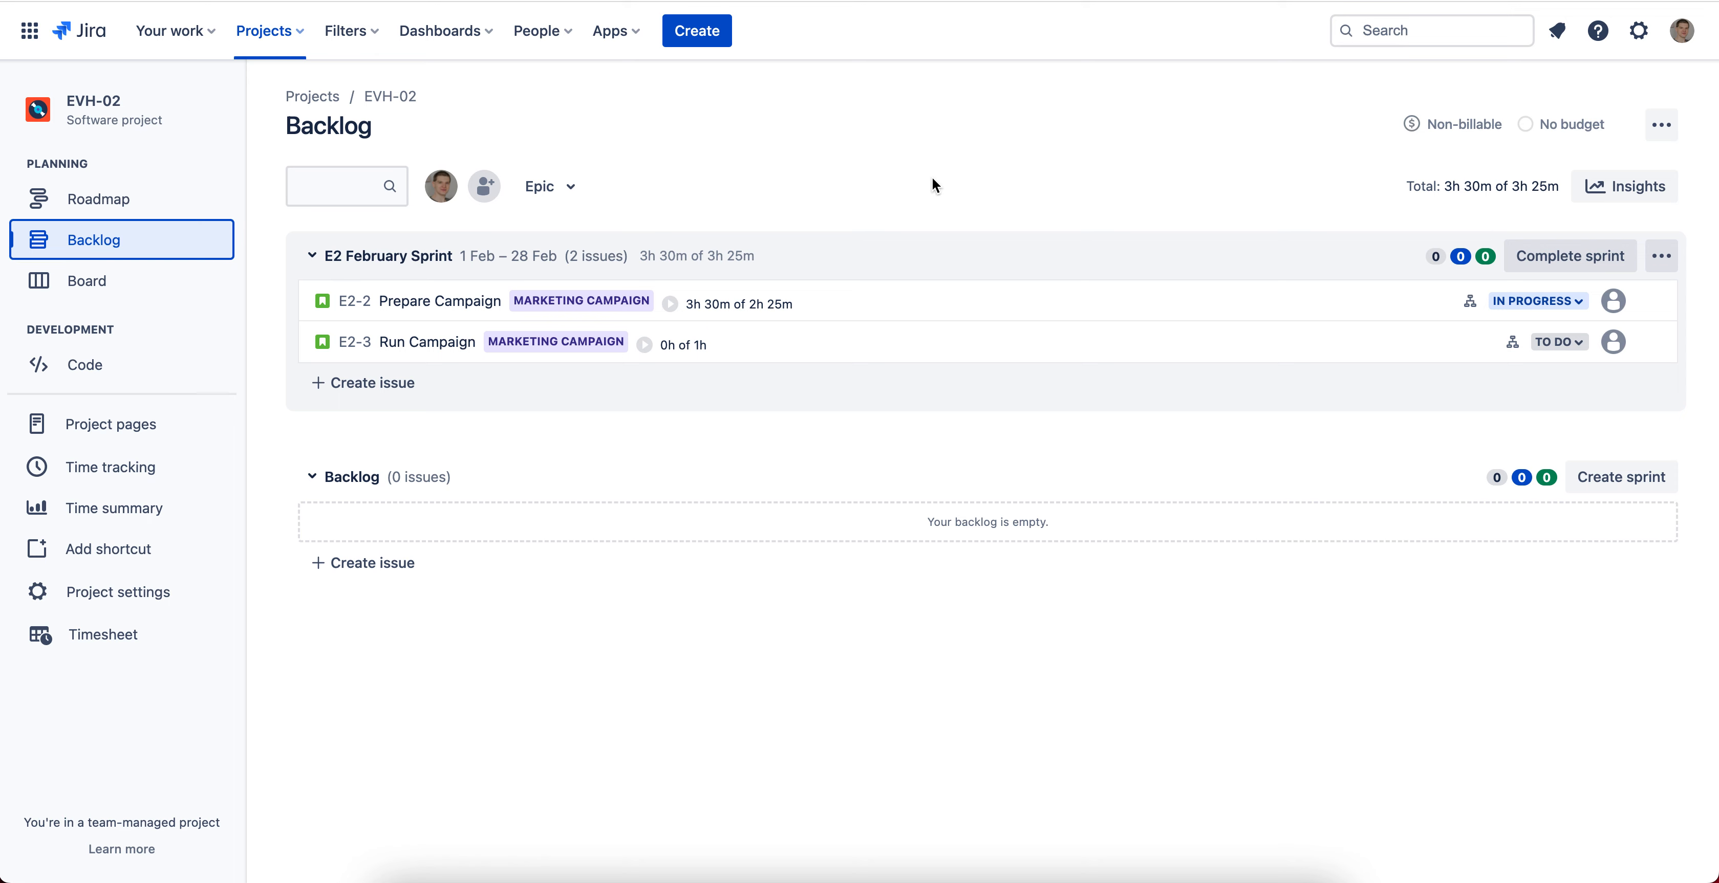
Check which issue types a new EVH-02 issue can have, without creating one
click(703, 37)
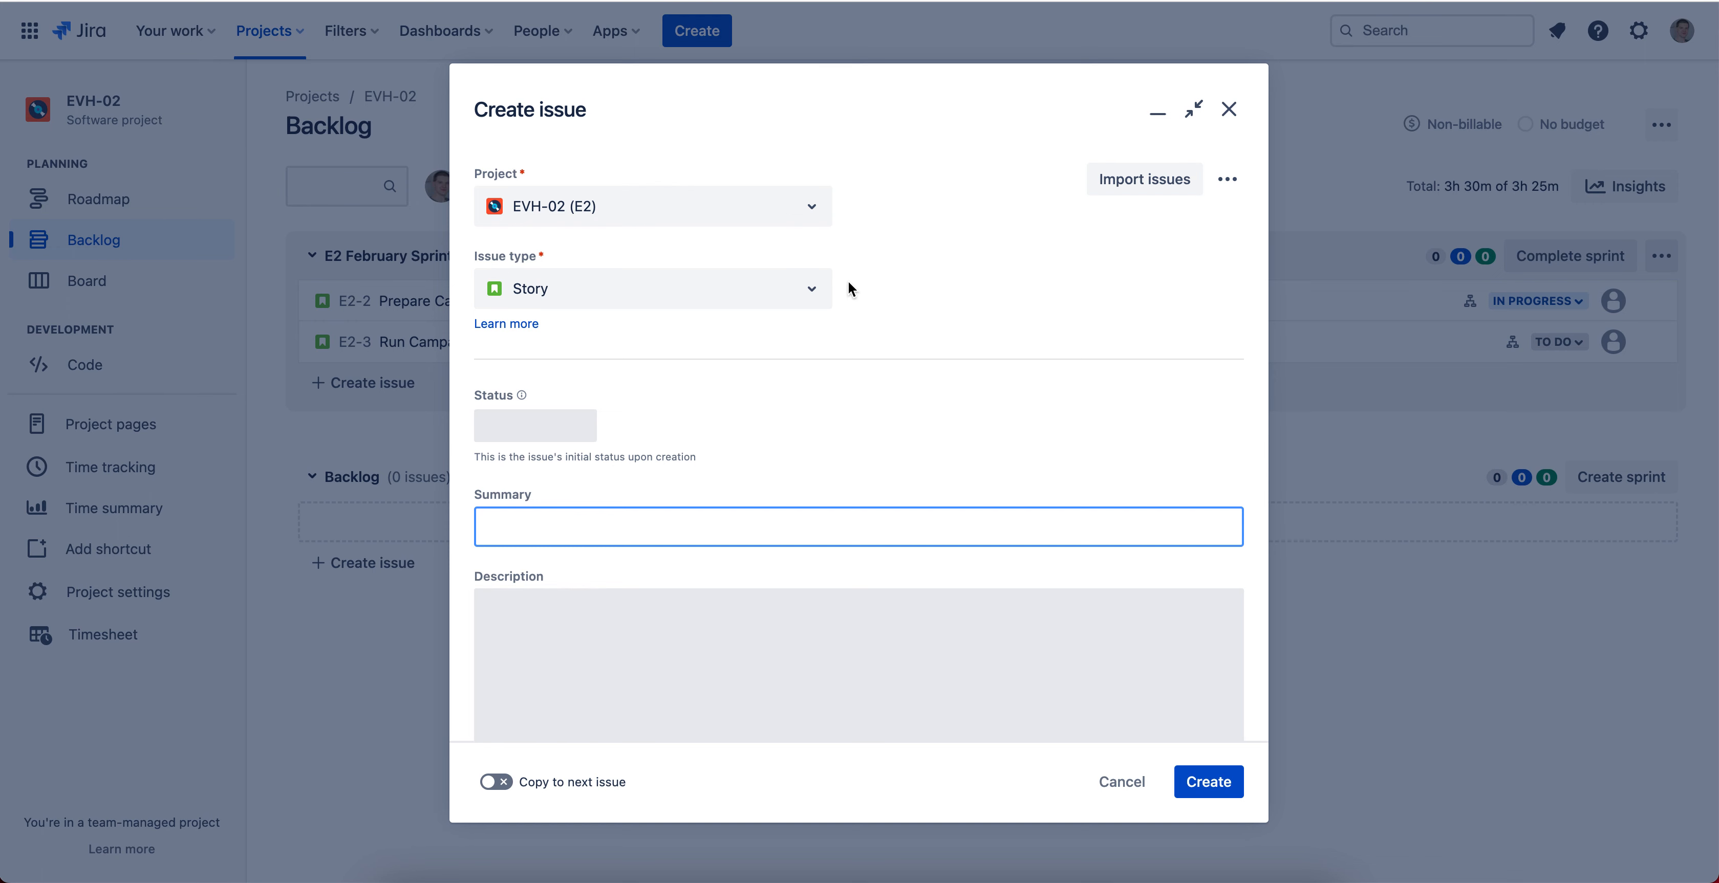
click(808, 294)
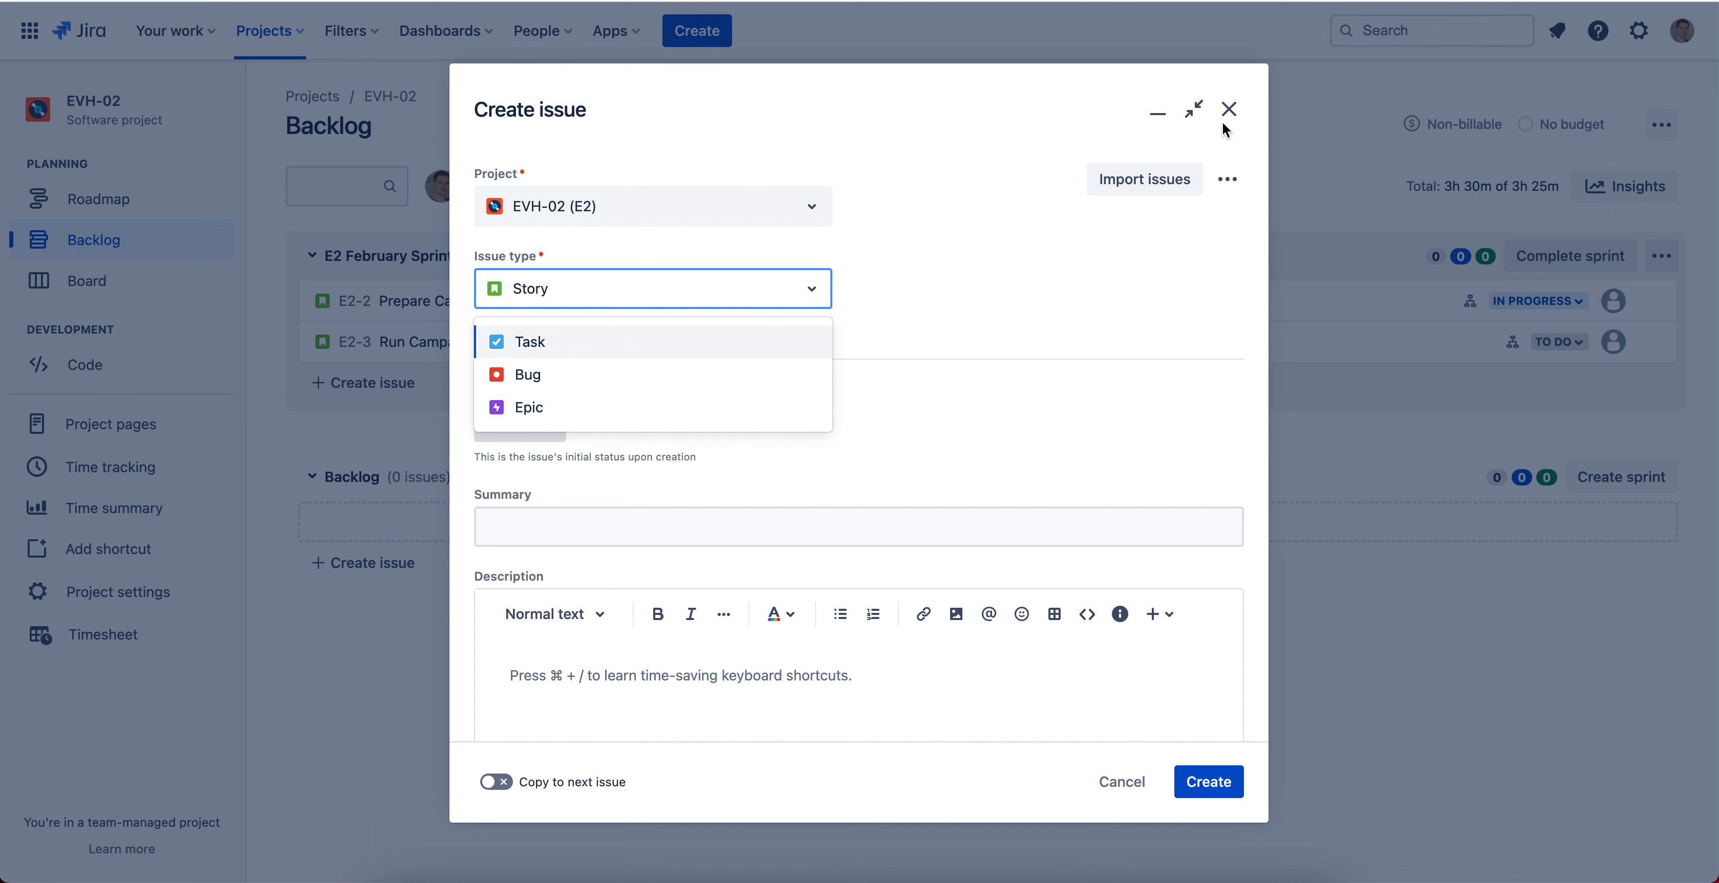
click(1228, 109)
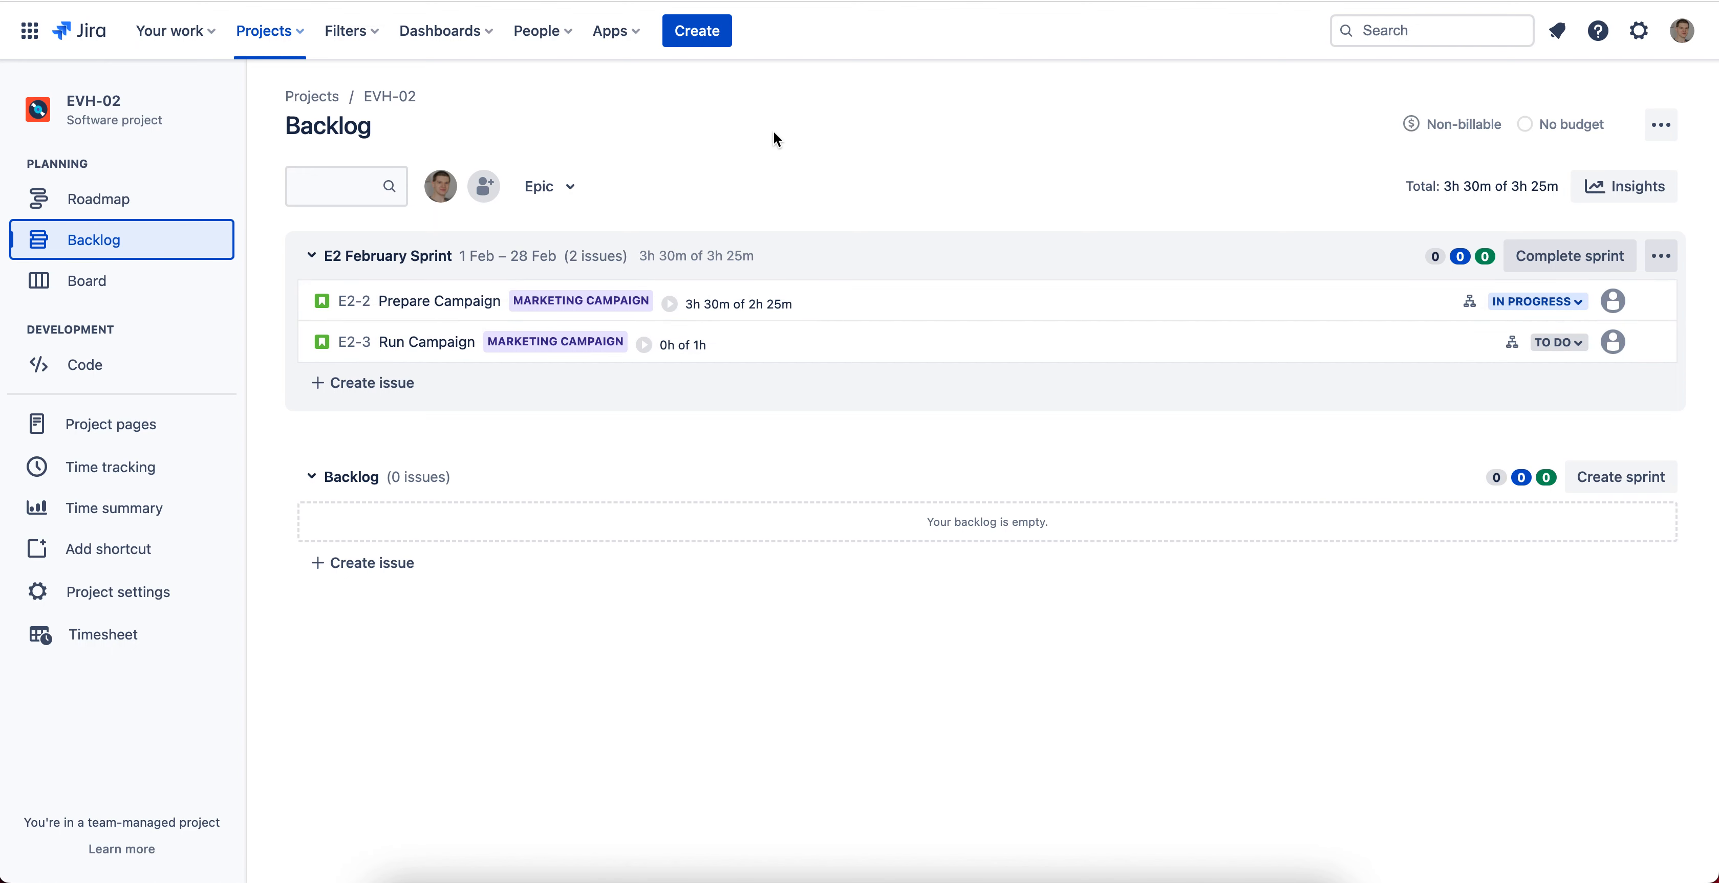
Open the Prepare Campaign story from the backlog and review its description area, child issues and linked issues, leaving the description unedited
click(459, 311)
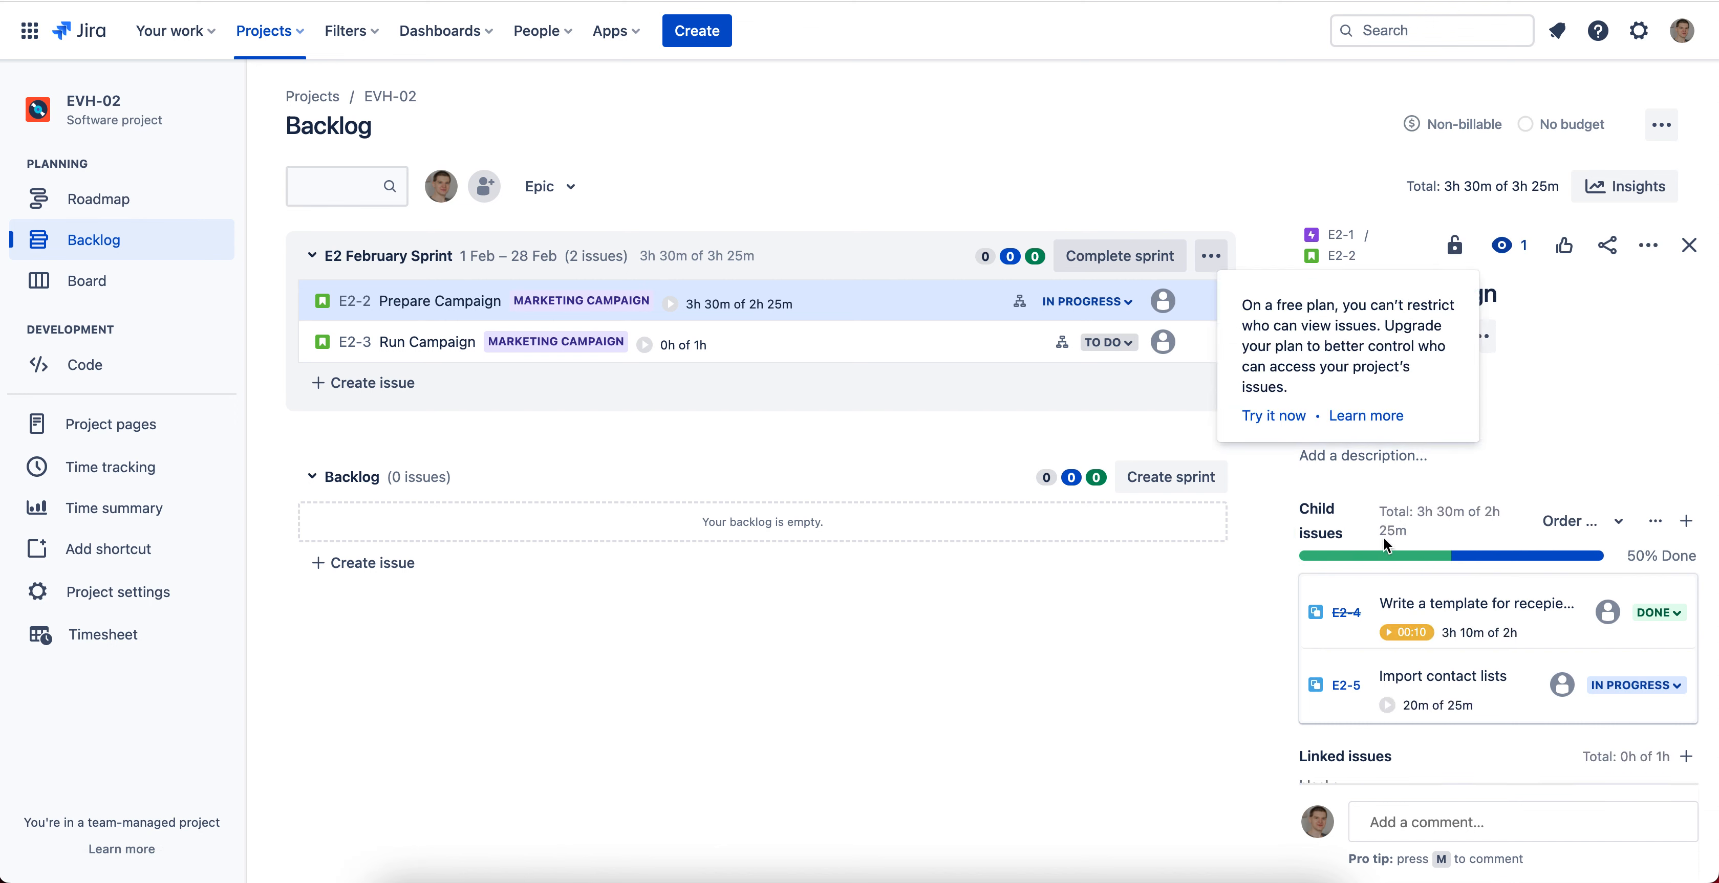
click(1516, 459)
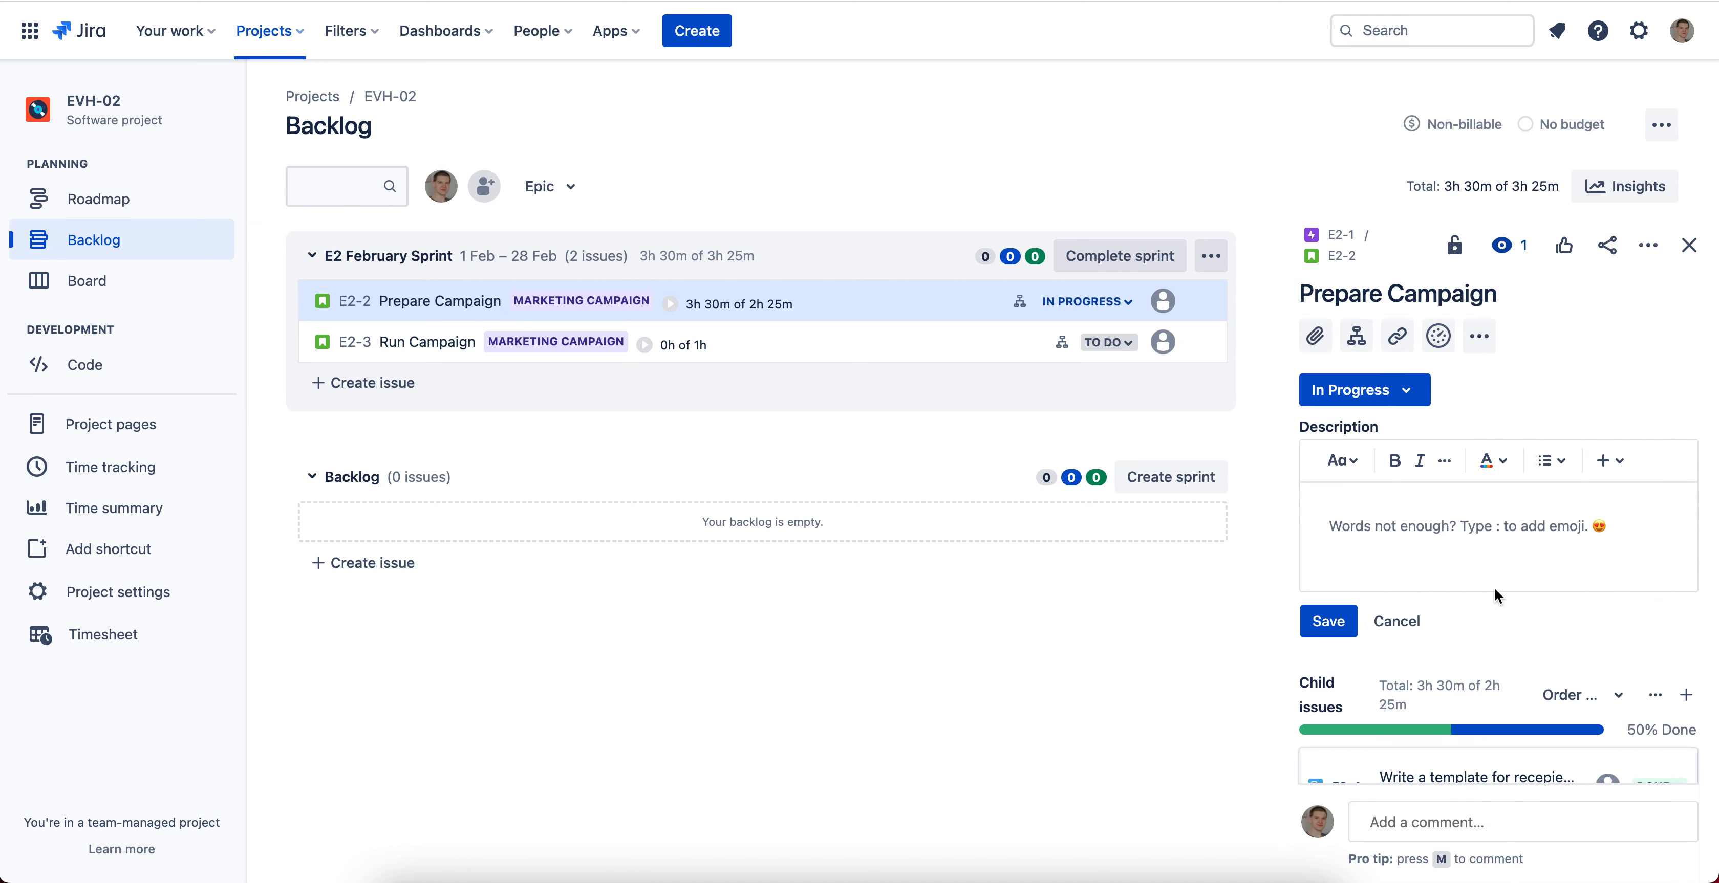
click(1397, 620)
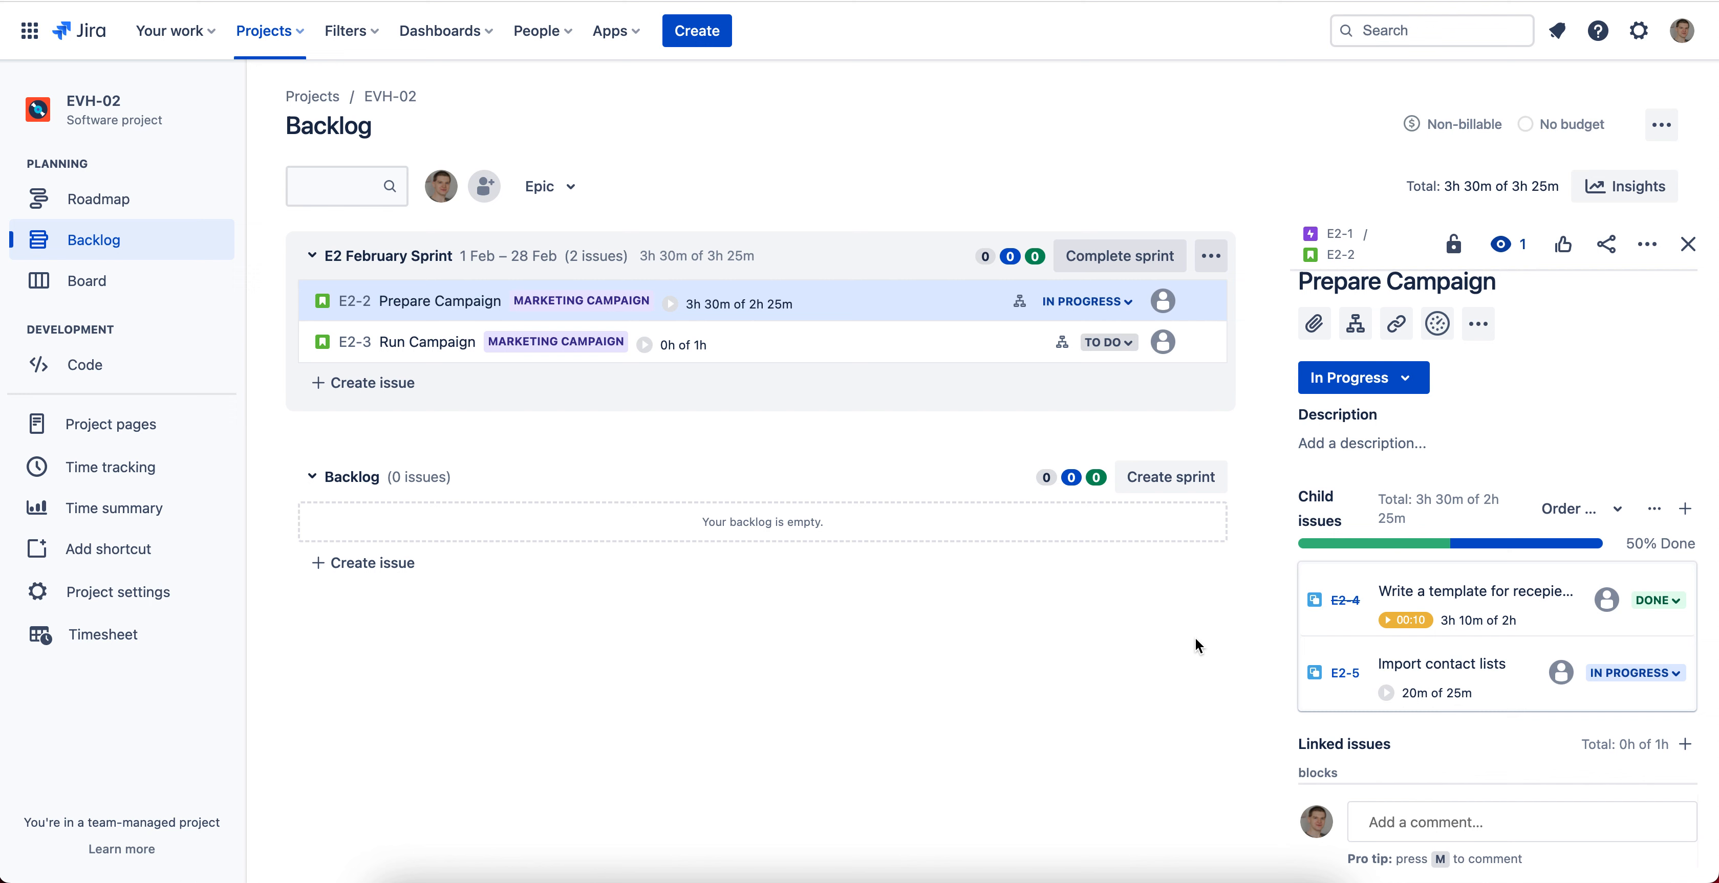
scroll(1314, 567, down, 1)
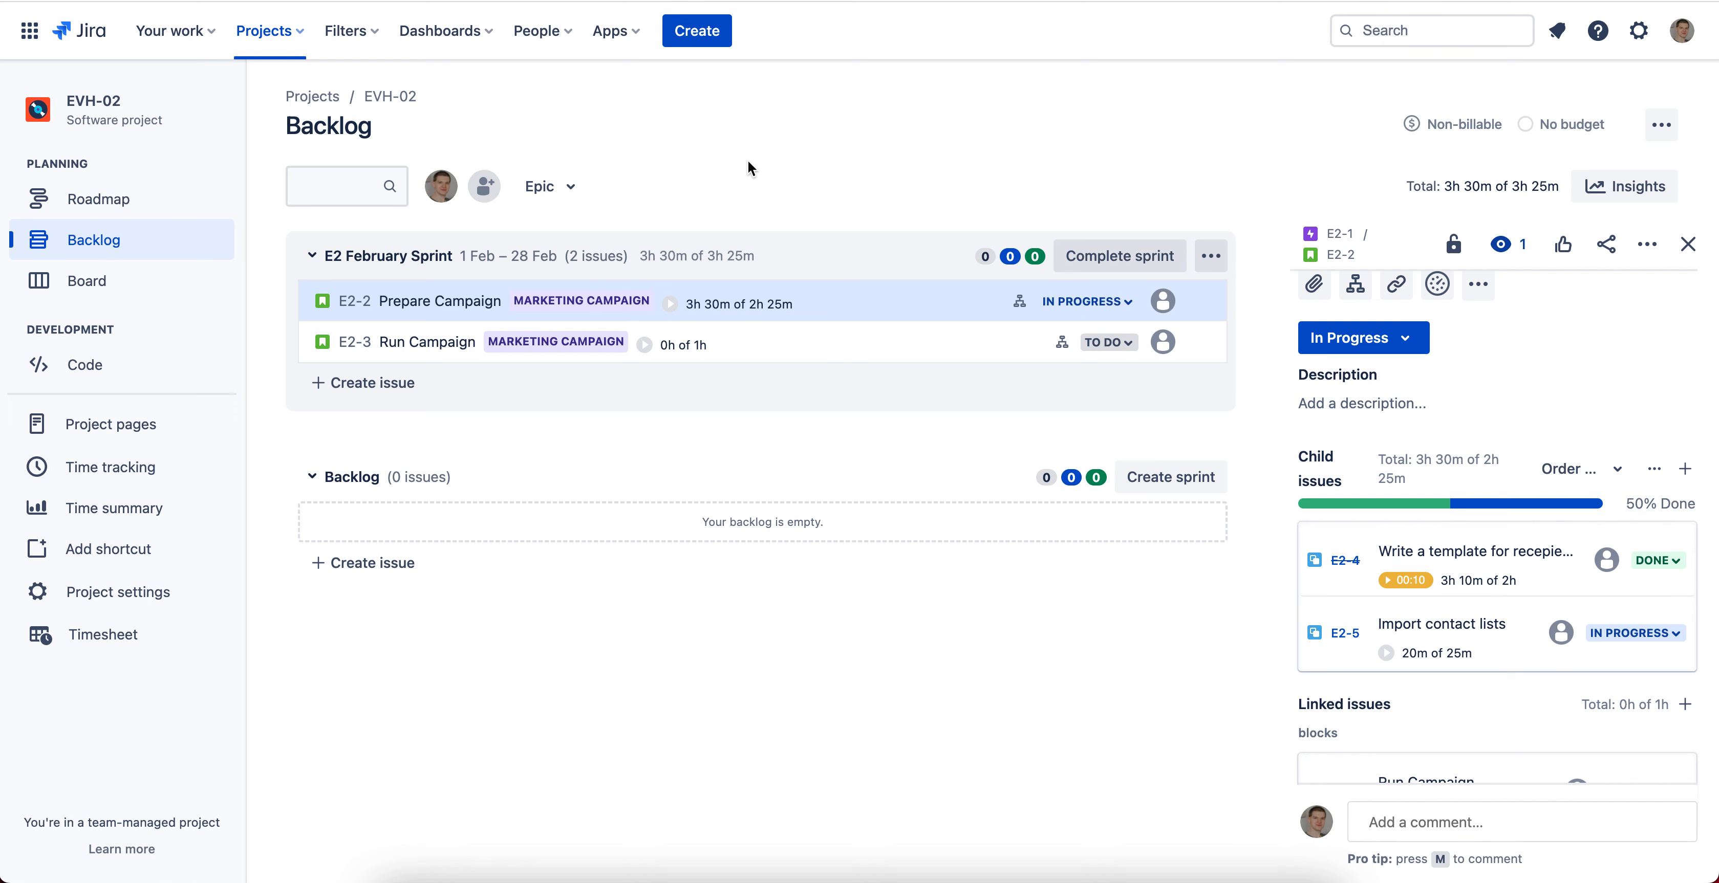
Look over the issue type choices in the issue creation form again and close it without creating anything
click(700, 40)
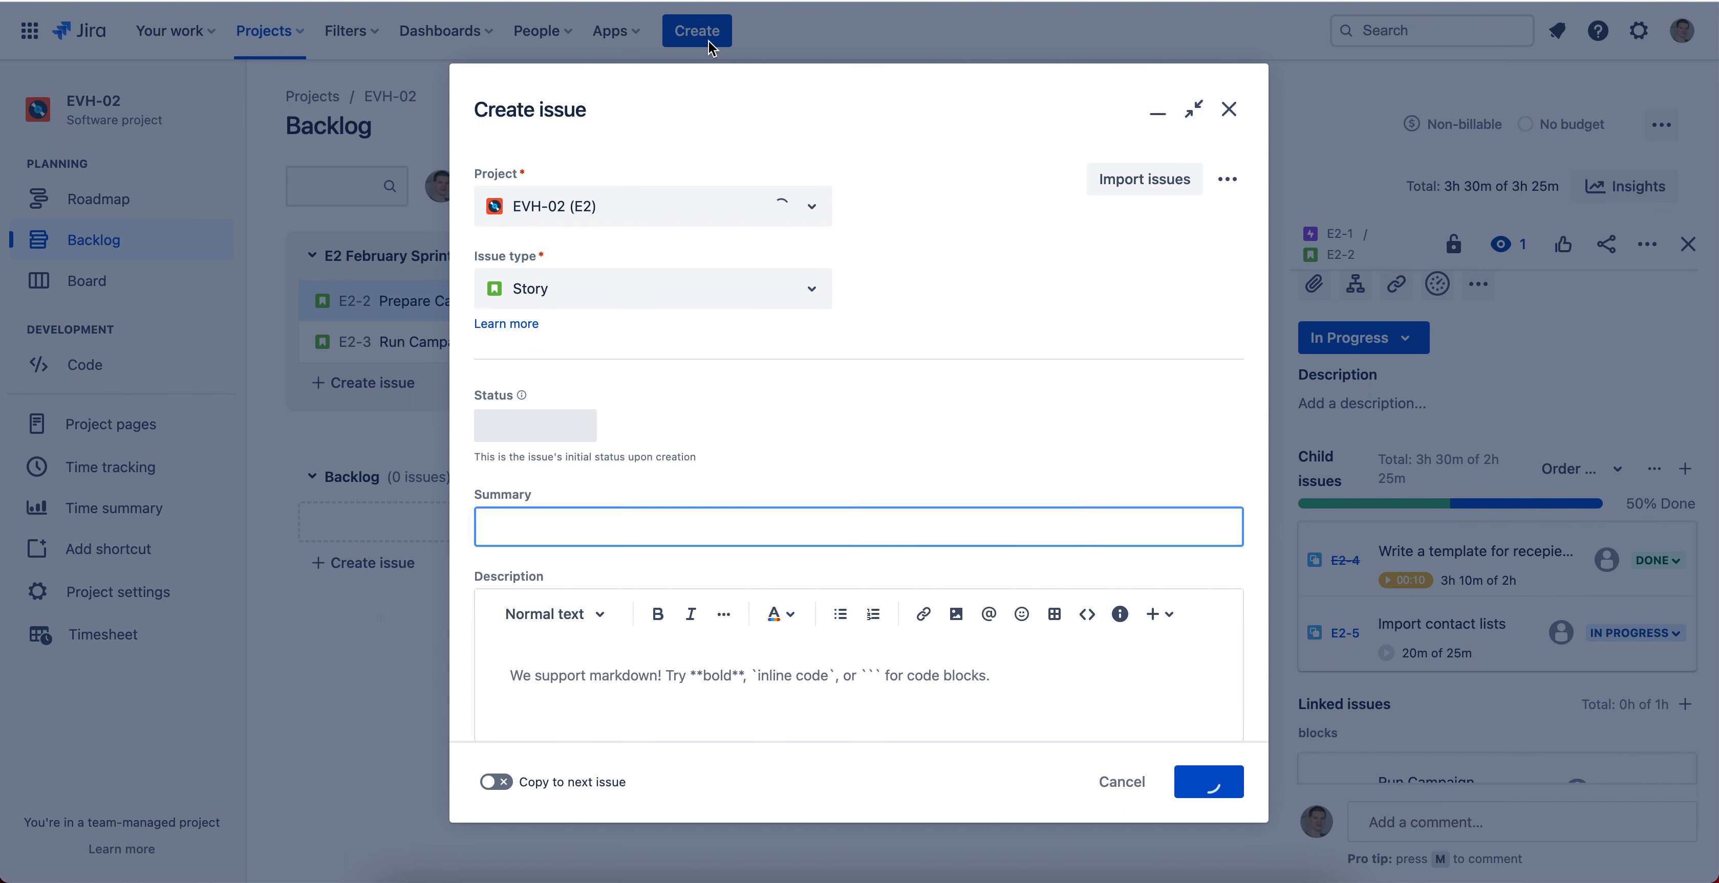
click(809, 292)
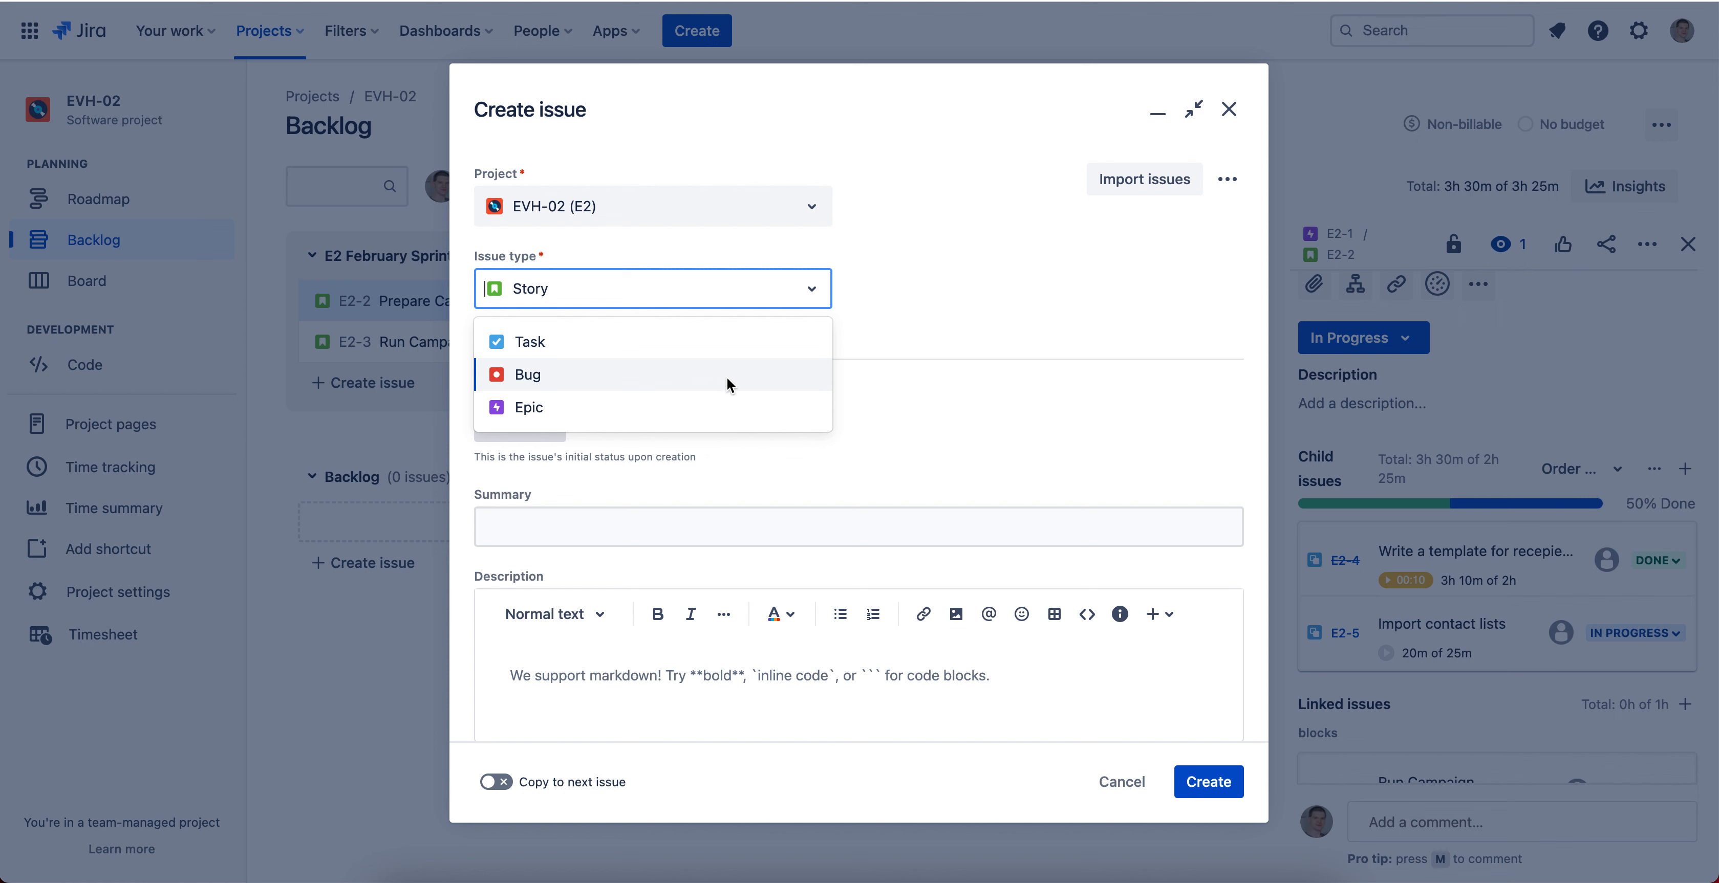
click(1229, 110)
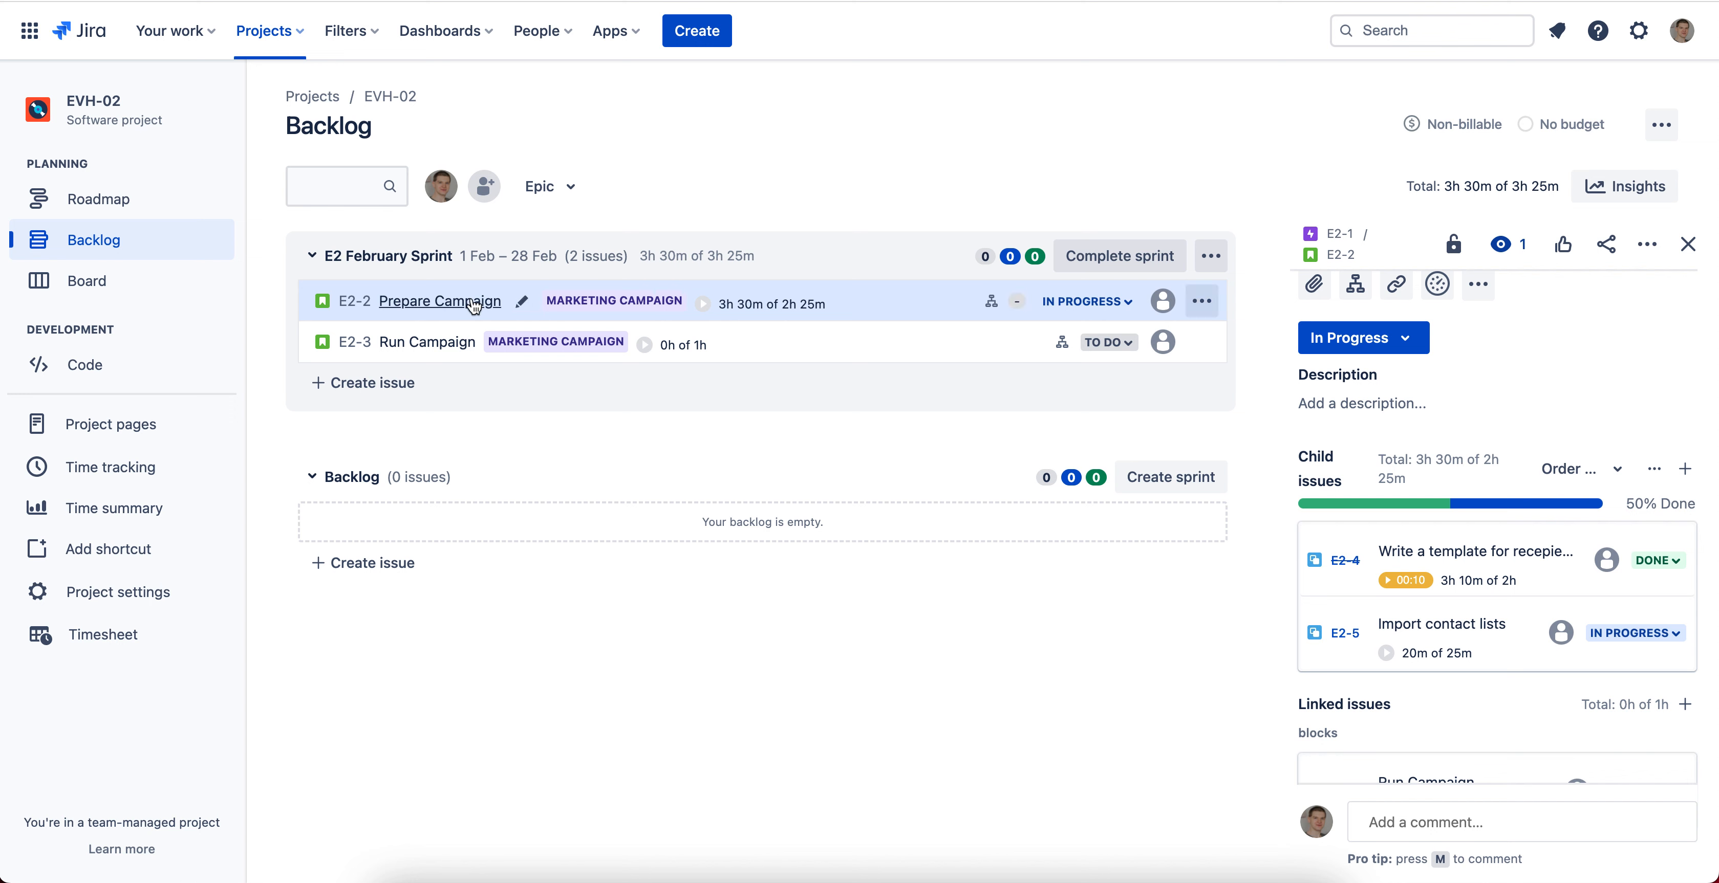
View the child issue "Write a template for recepients" from the backlog, and again through the Prepare Campaign card on the board
click(1519, 559)
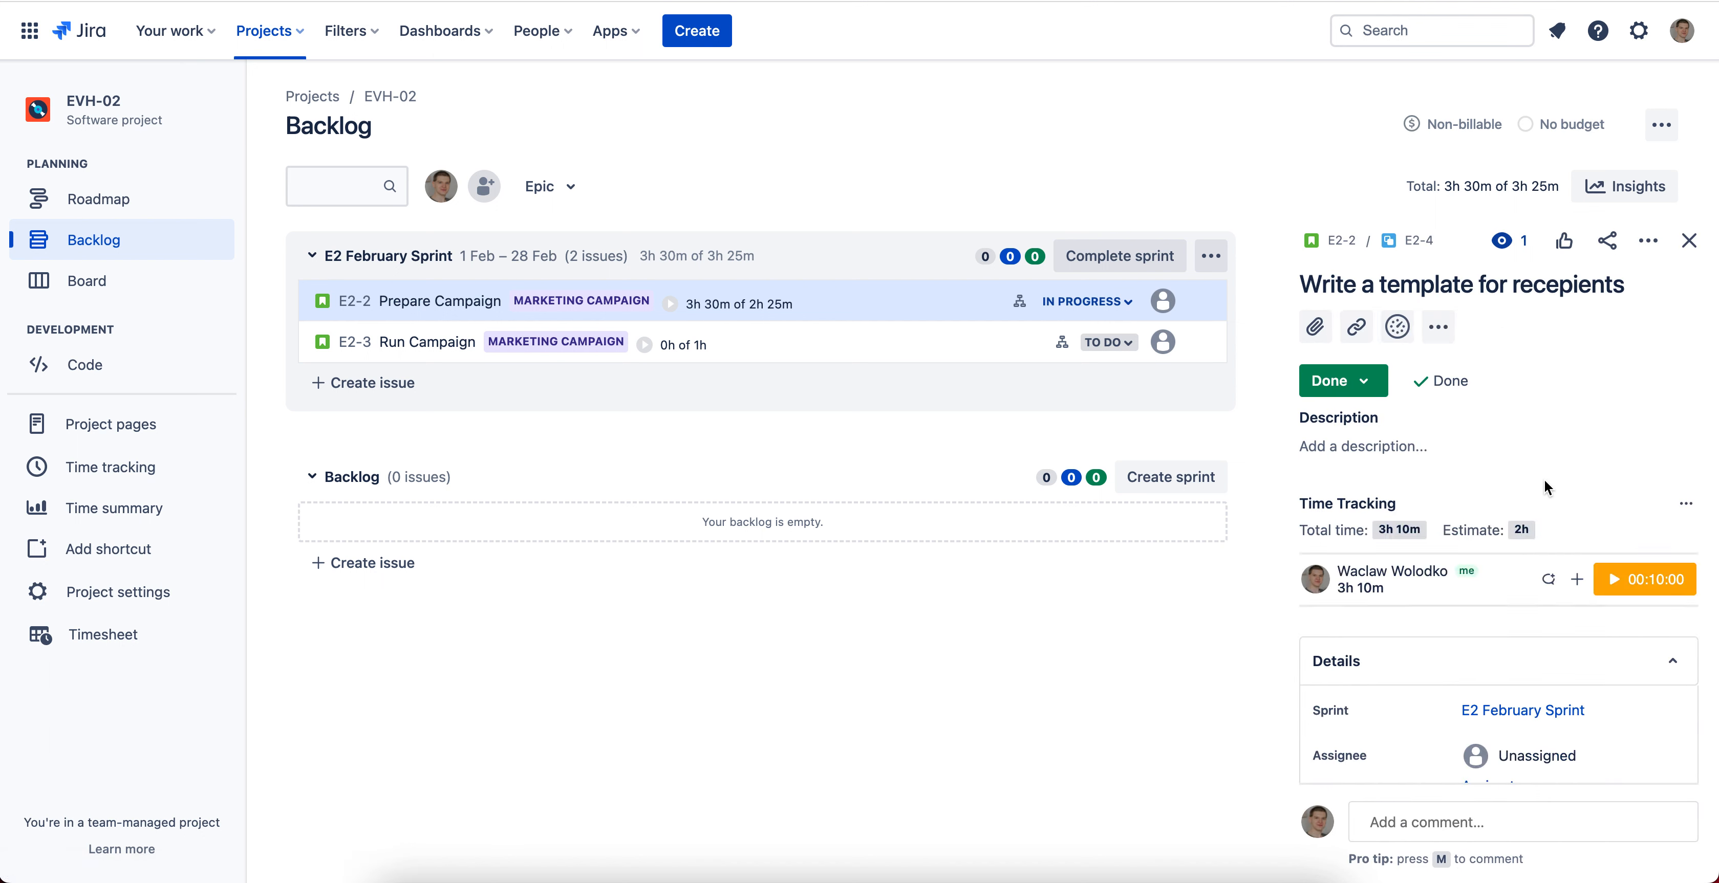
click(100, 281)
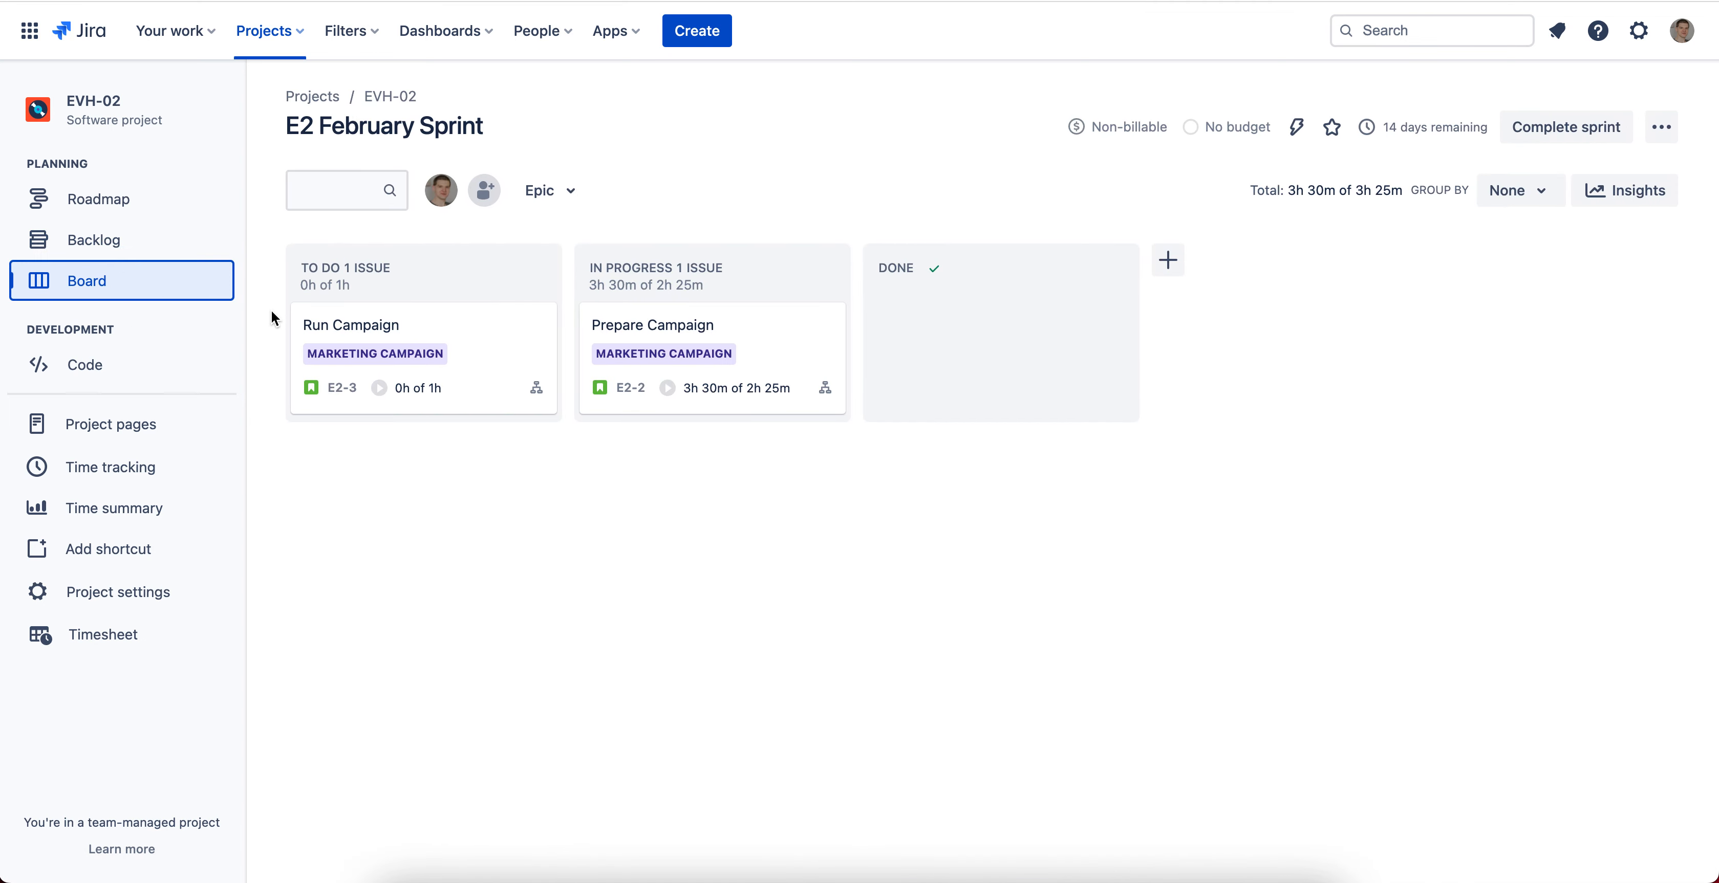
click(692, 331)
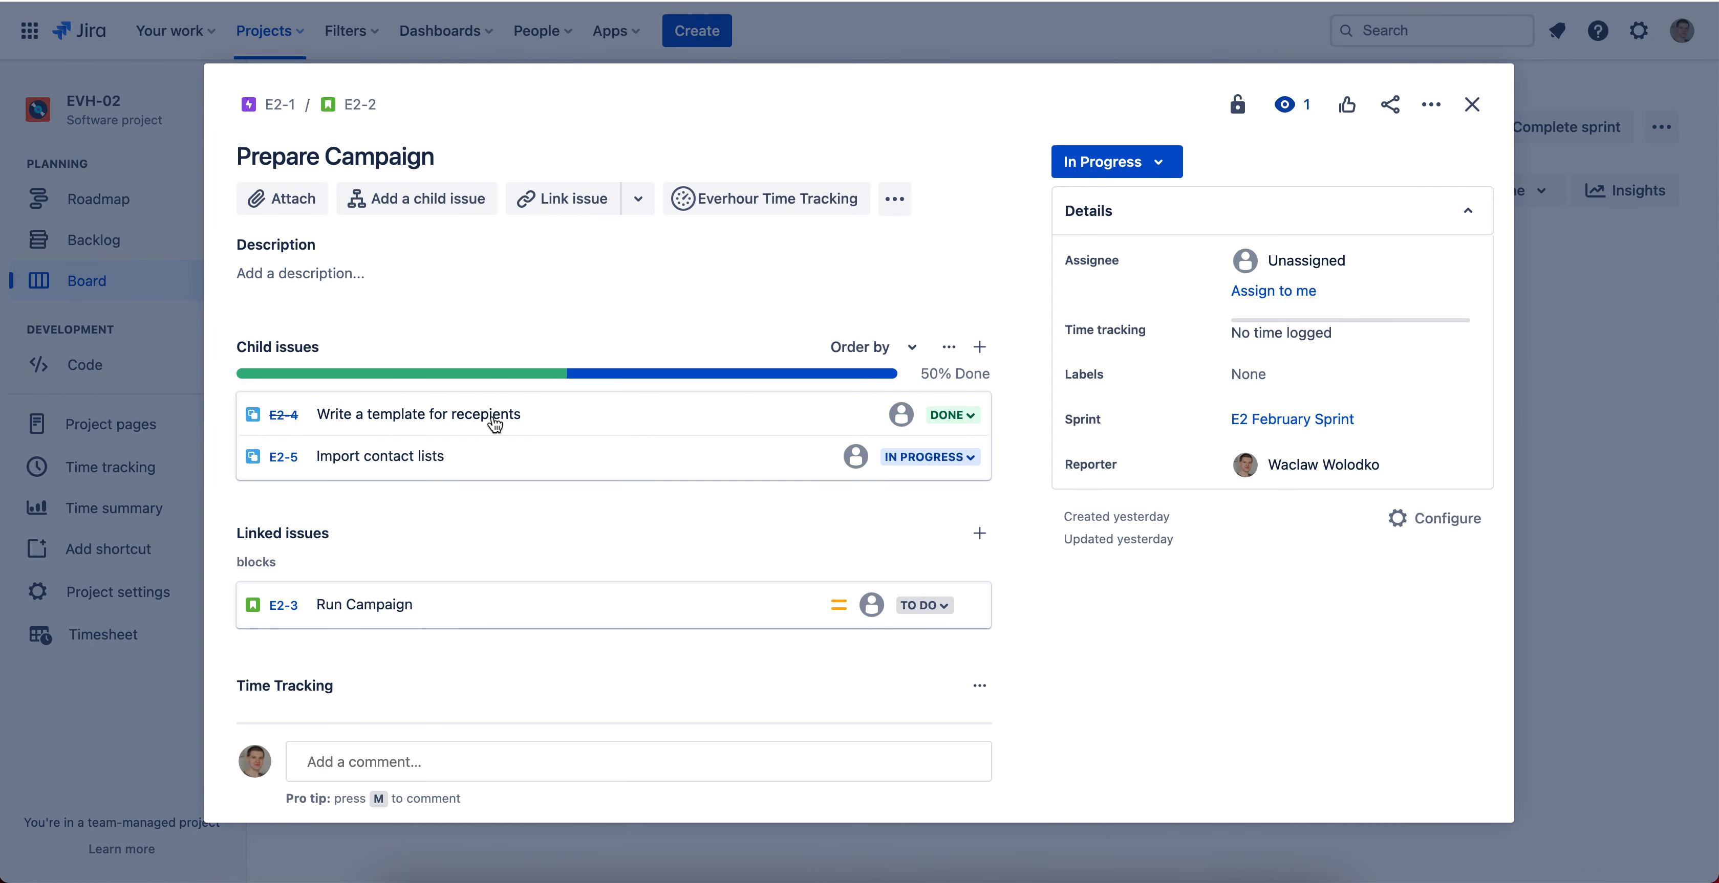
click(495, 424)
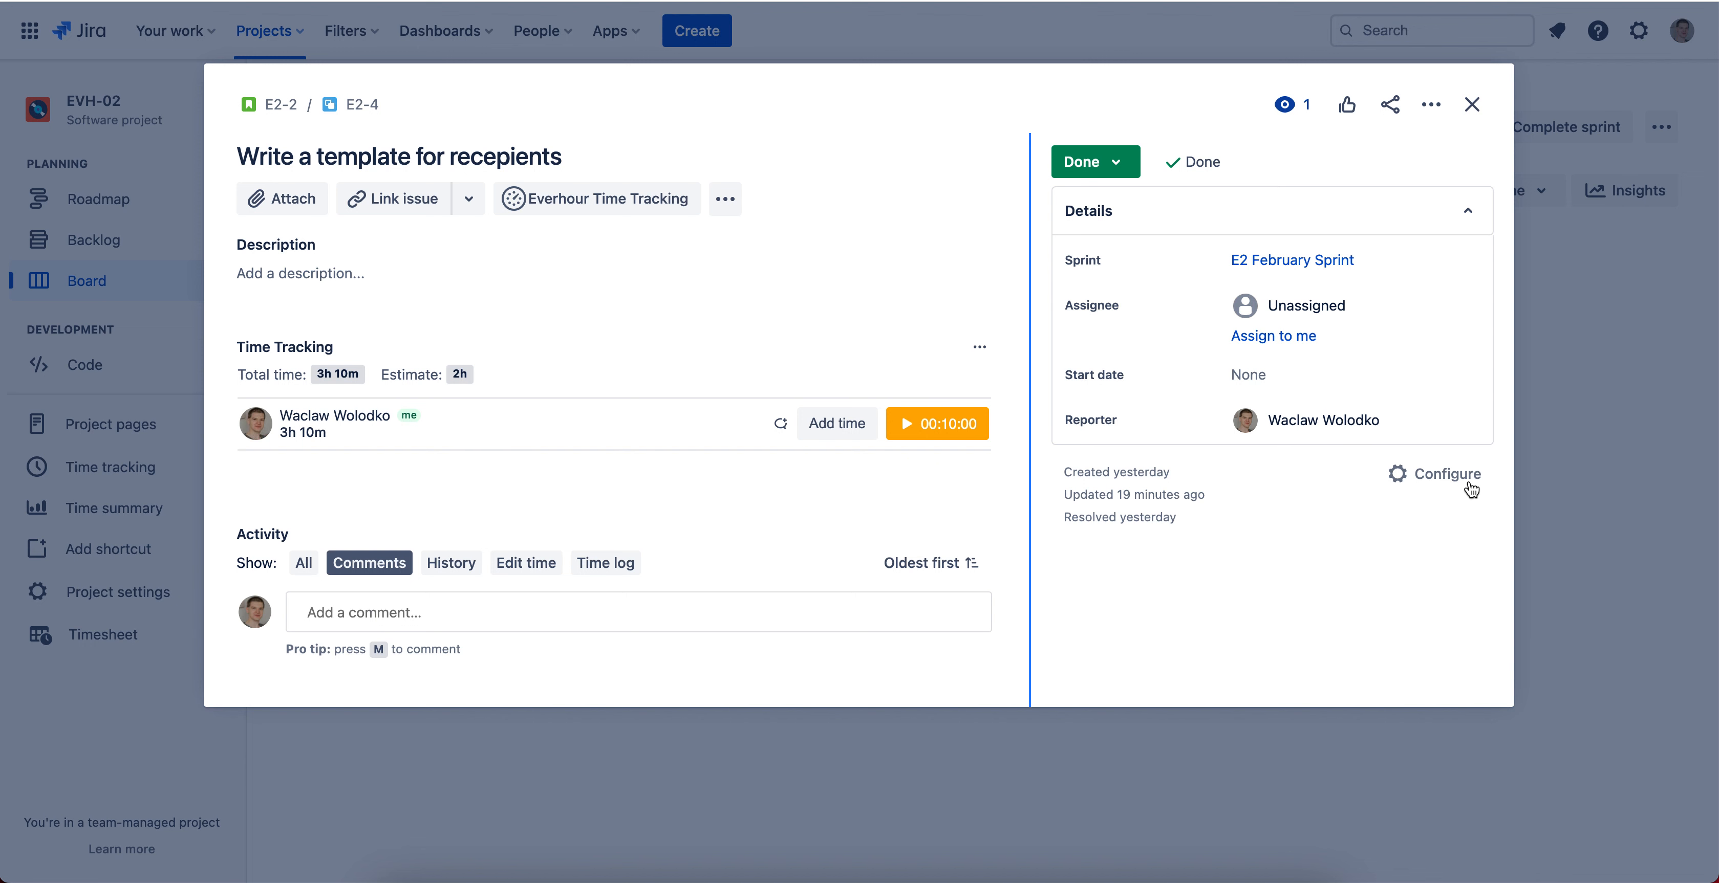
In the Subtask issue type's configuration, add the Due date field below Start date and remove the Reporter field
click(1458, 487)
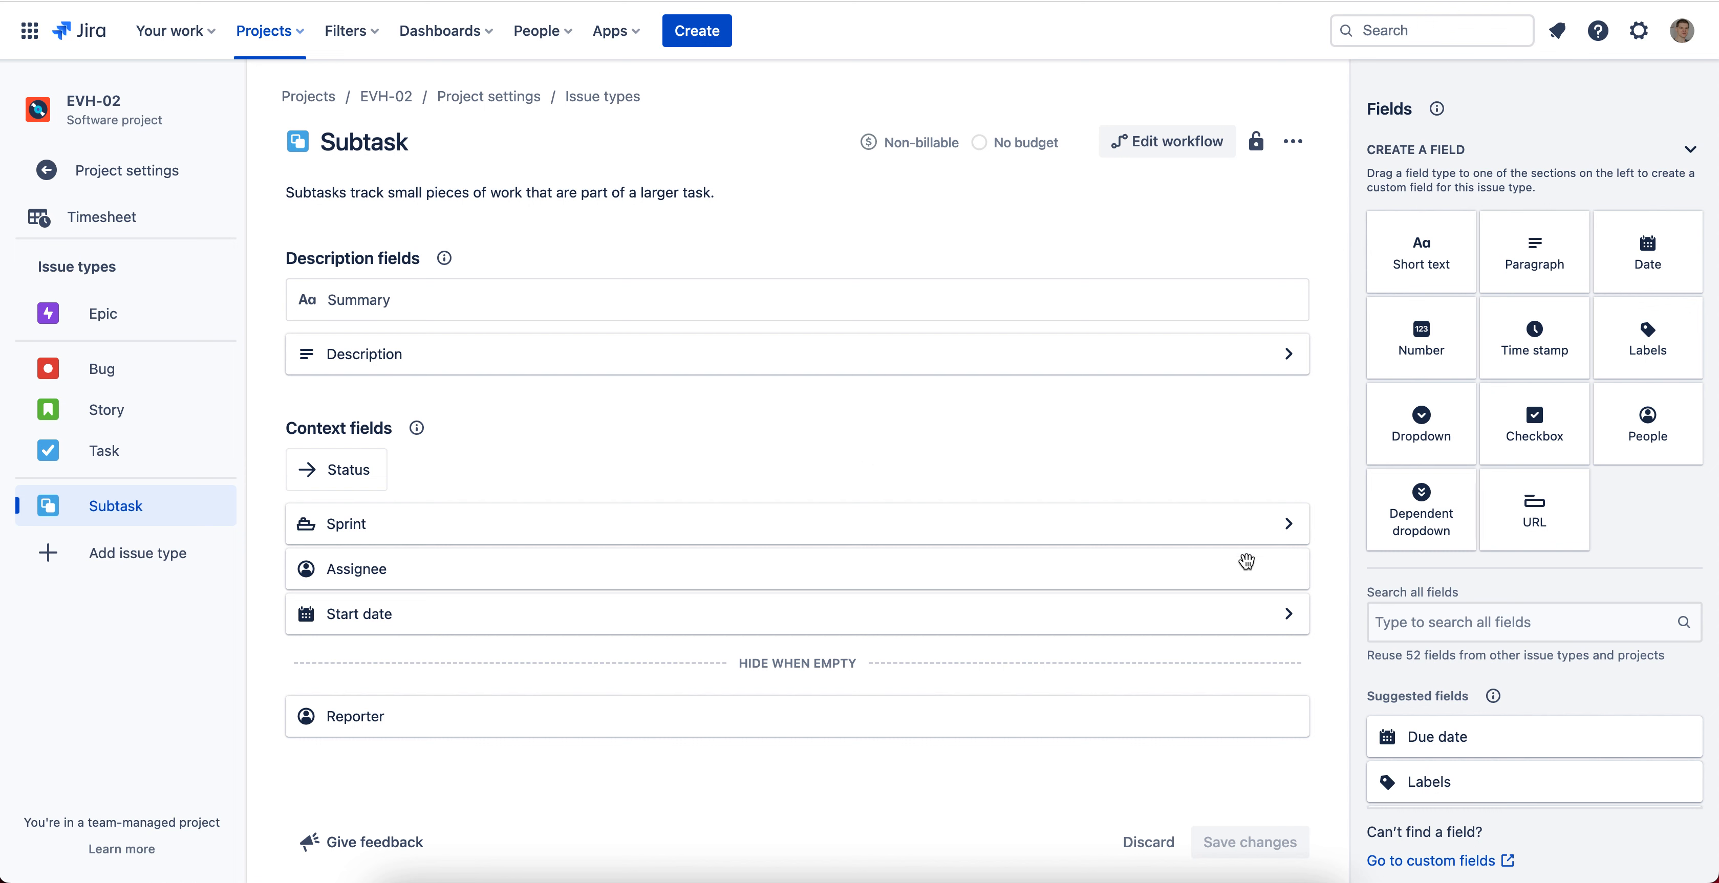
scroll(1583, 694, down, 3)
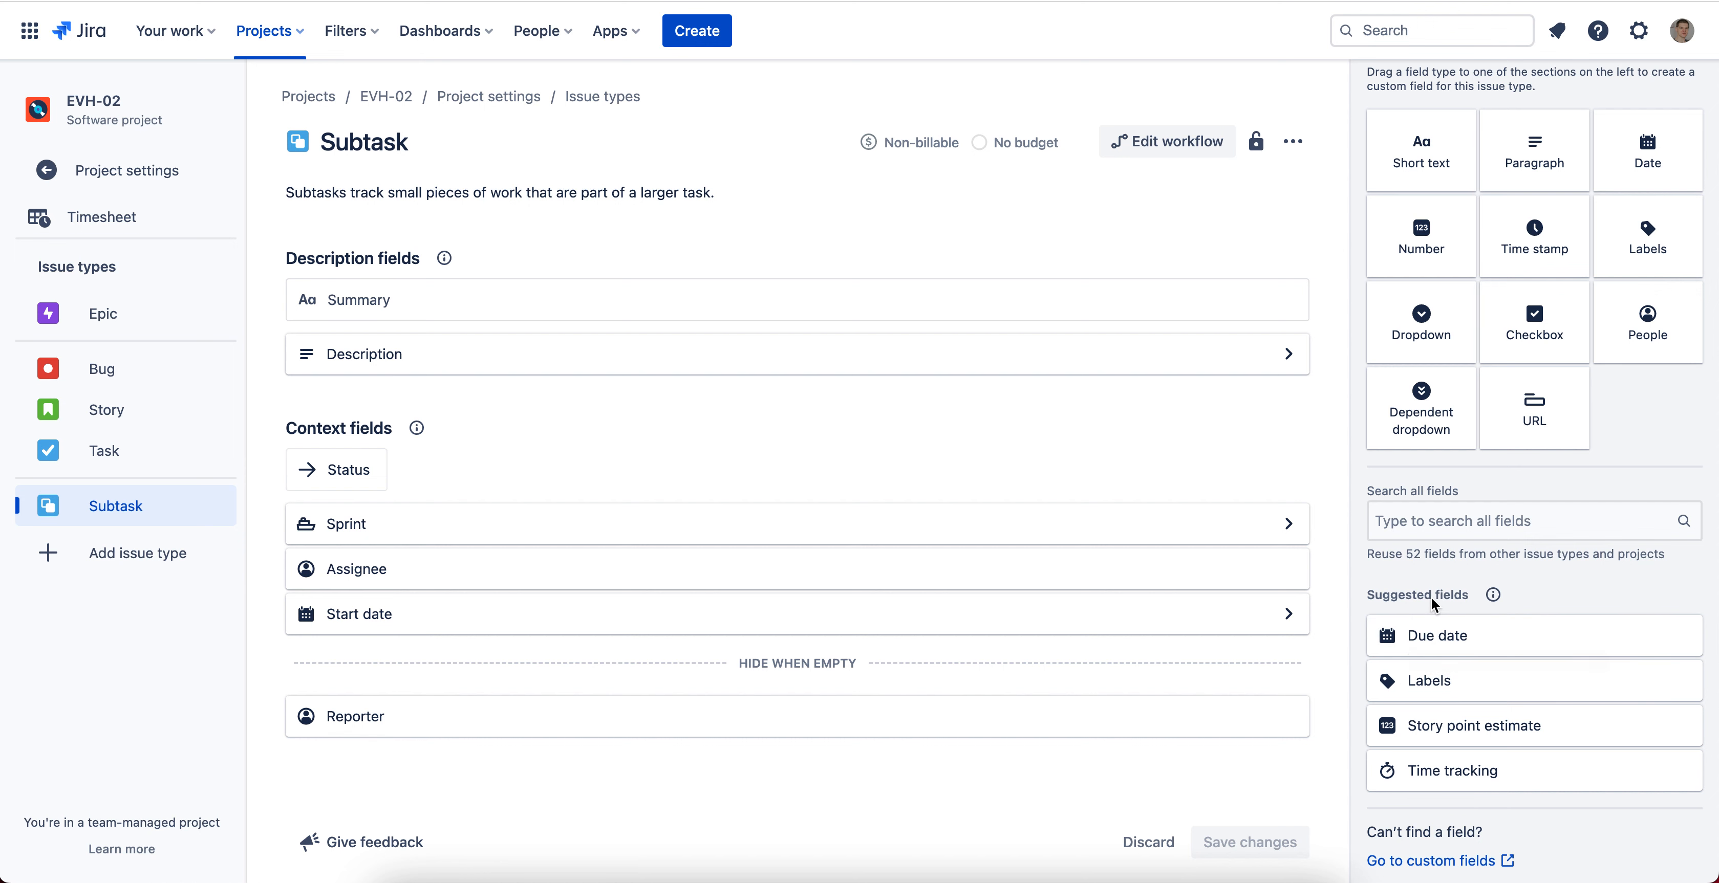
scroll(1449, 519, up, 1)
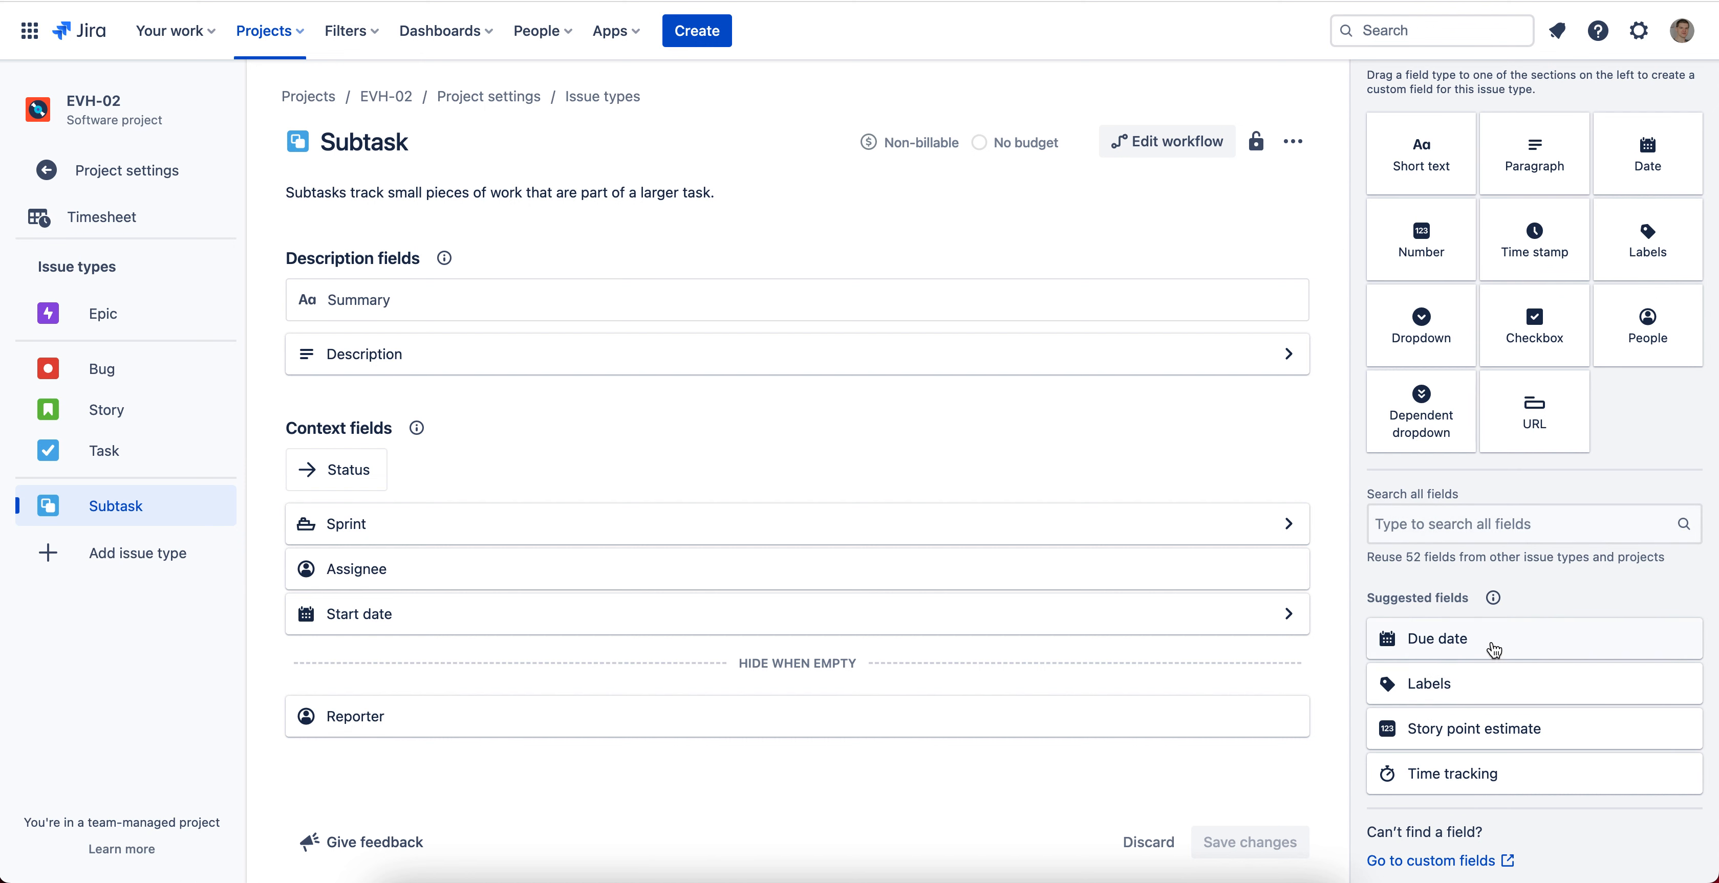
drag(1494, 651, 613, 655)
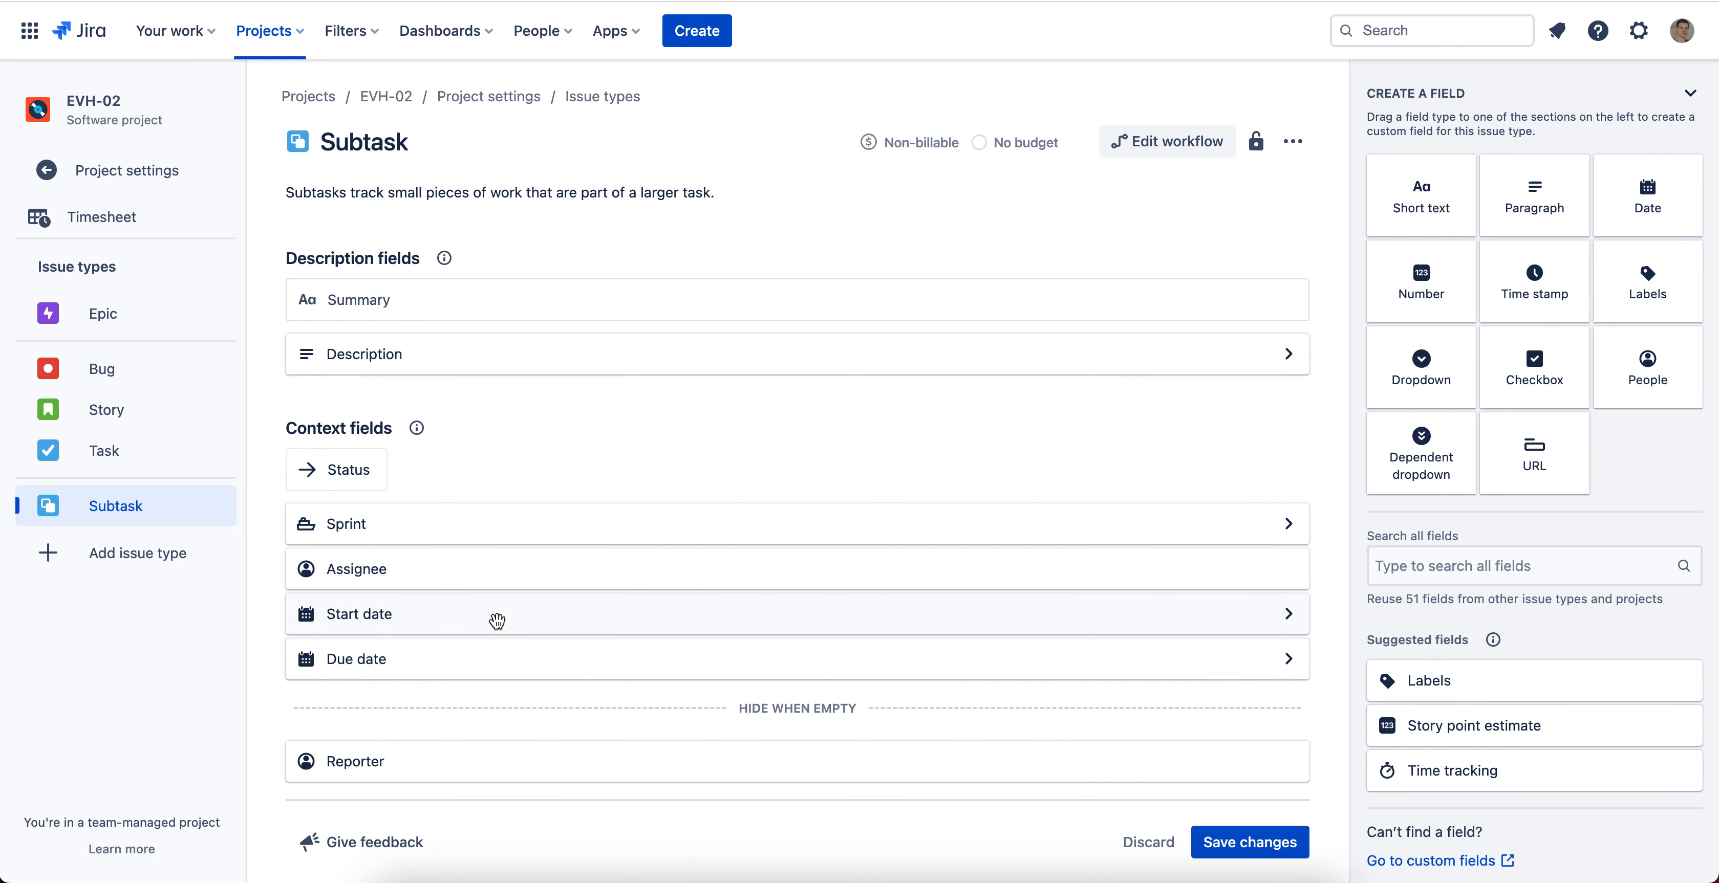
drag(353, 759, 1392, 704)
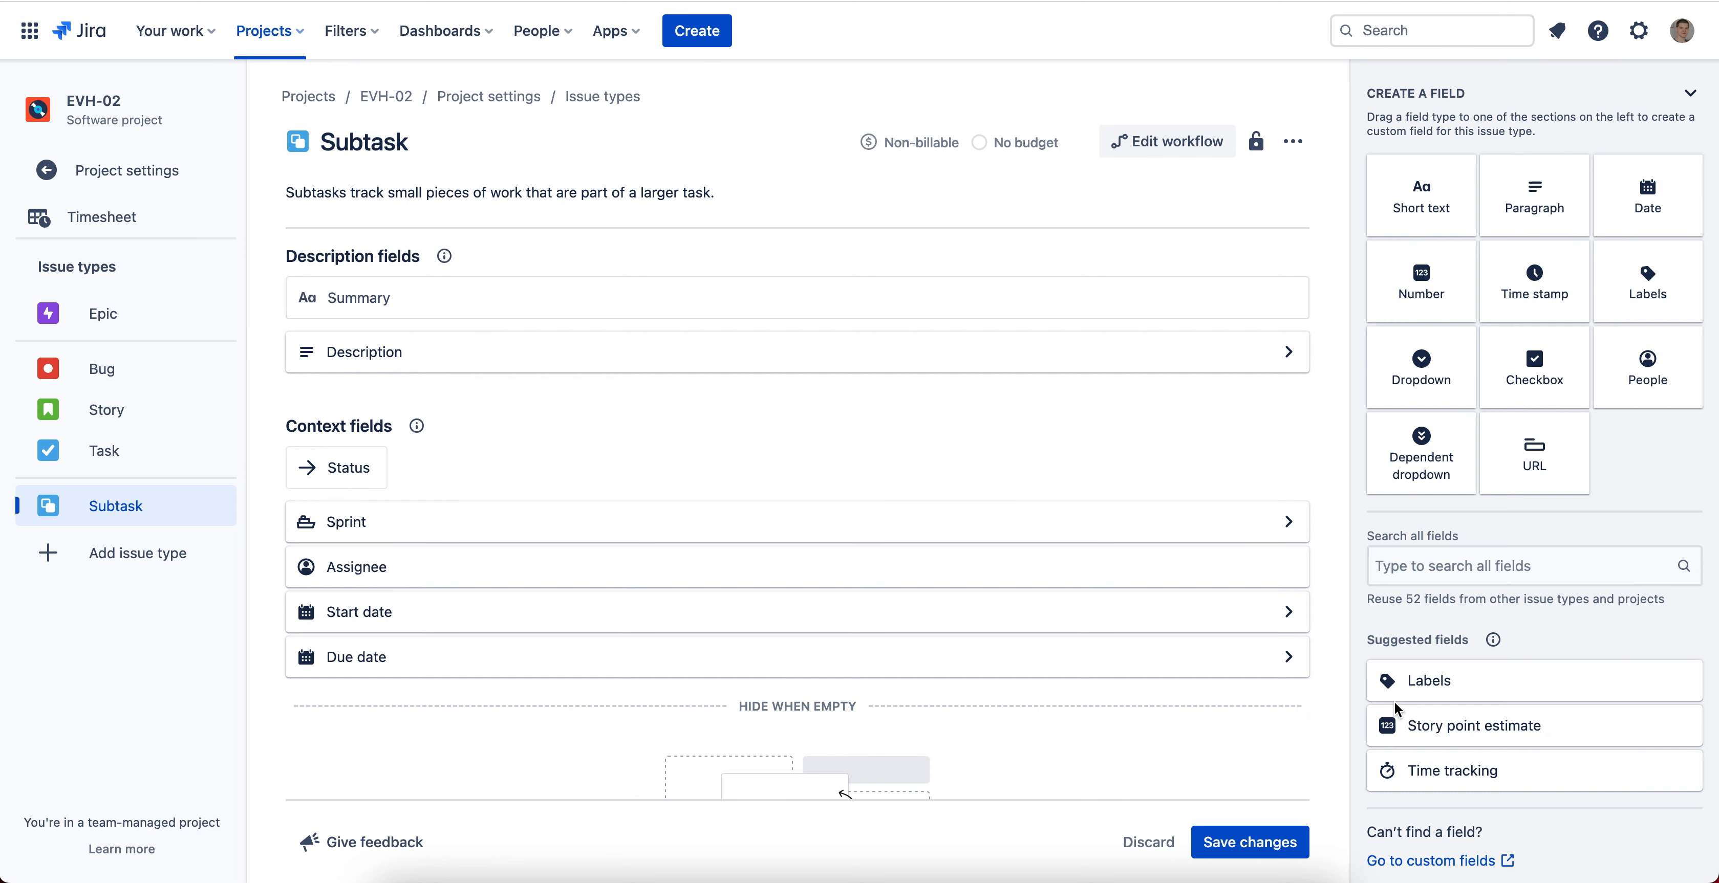
Save the Subtask issue type's field changes, return to issue E2-4 to view it, and close it
click(1239, 844)
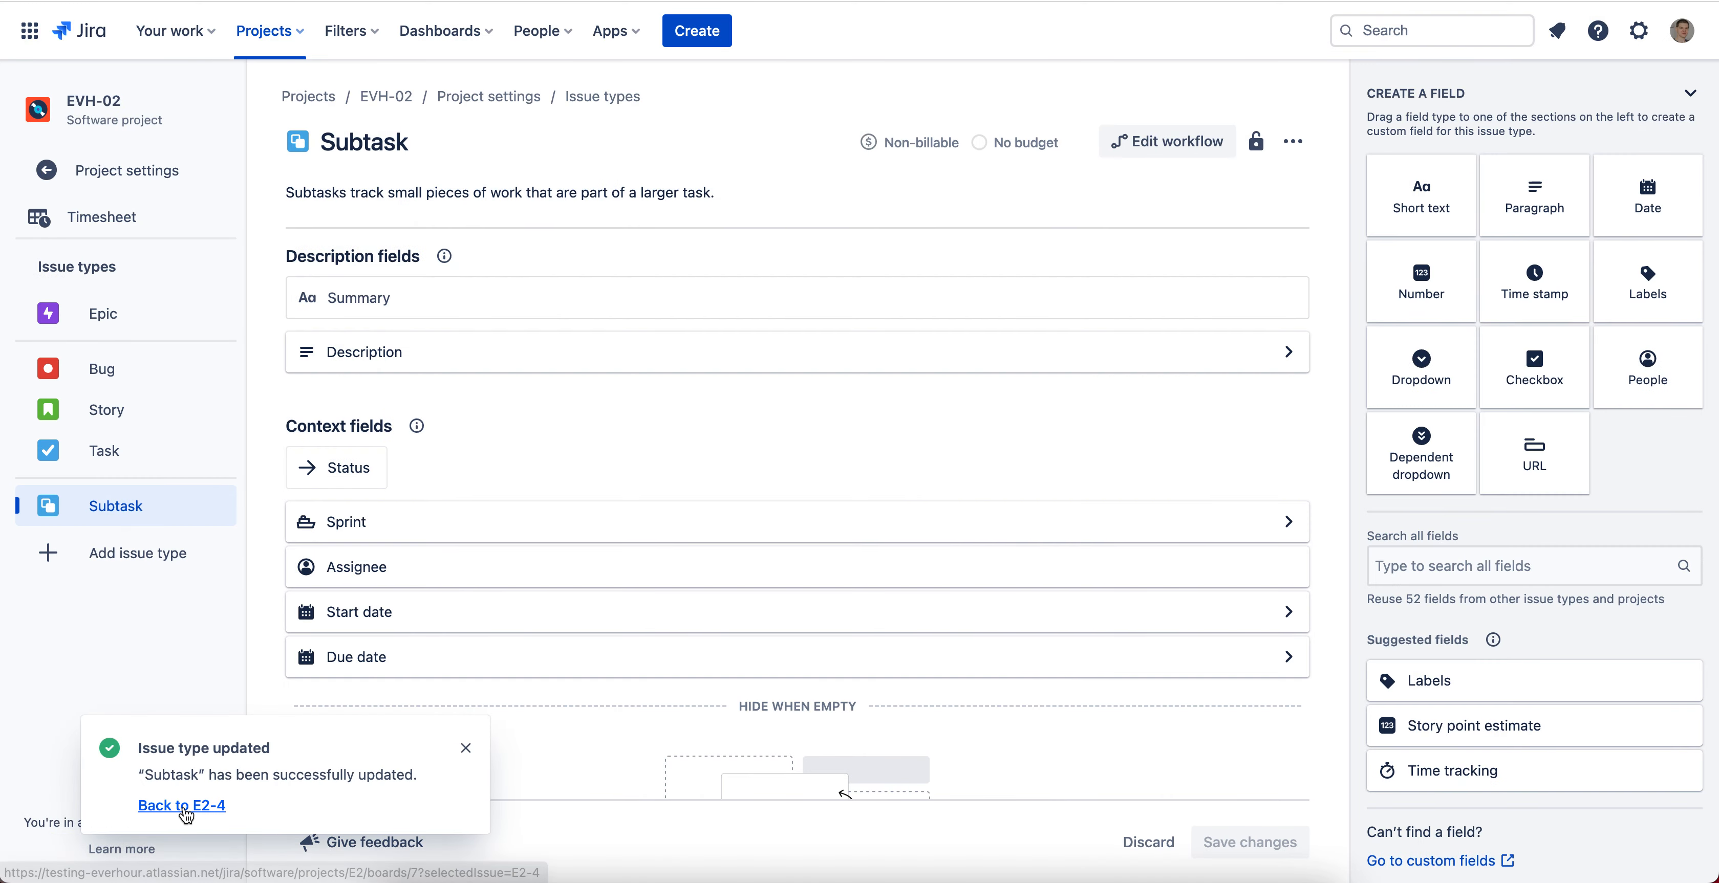
click(175, 810)
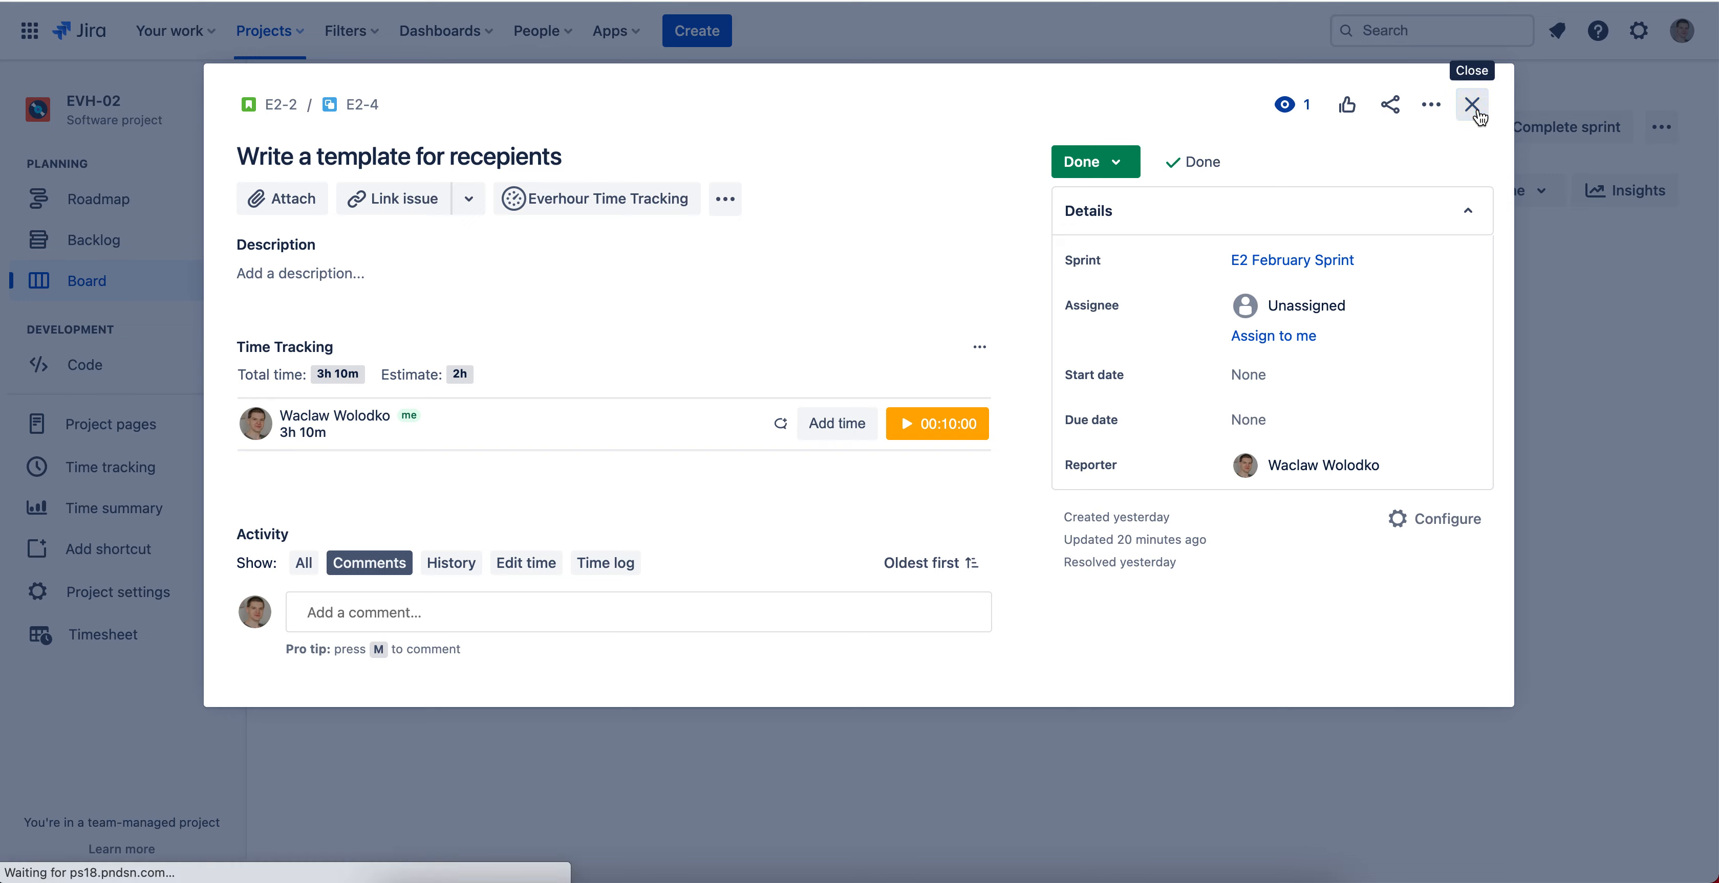
click(1472, 104)
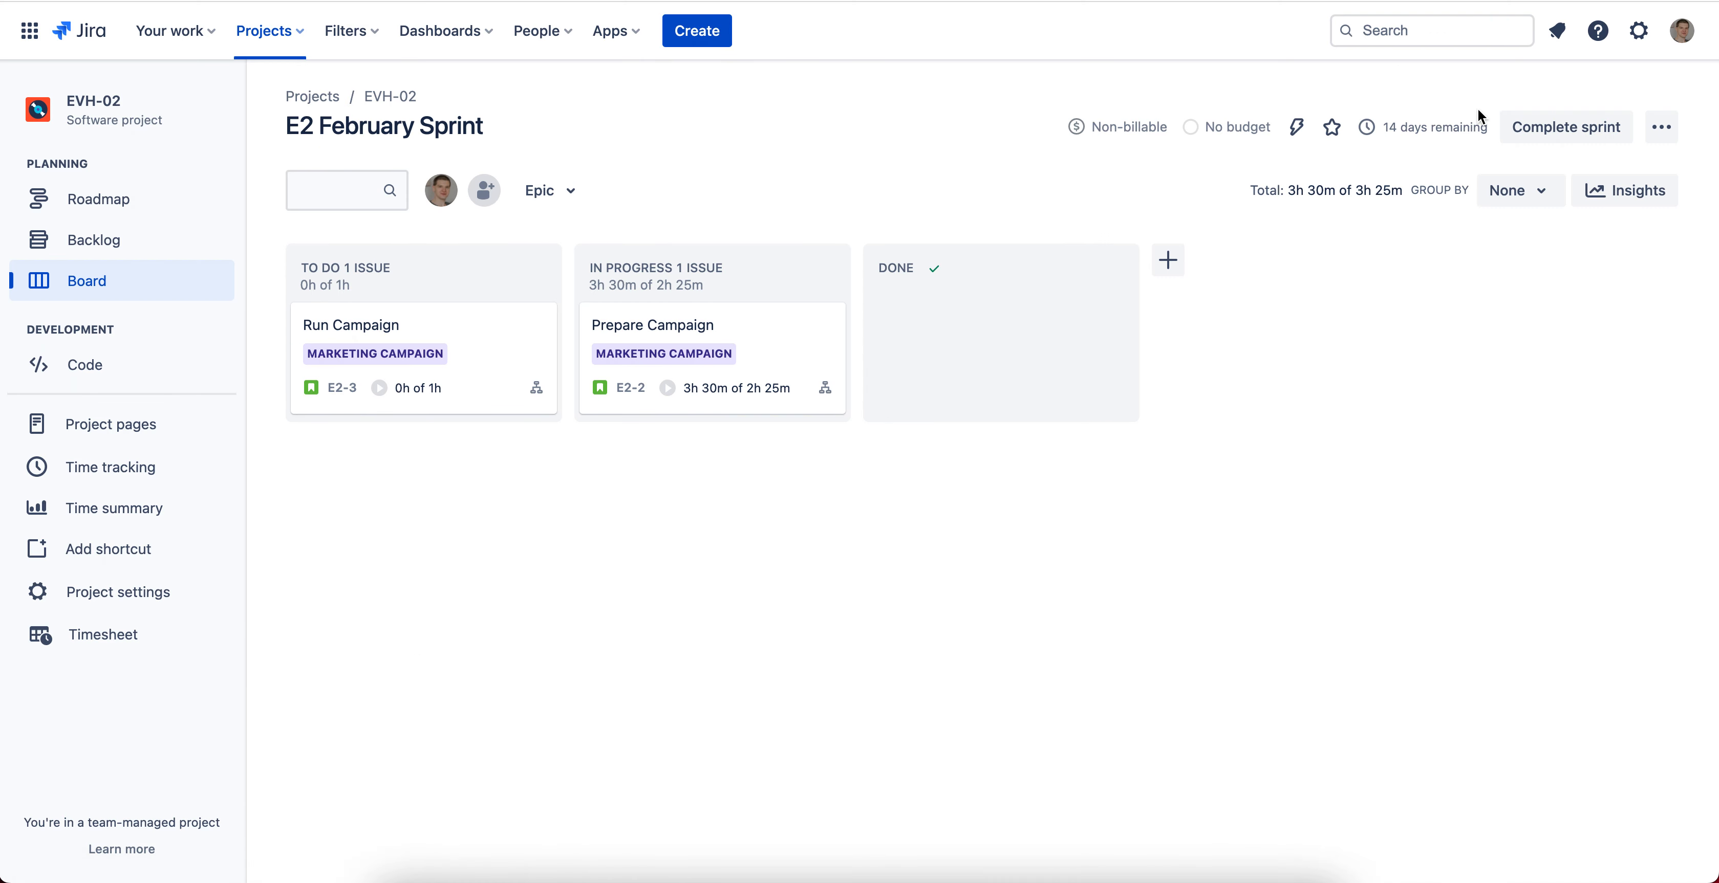
Open Jira's global time tracking settings in the Issues administration and review the time display format choices, saving with Hours kept
click(1640, 39)
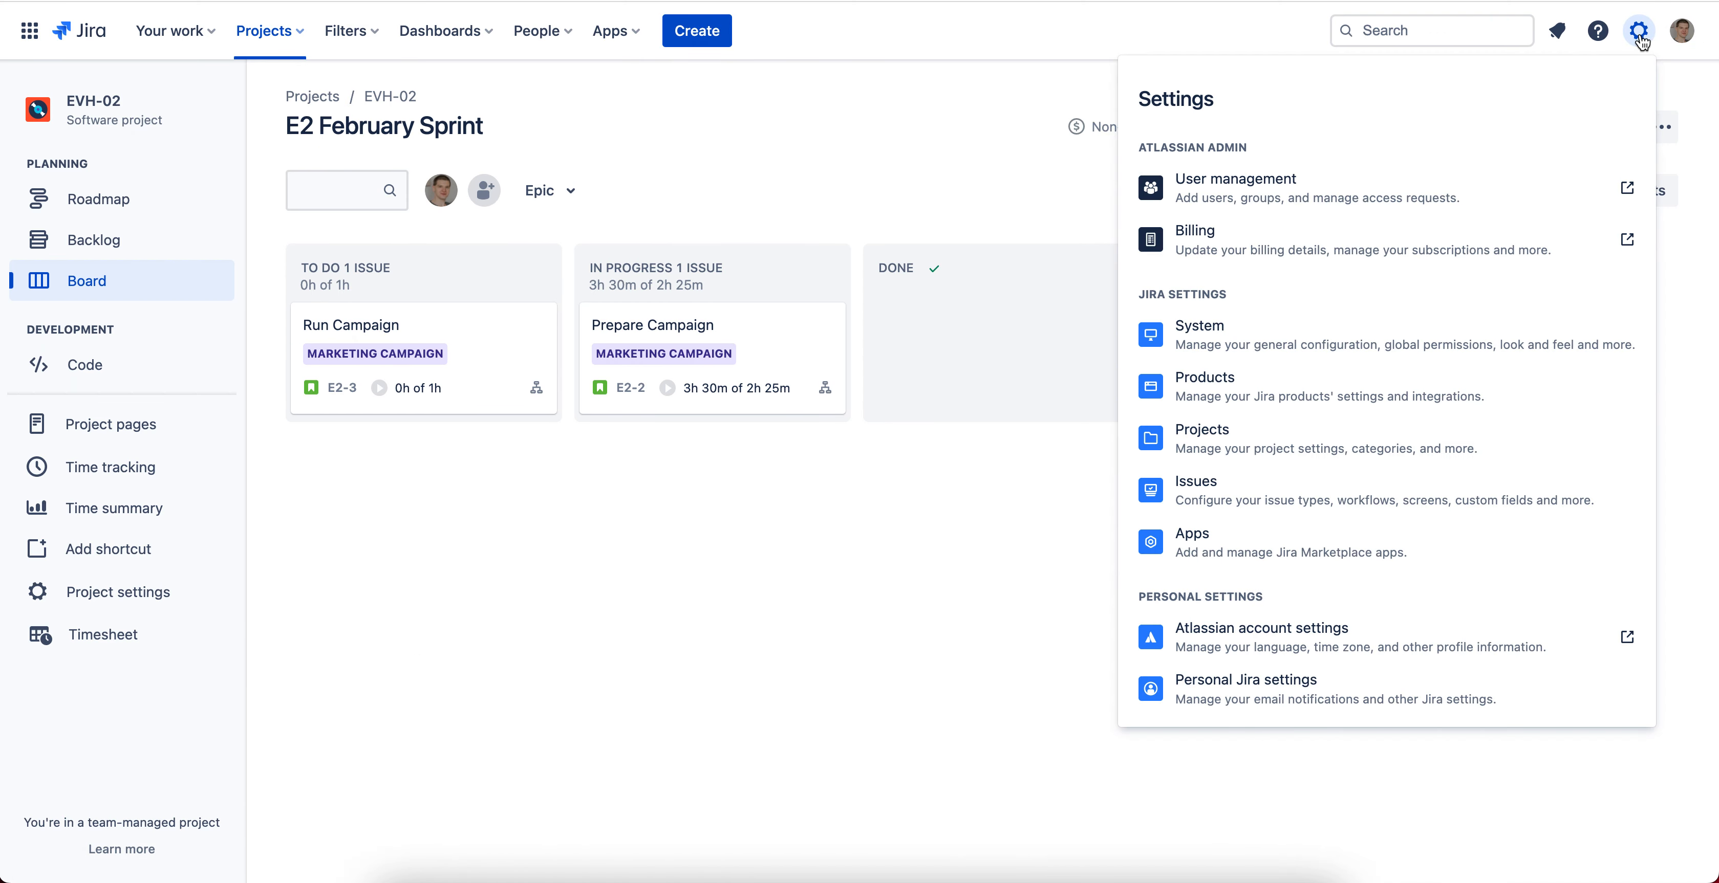
click(1269, 492)
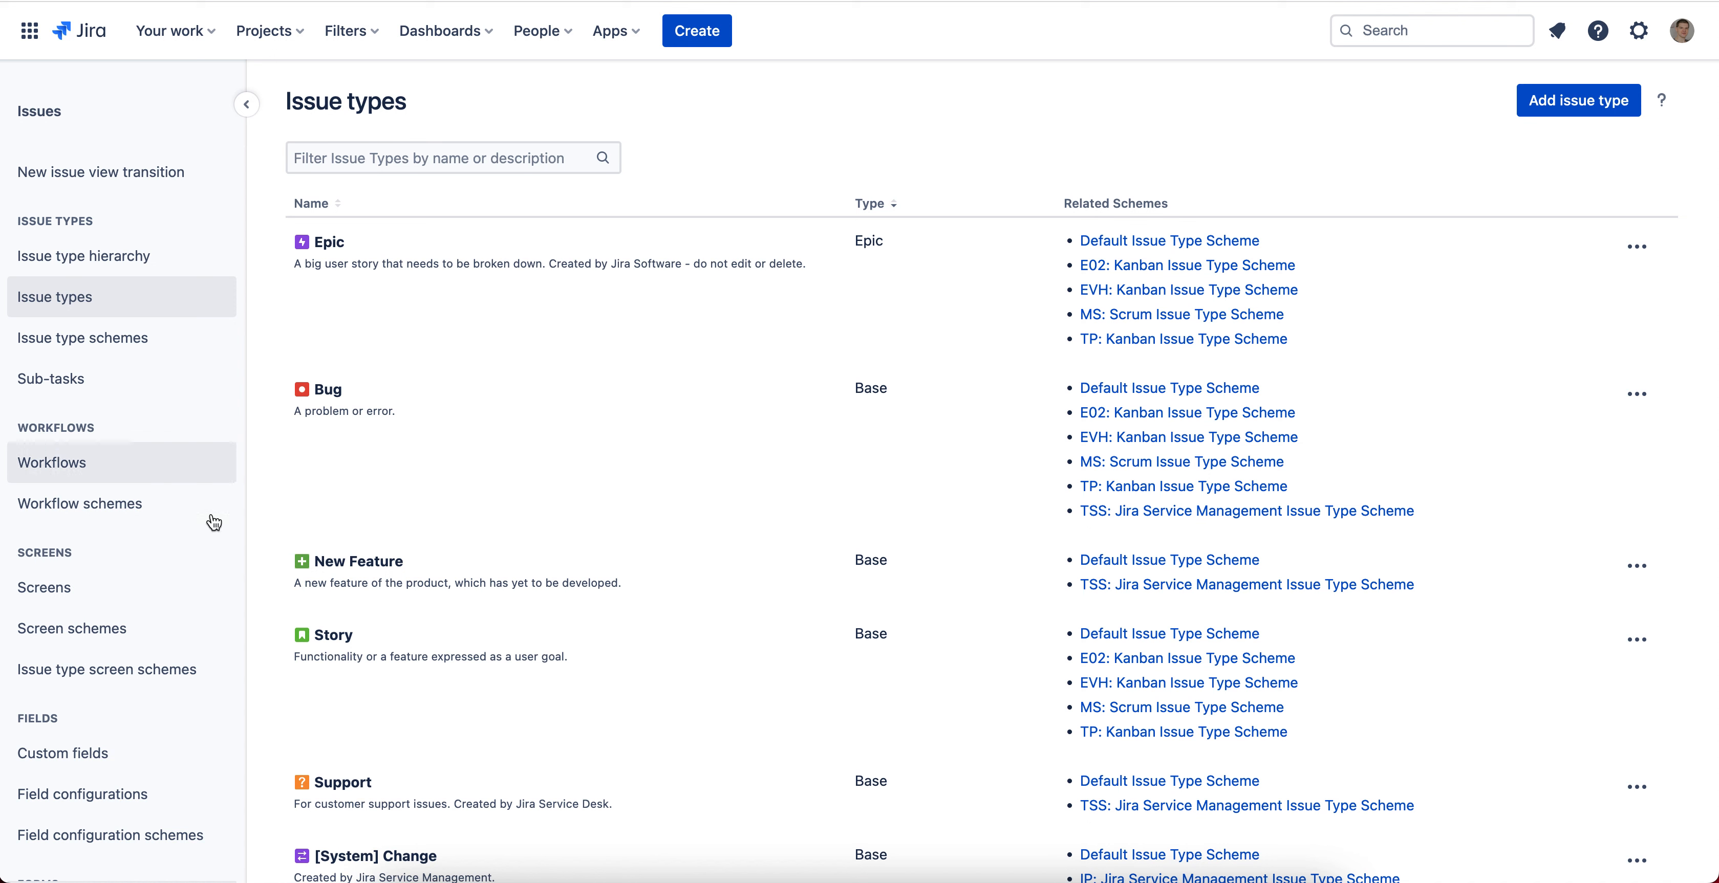
scroll(184, 490, down, 3)
scroll(183, 491, down, 3)
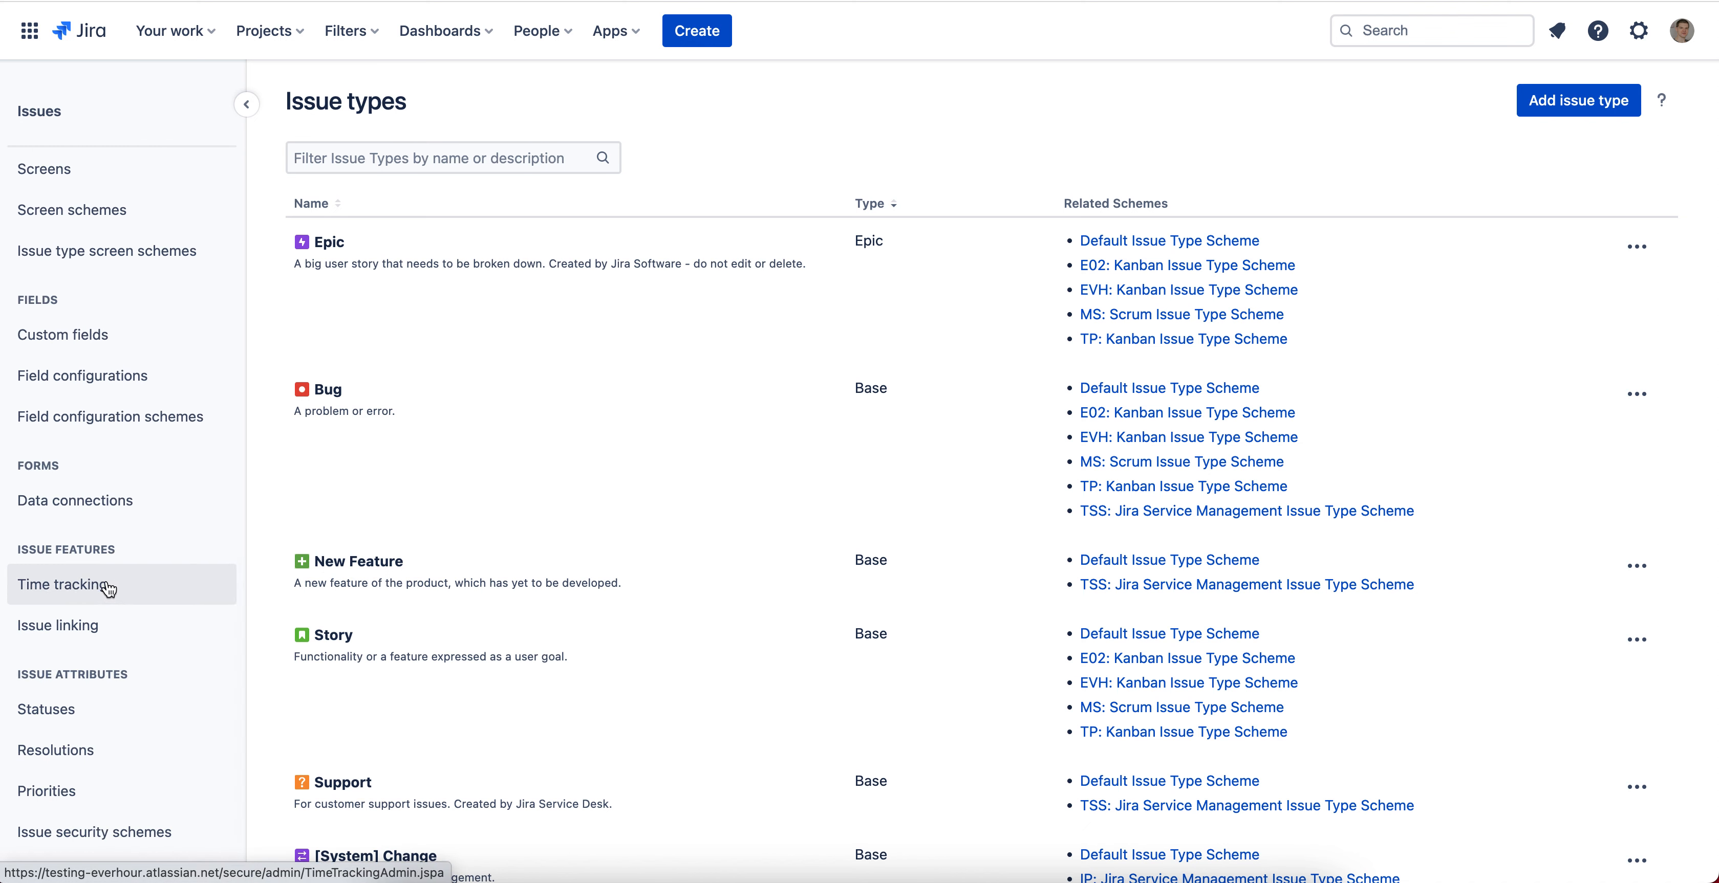
click(108, 587)
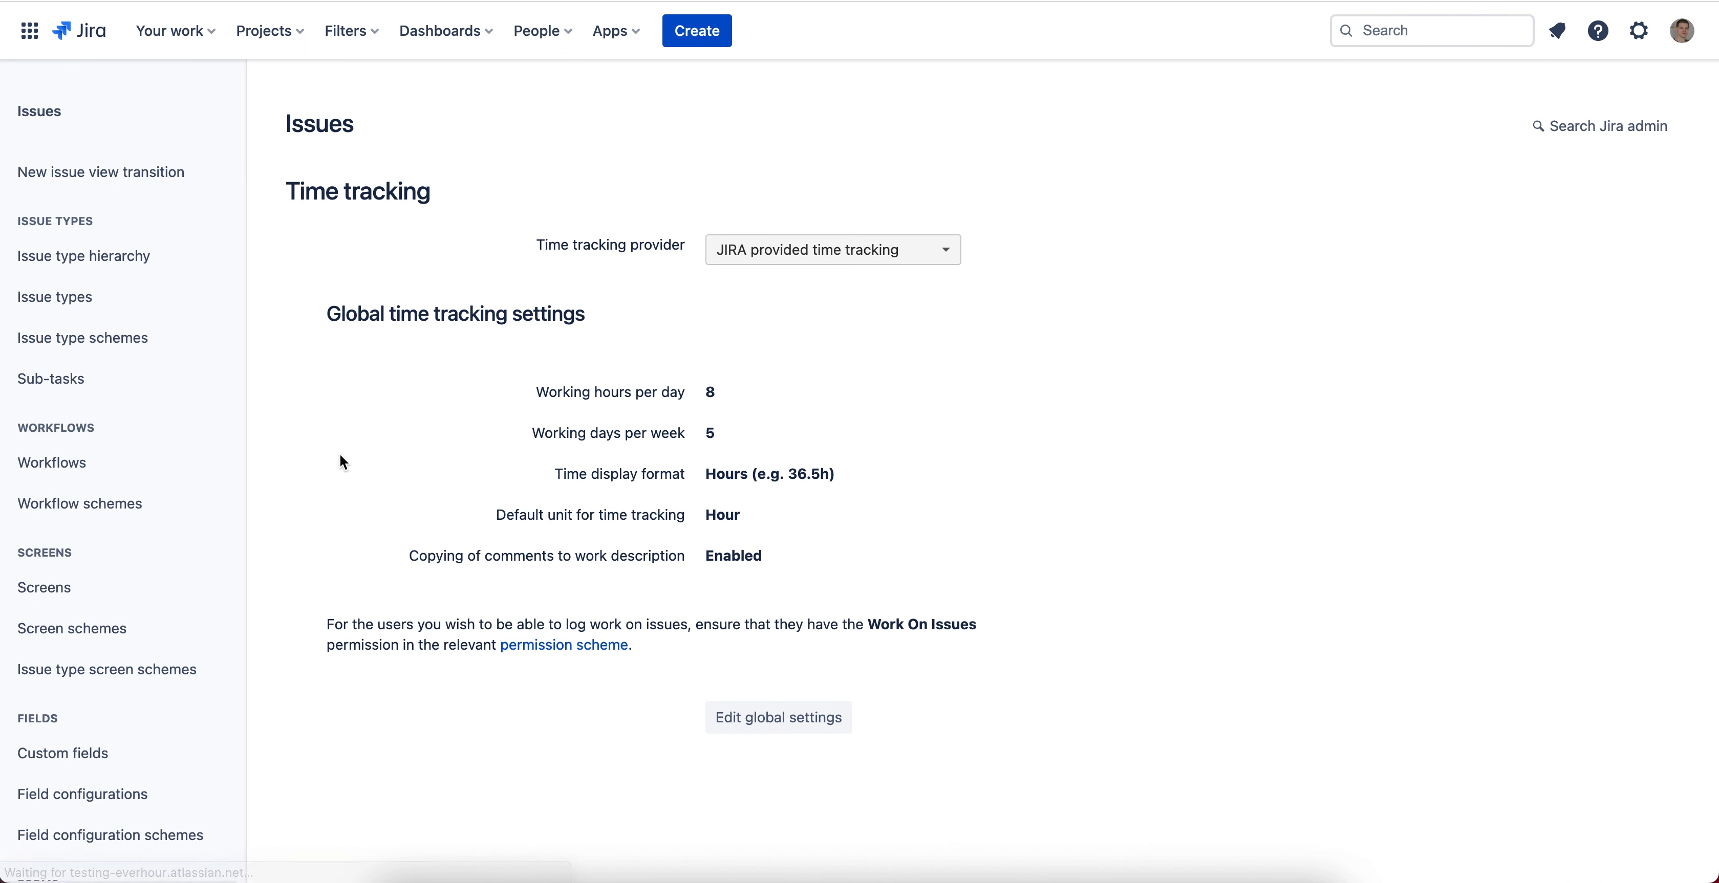
click(765, 734)
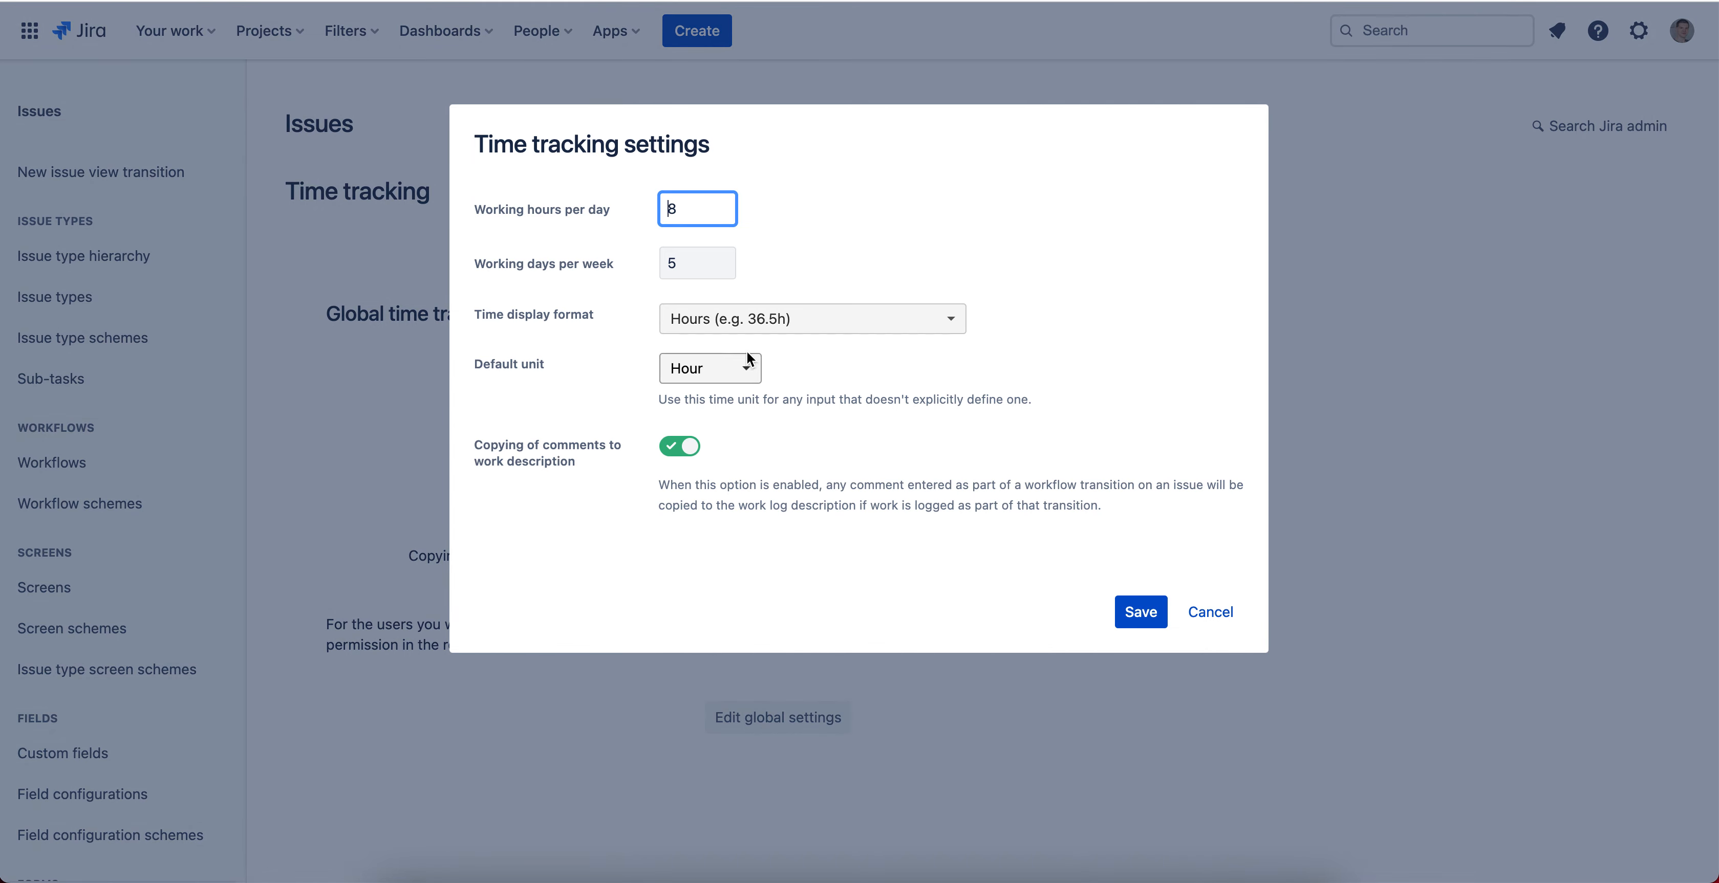
click(767, 319)
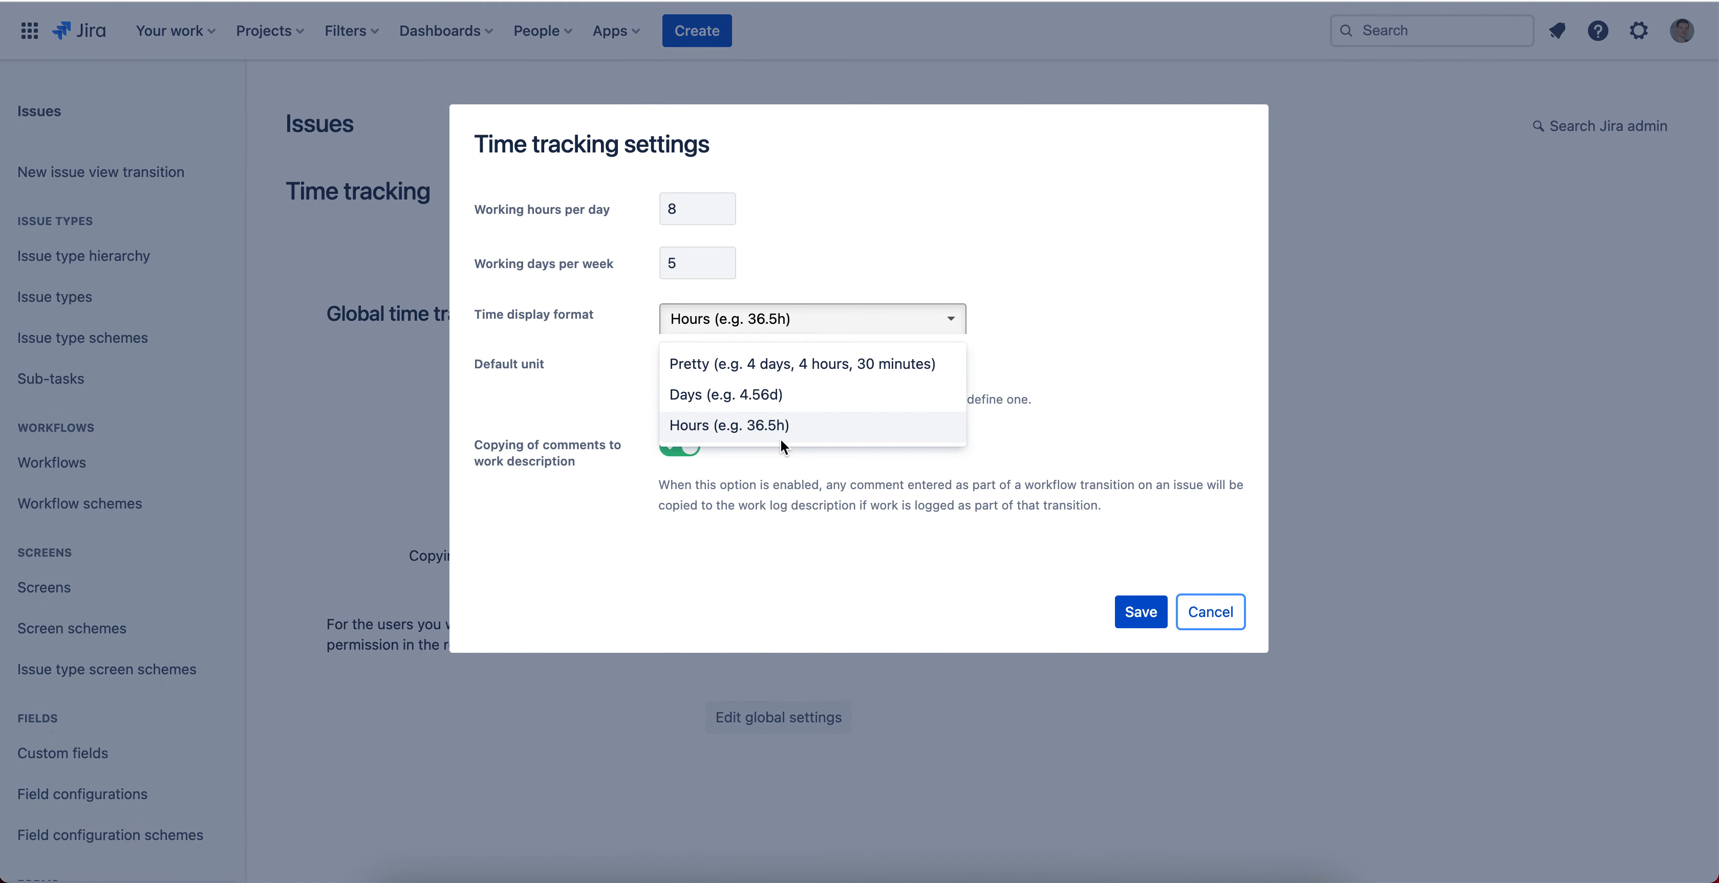
click(624, 402)
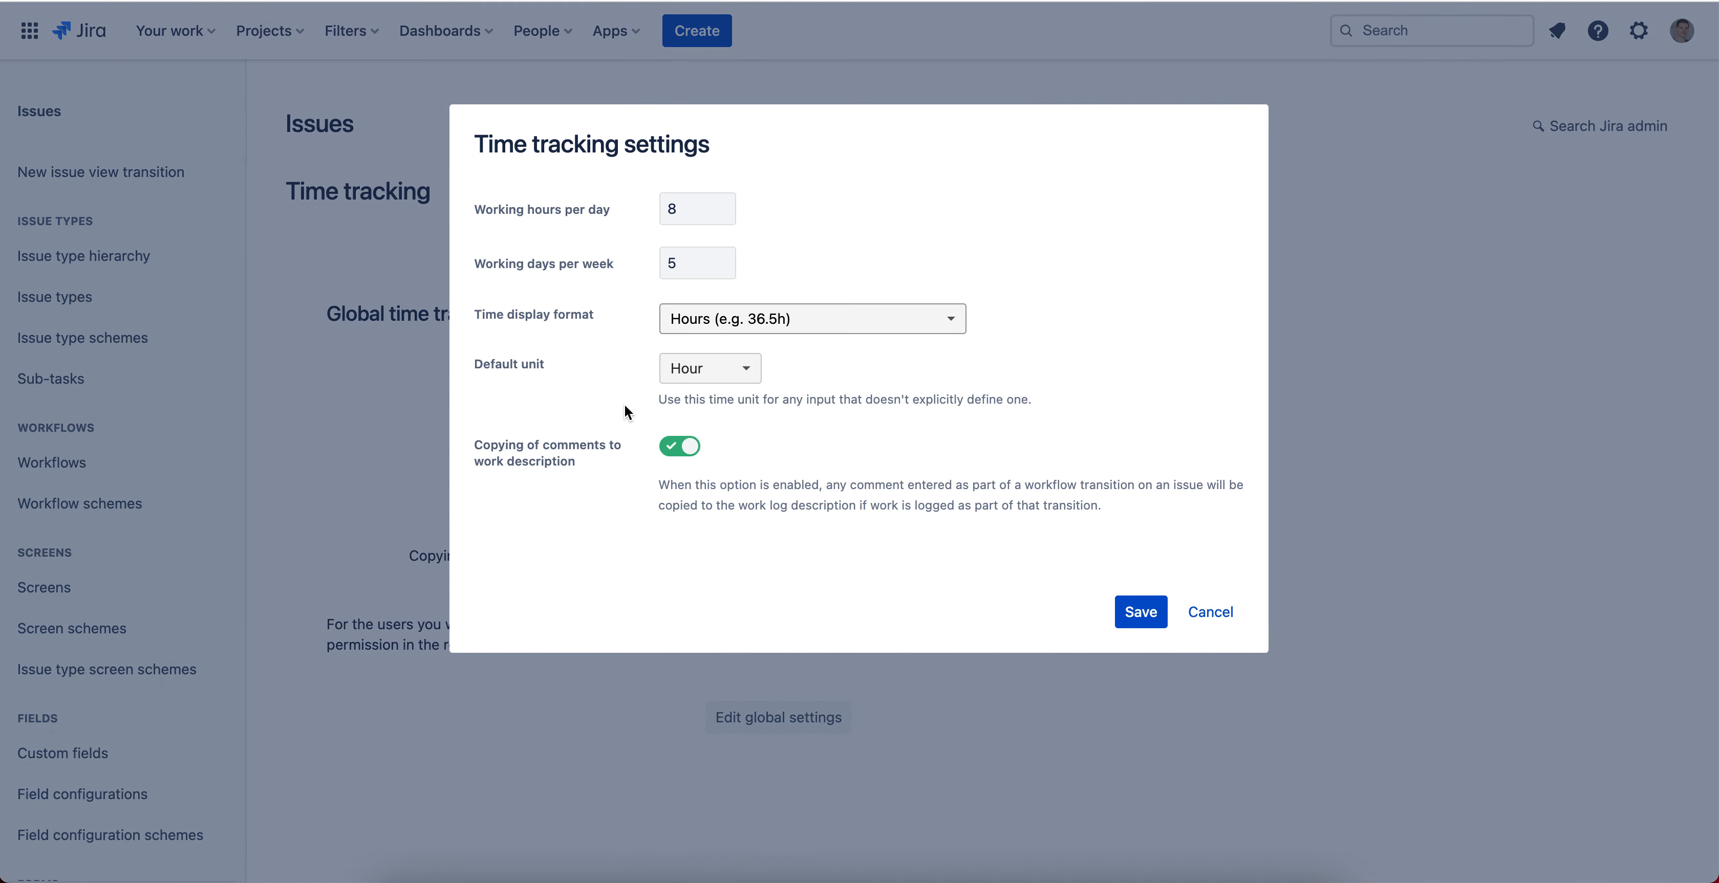
click(1140, 611)
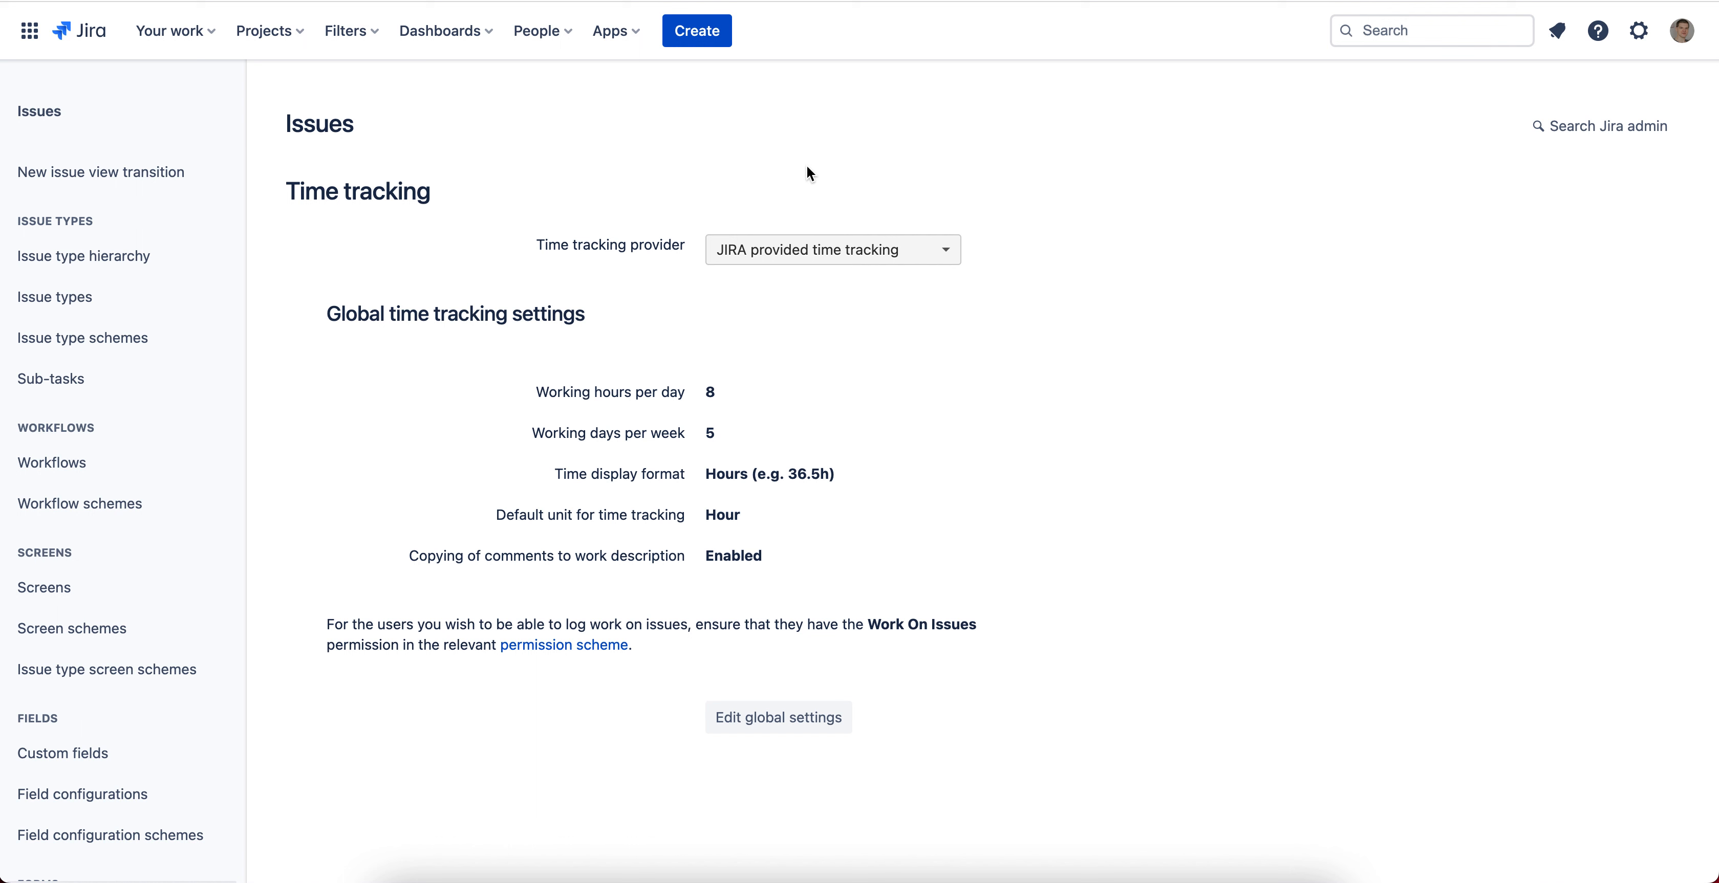
Search the Atlassian Marketplace for "everhour" and view the Everhour time tracking app's listing
click(619, 33)
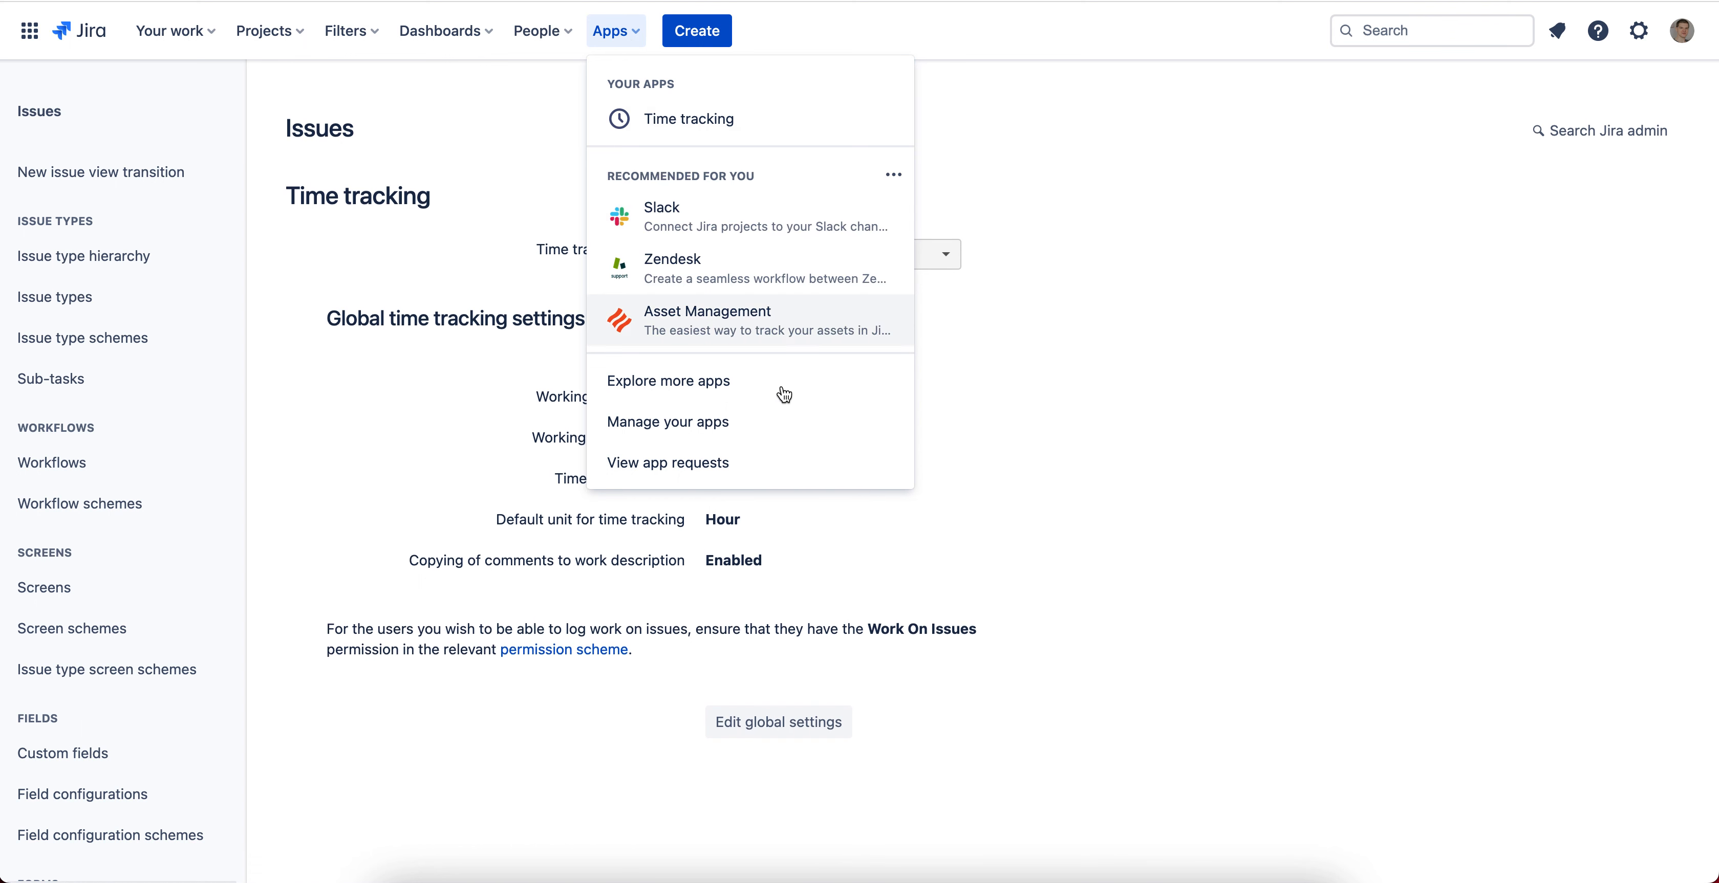
click(728, 383)
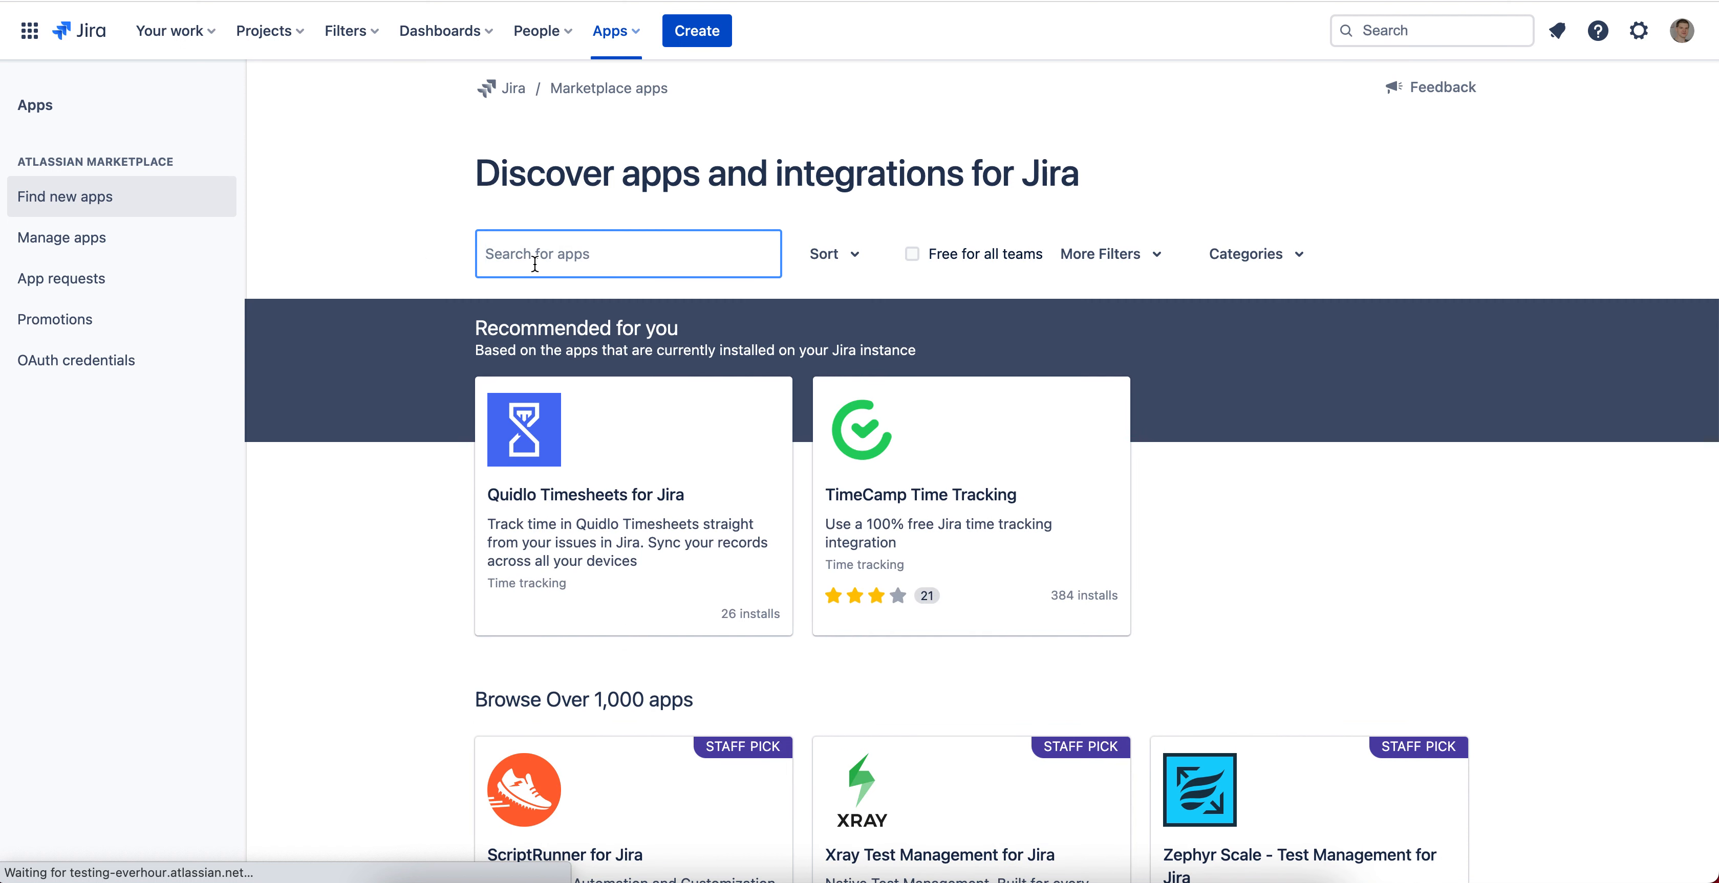
text(ever)
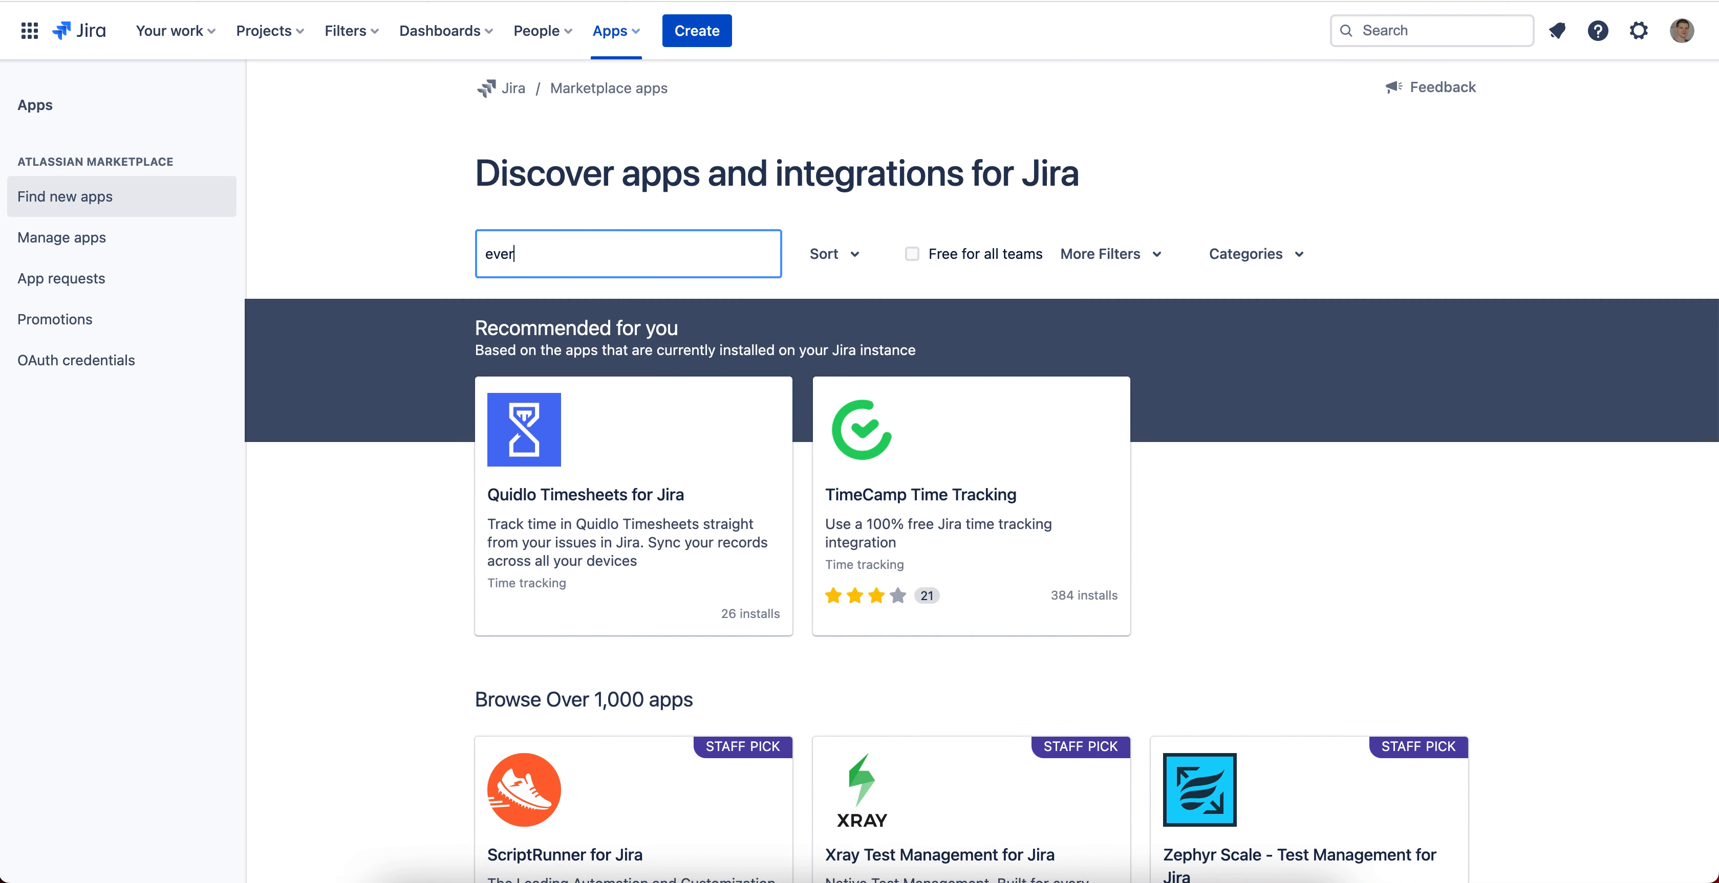
text(hour)
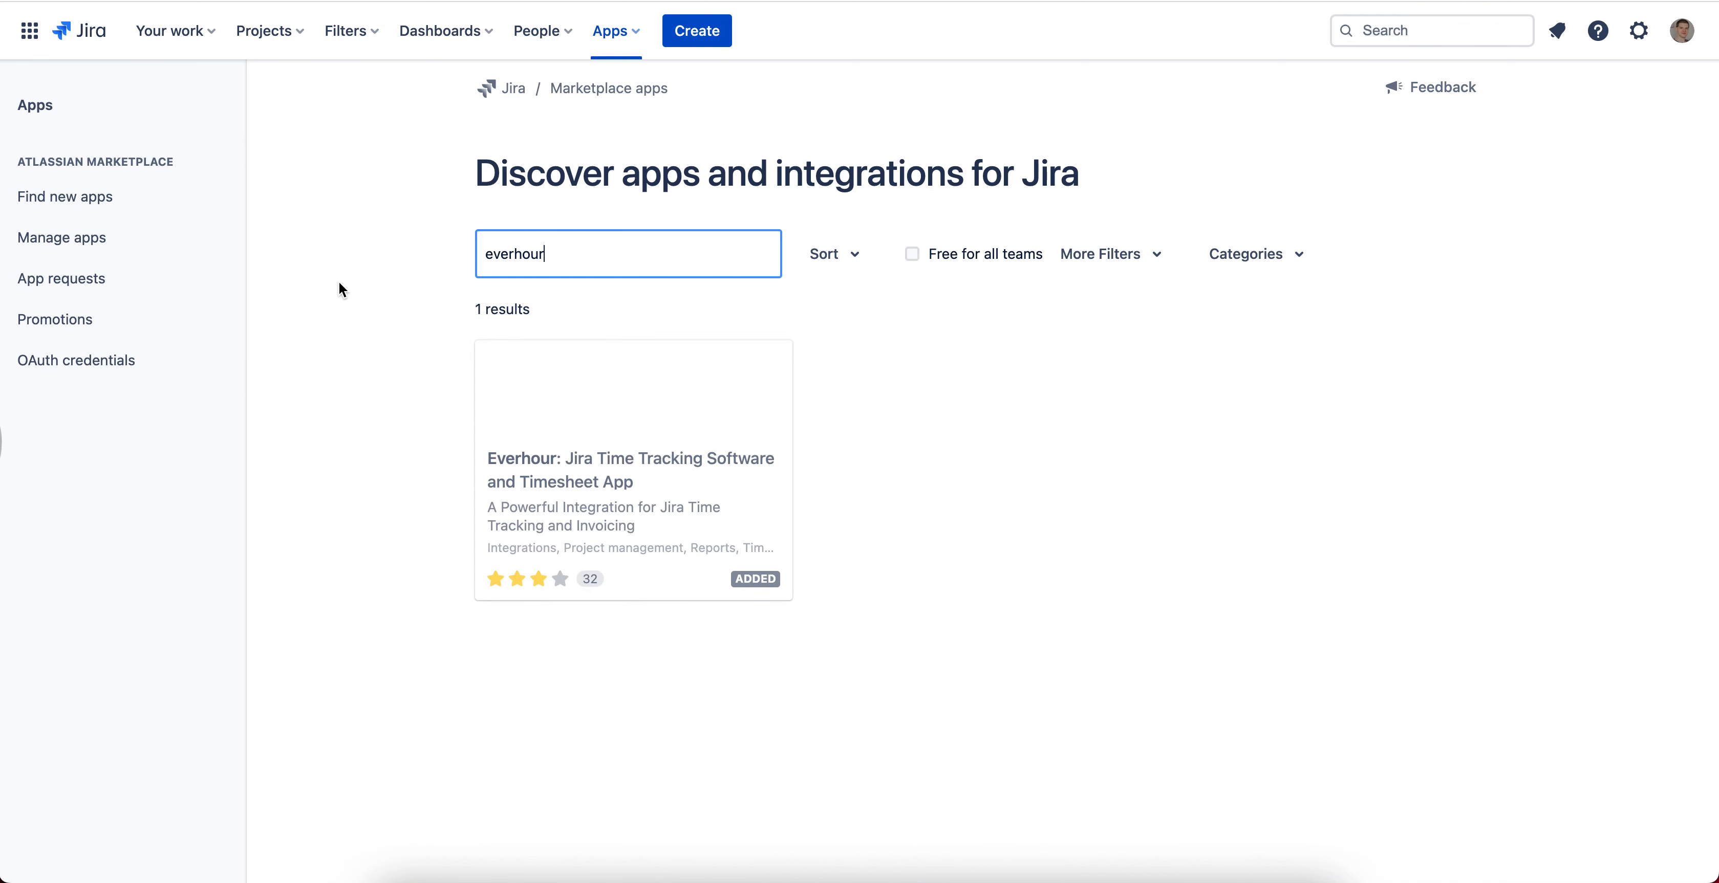
key(super+a)
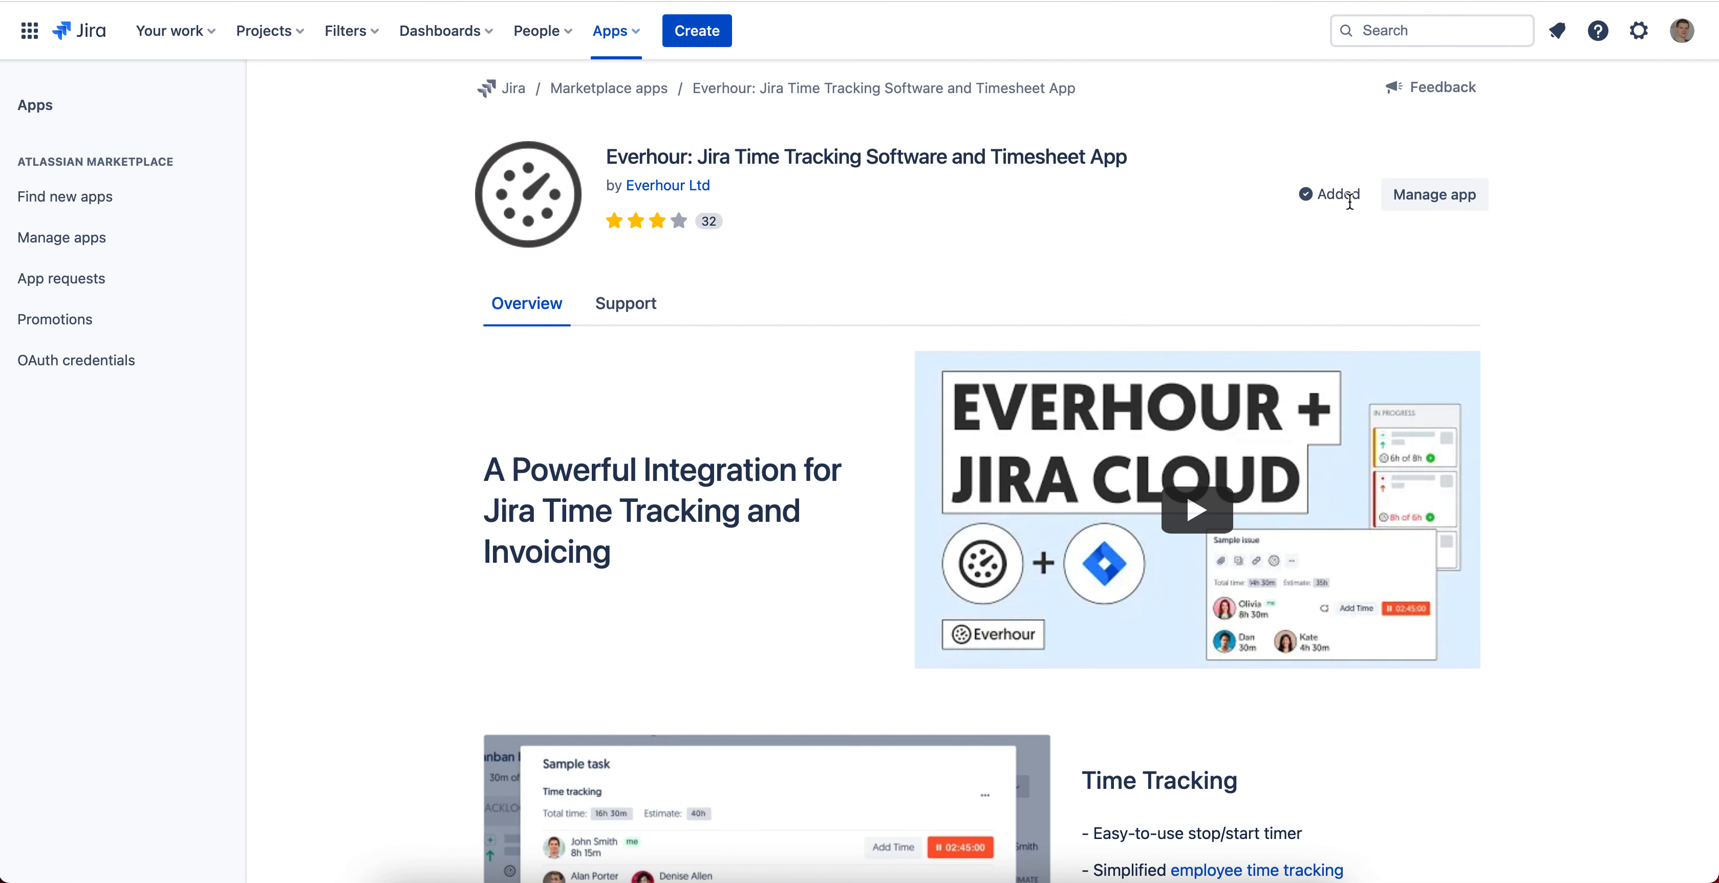
In project EVH-02, open the child issue "Write a template for recepients" through the Prepare Campaign card and start its timer
click(255, 34)
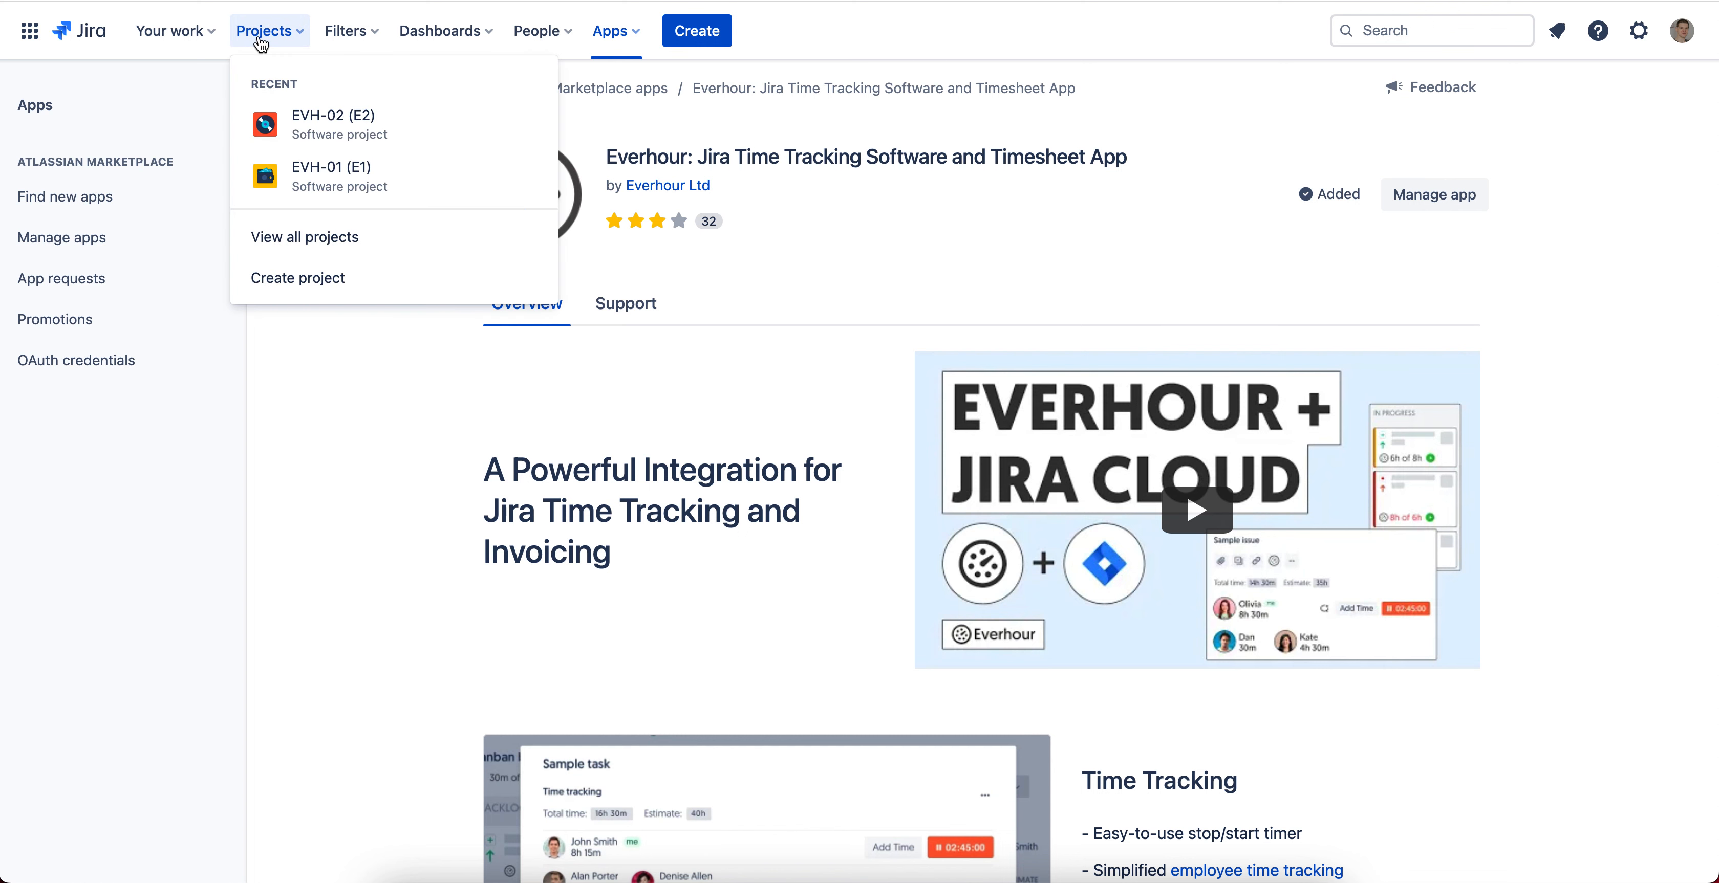
click(341, 129)
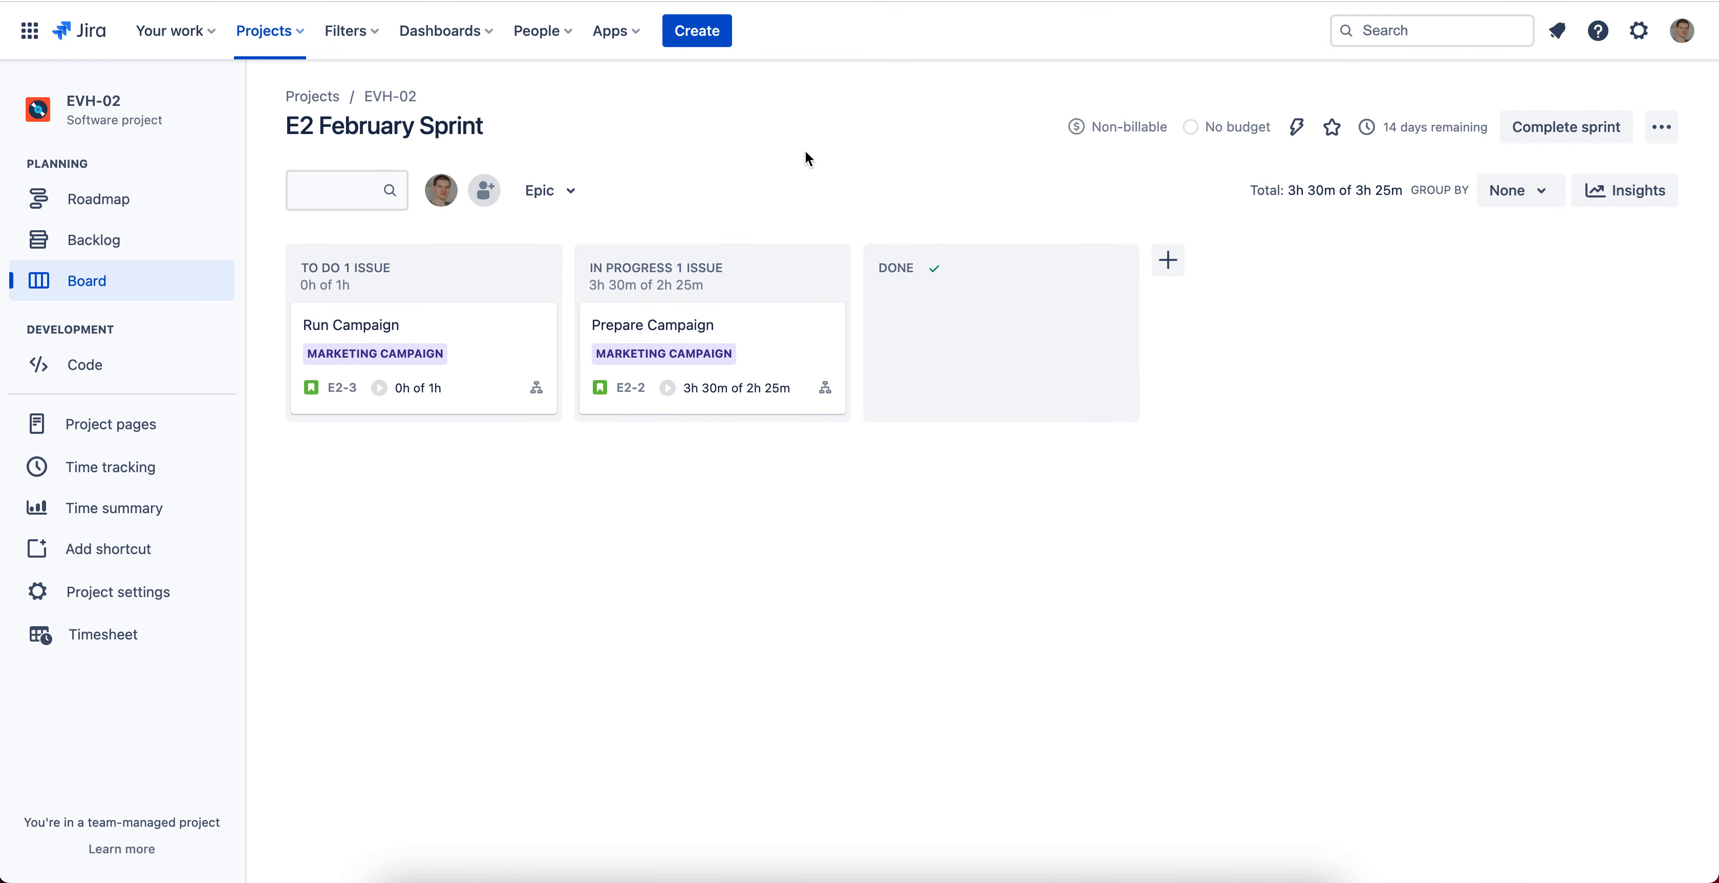
click(689, 335)
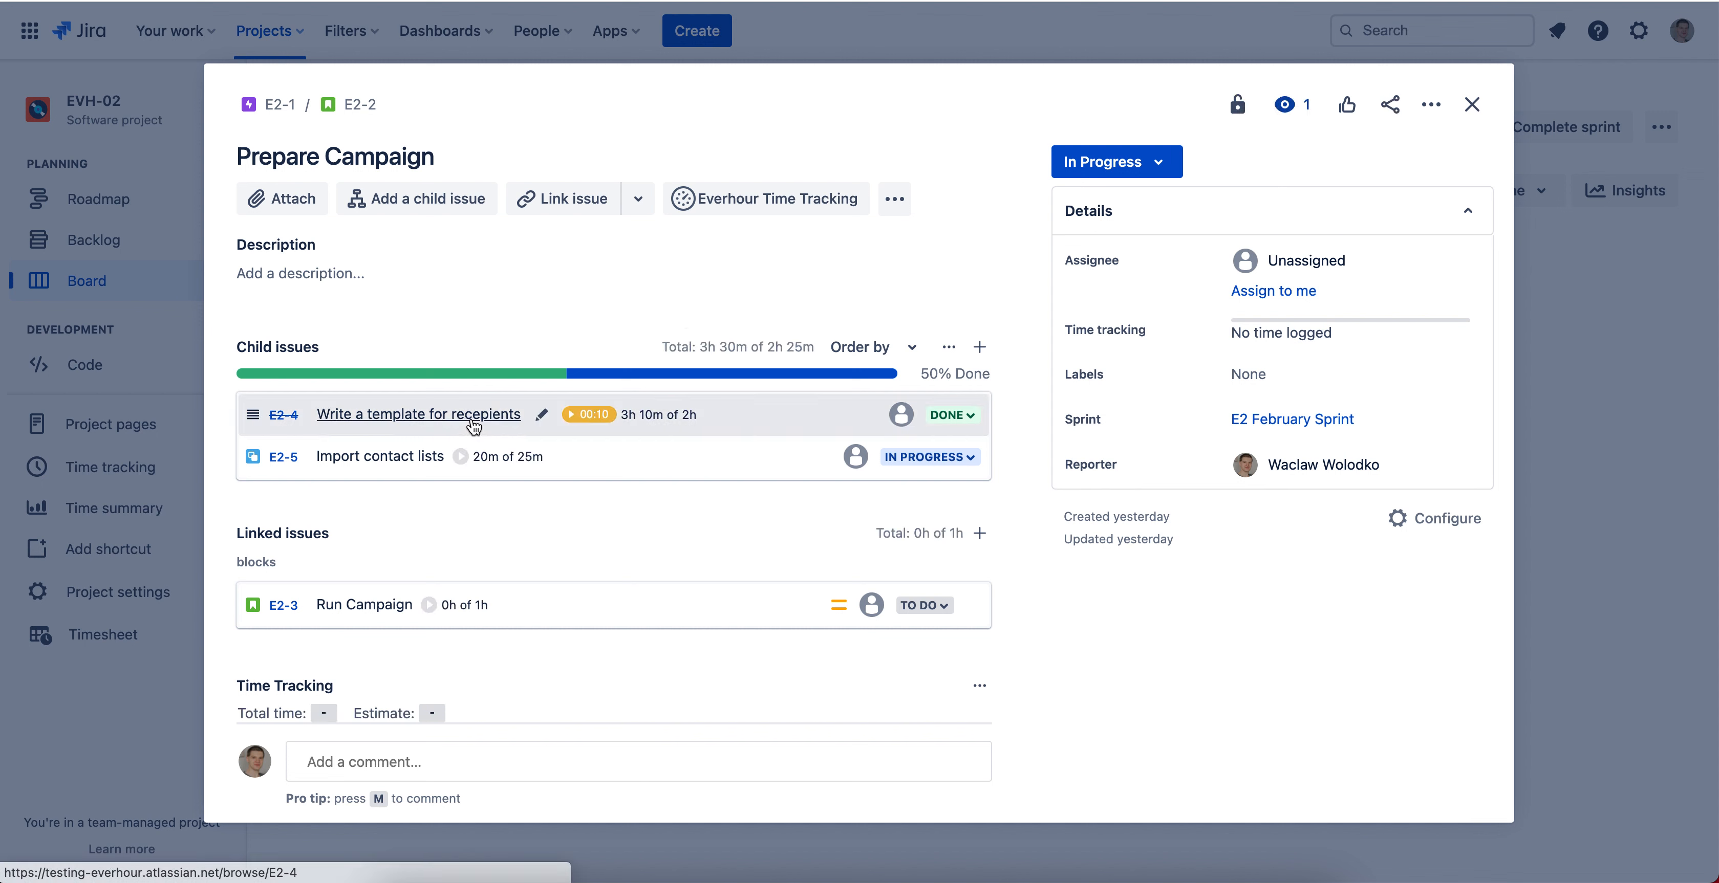
click(472, 417)
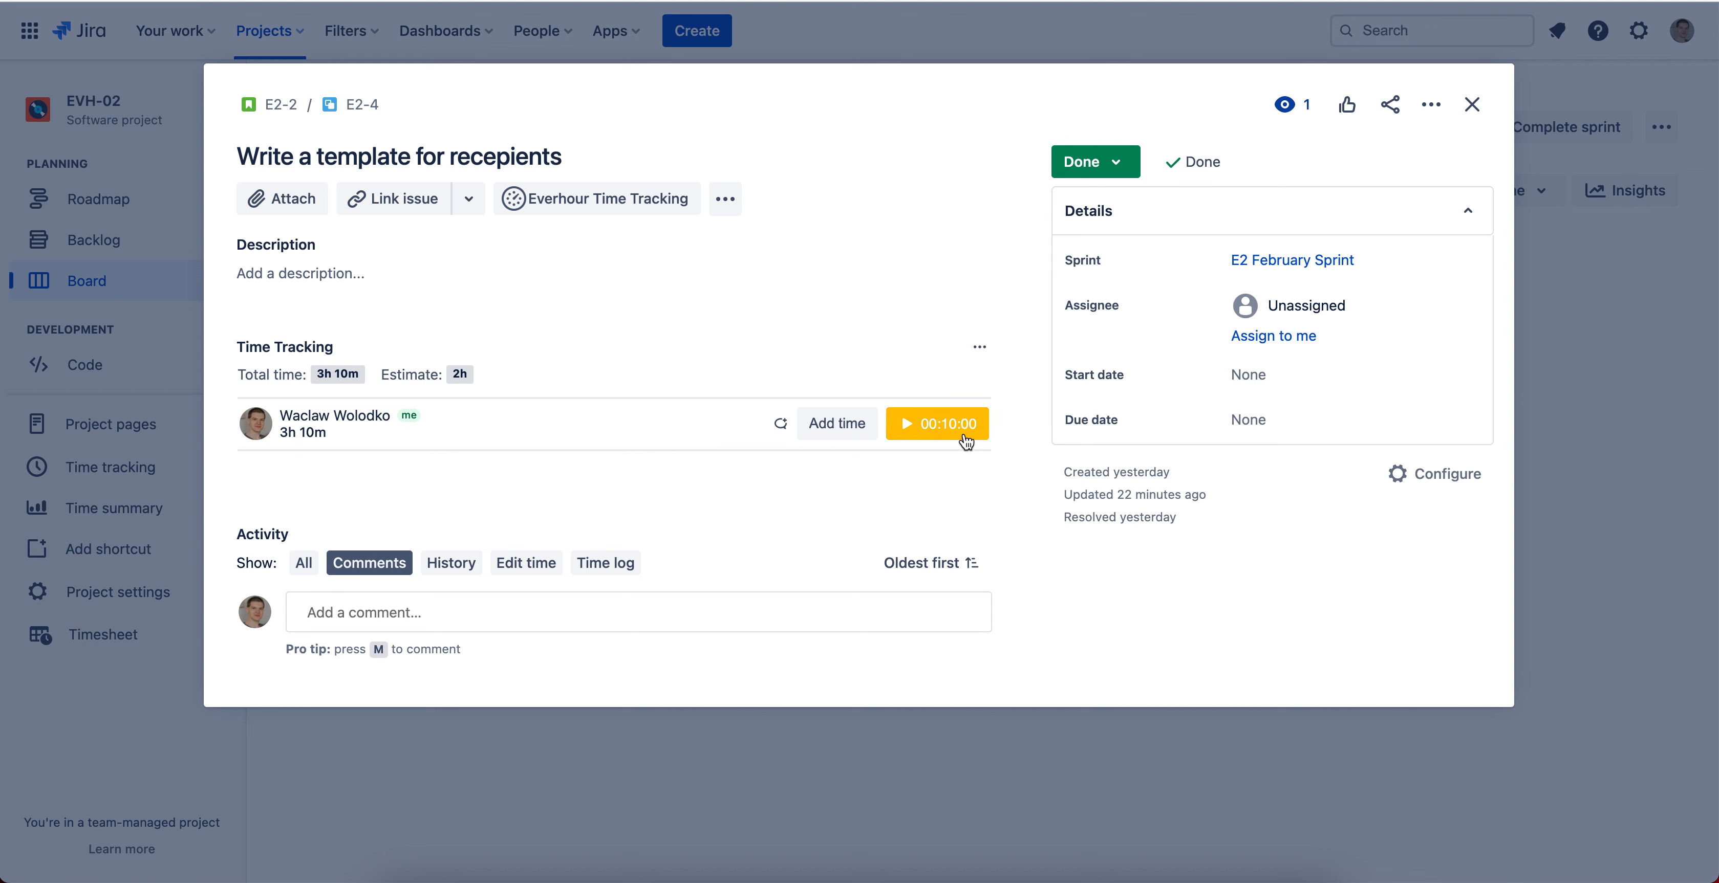
click(965, 440)
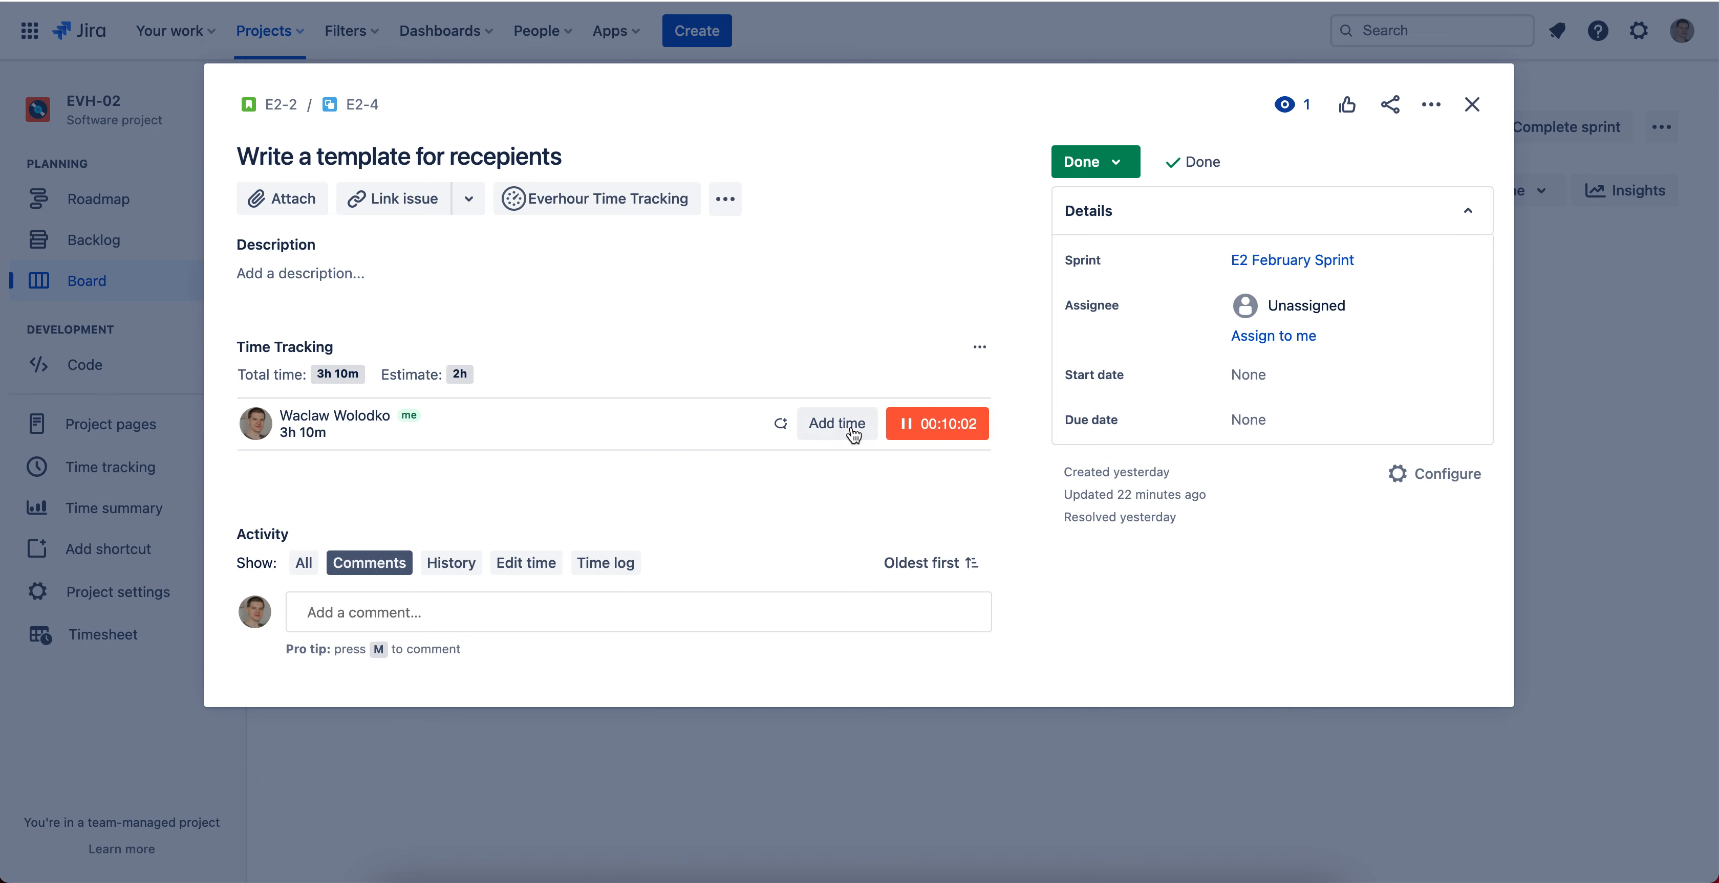
Log 1h for today on "Write a template for recepients" and stop its running timer
click(842, 433)
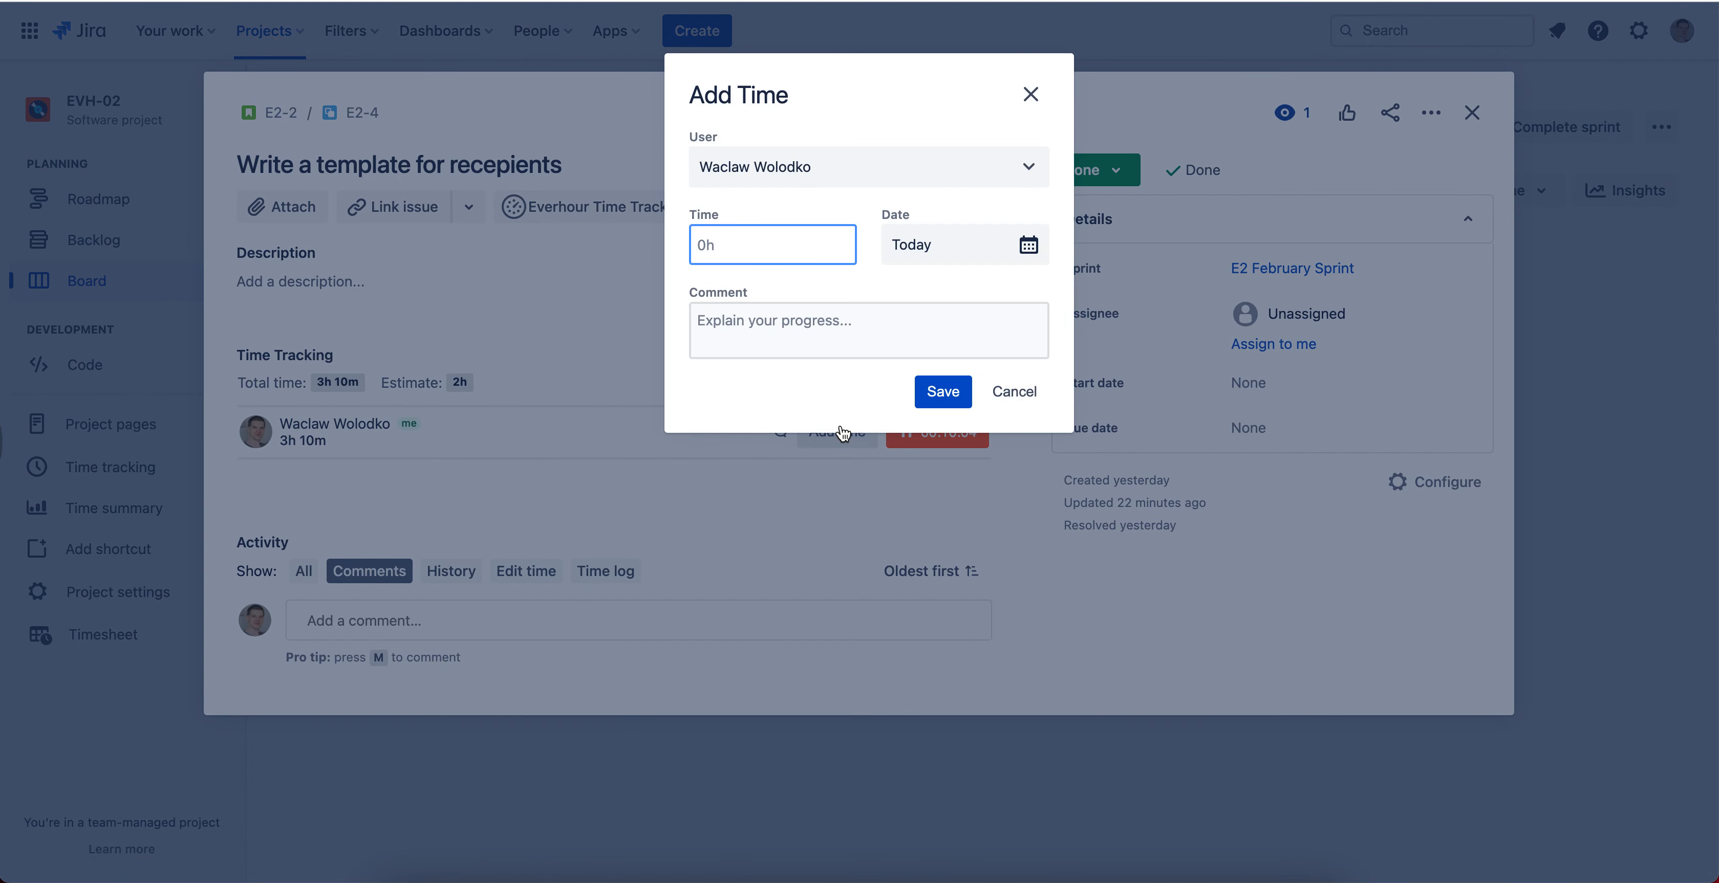
text(1h)
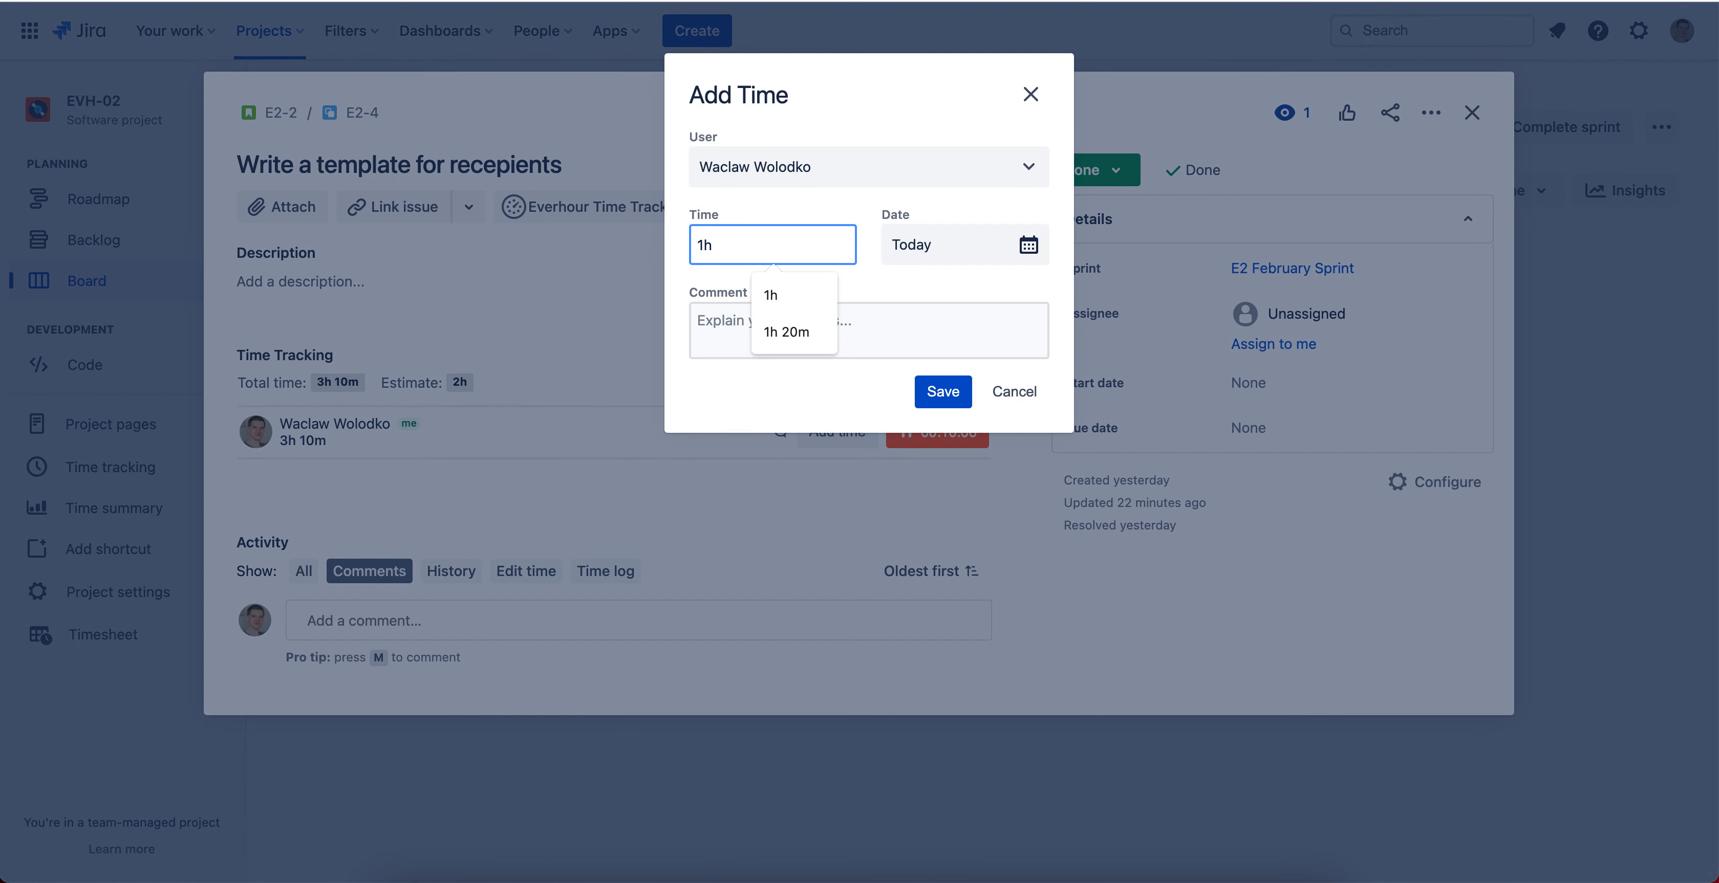
click(945, 281)
click(1005, 251)
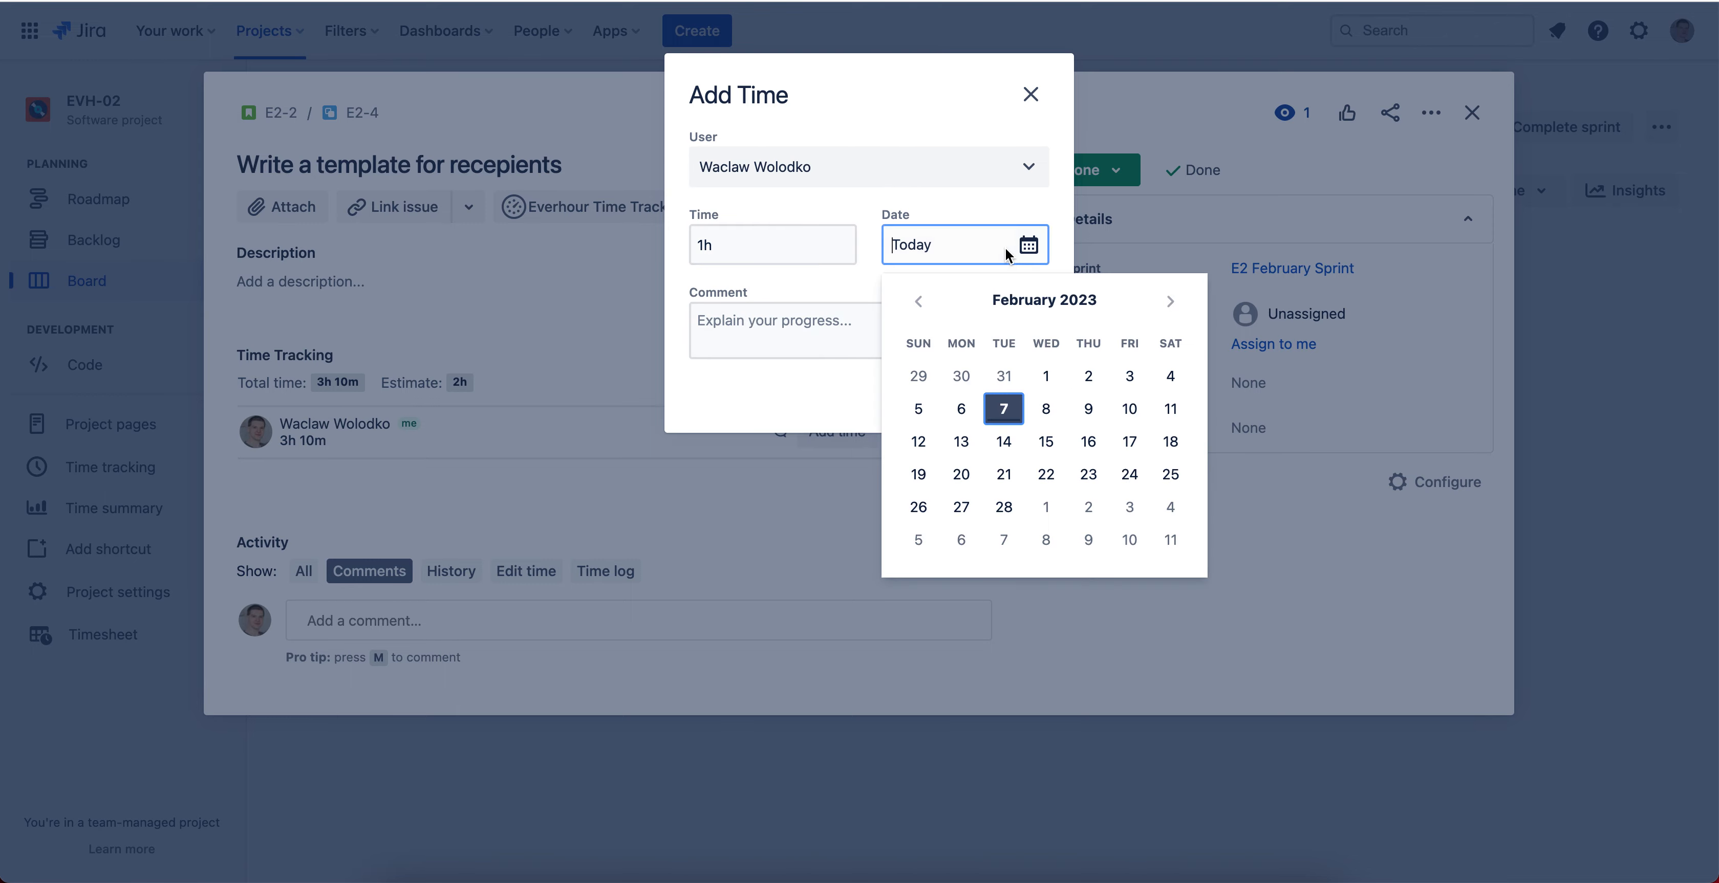
click(1005, 251)
click(949, 391)
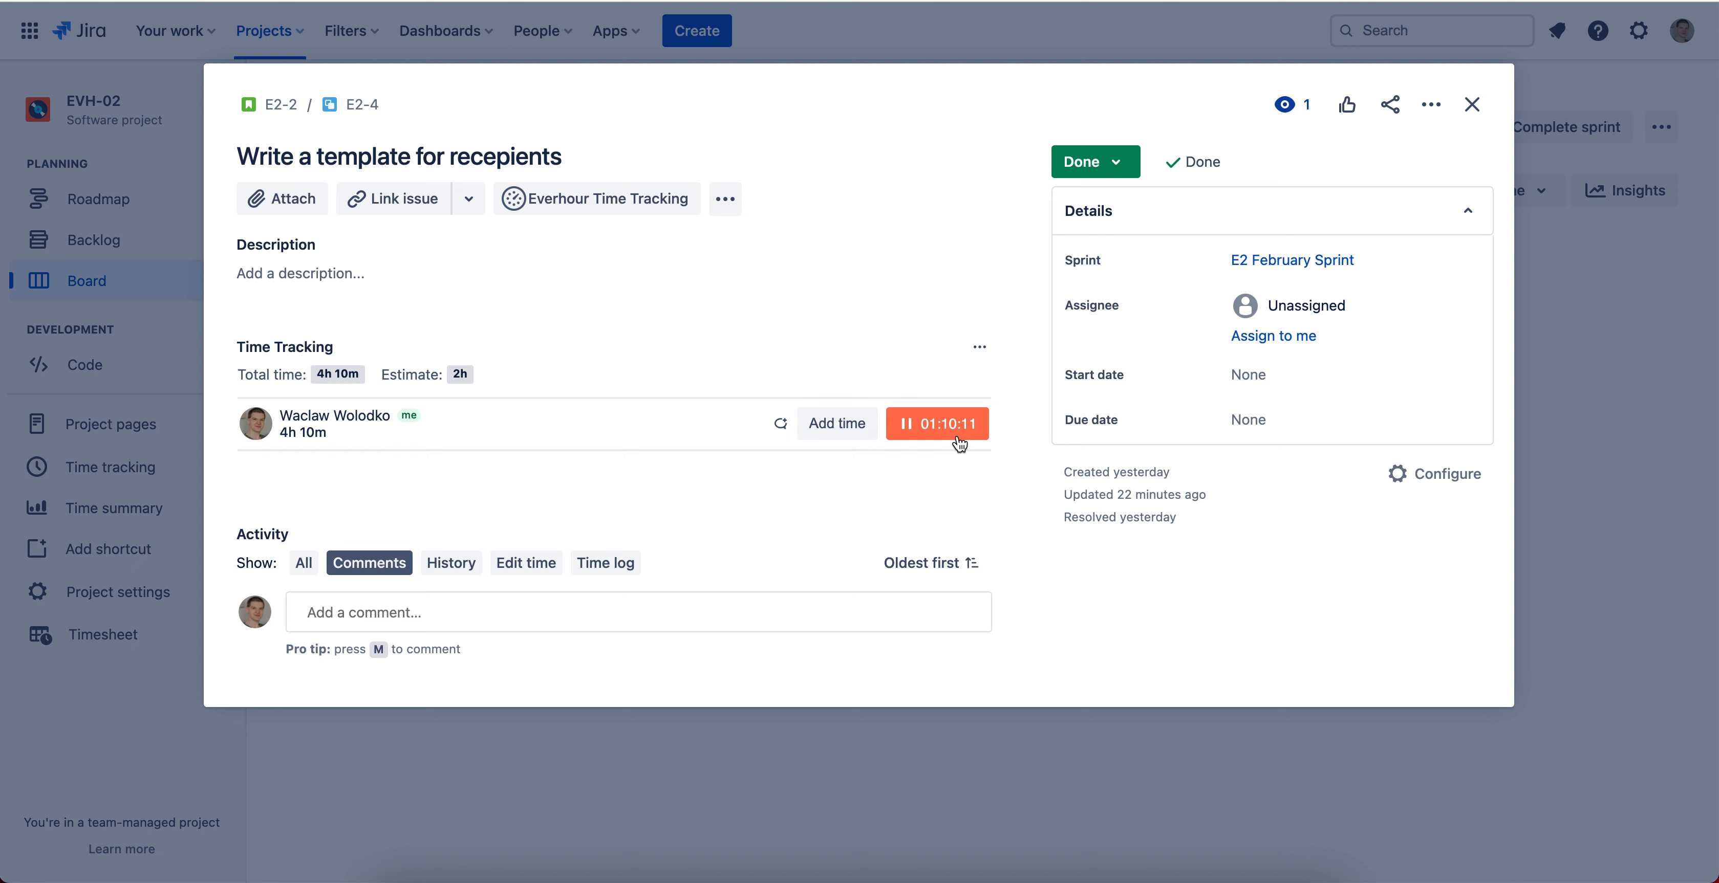
click(948, 427)
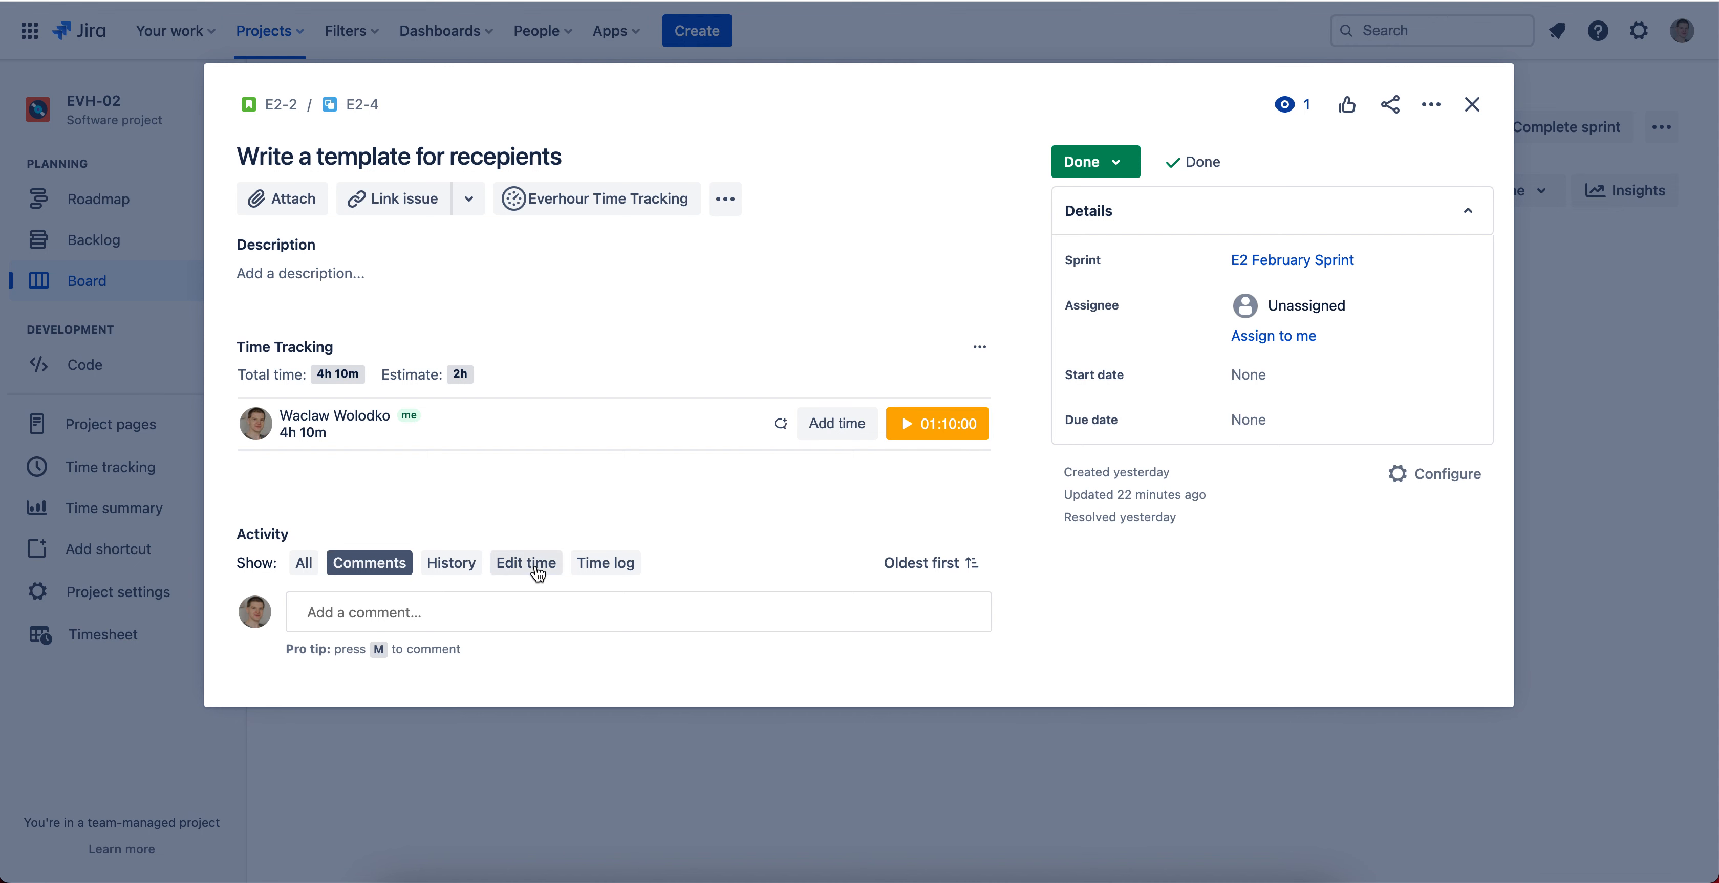
Set Tuesday's logged time to 25m in the Feb 6 - Feb 12 week of the issue's time entries
click(538, 571)
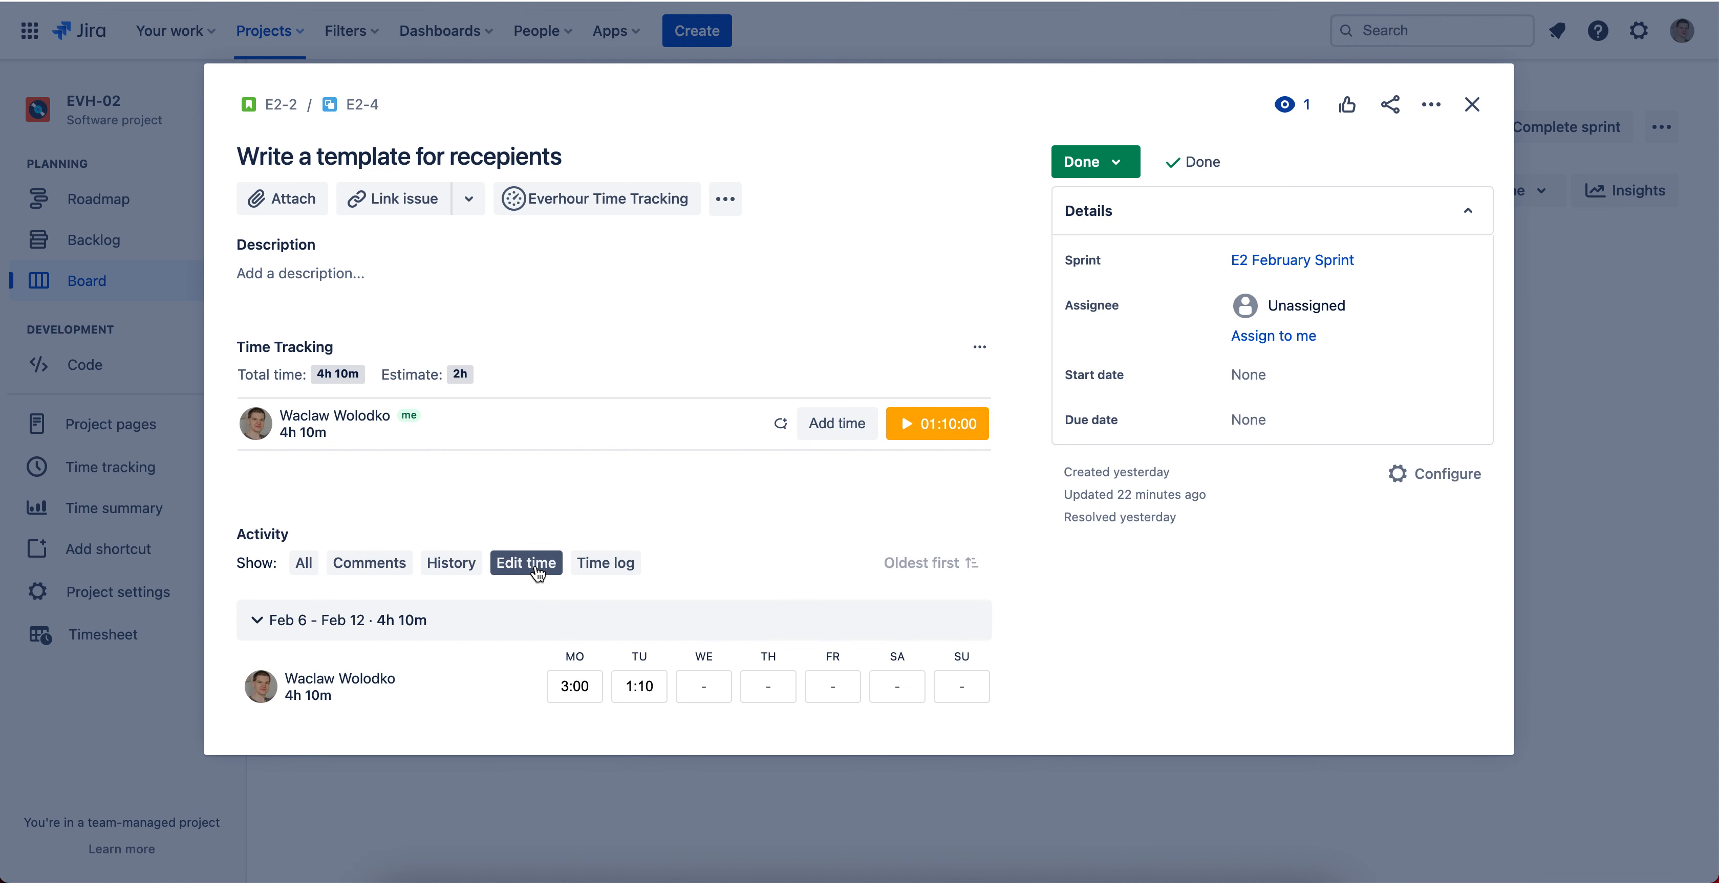
click(639, 681)
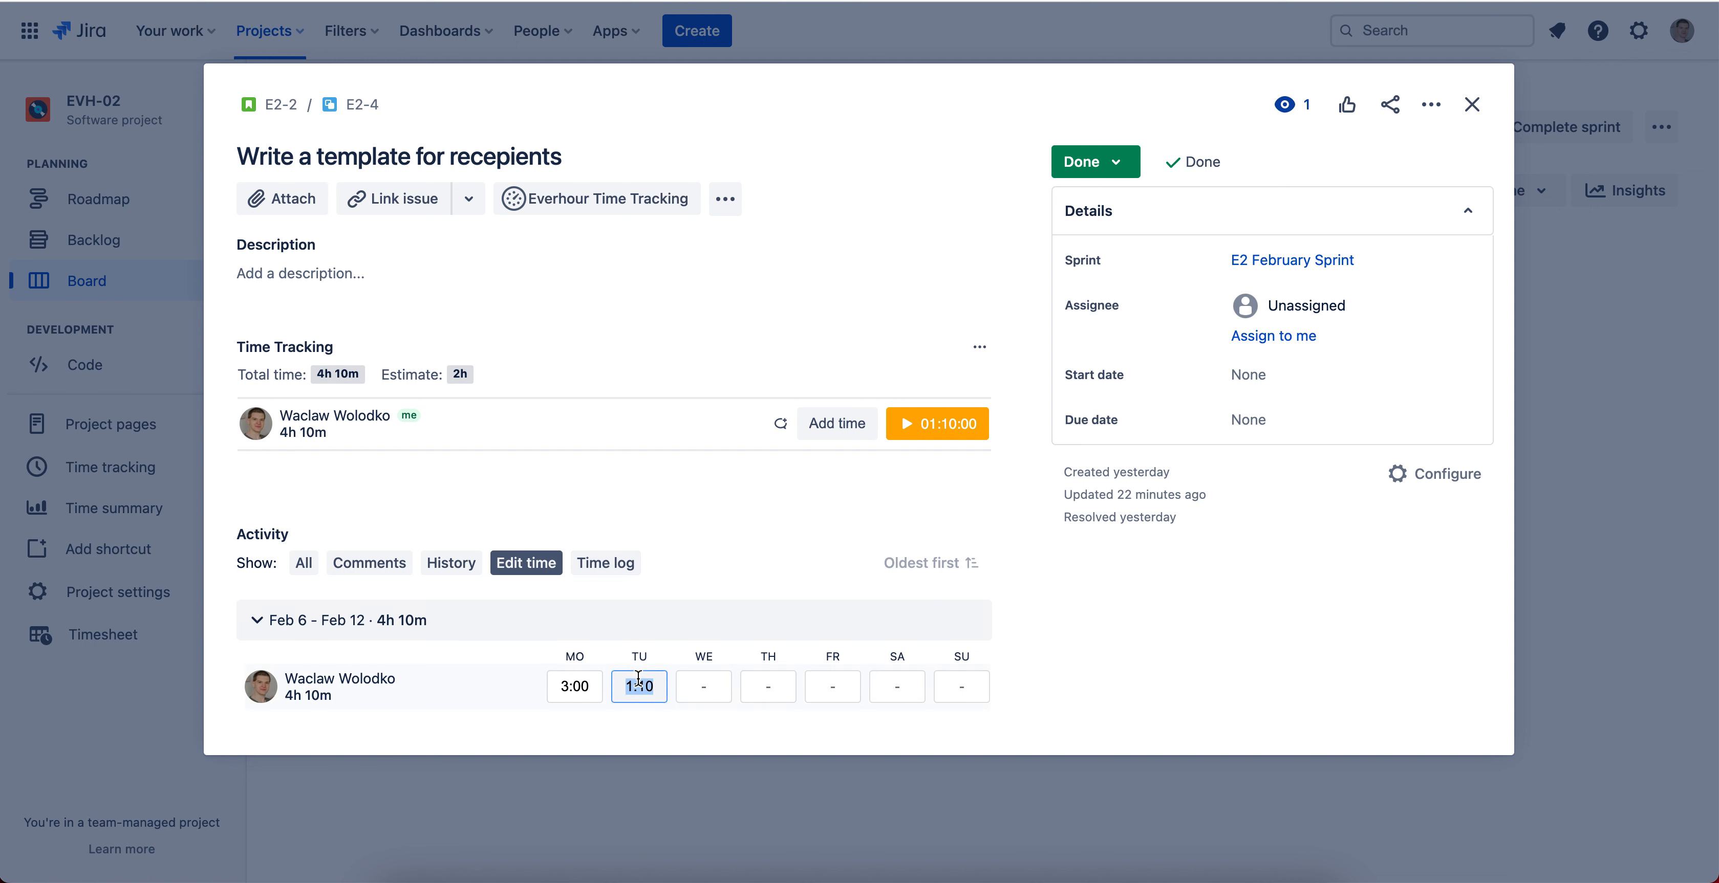
text(25m)
key(Return)
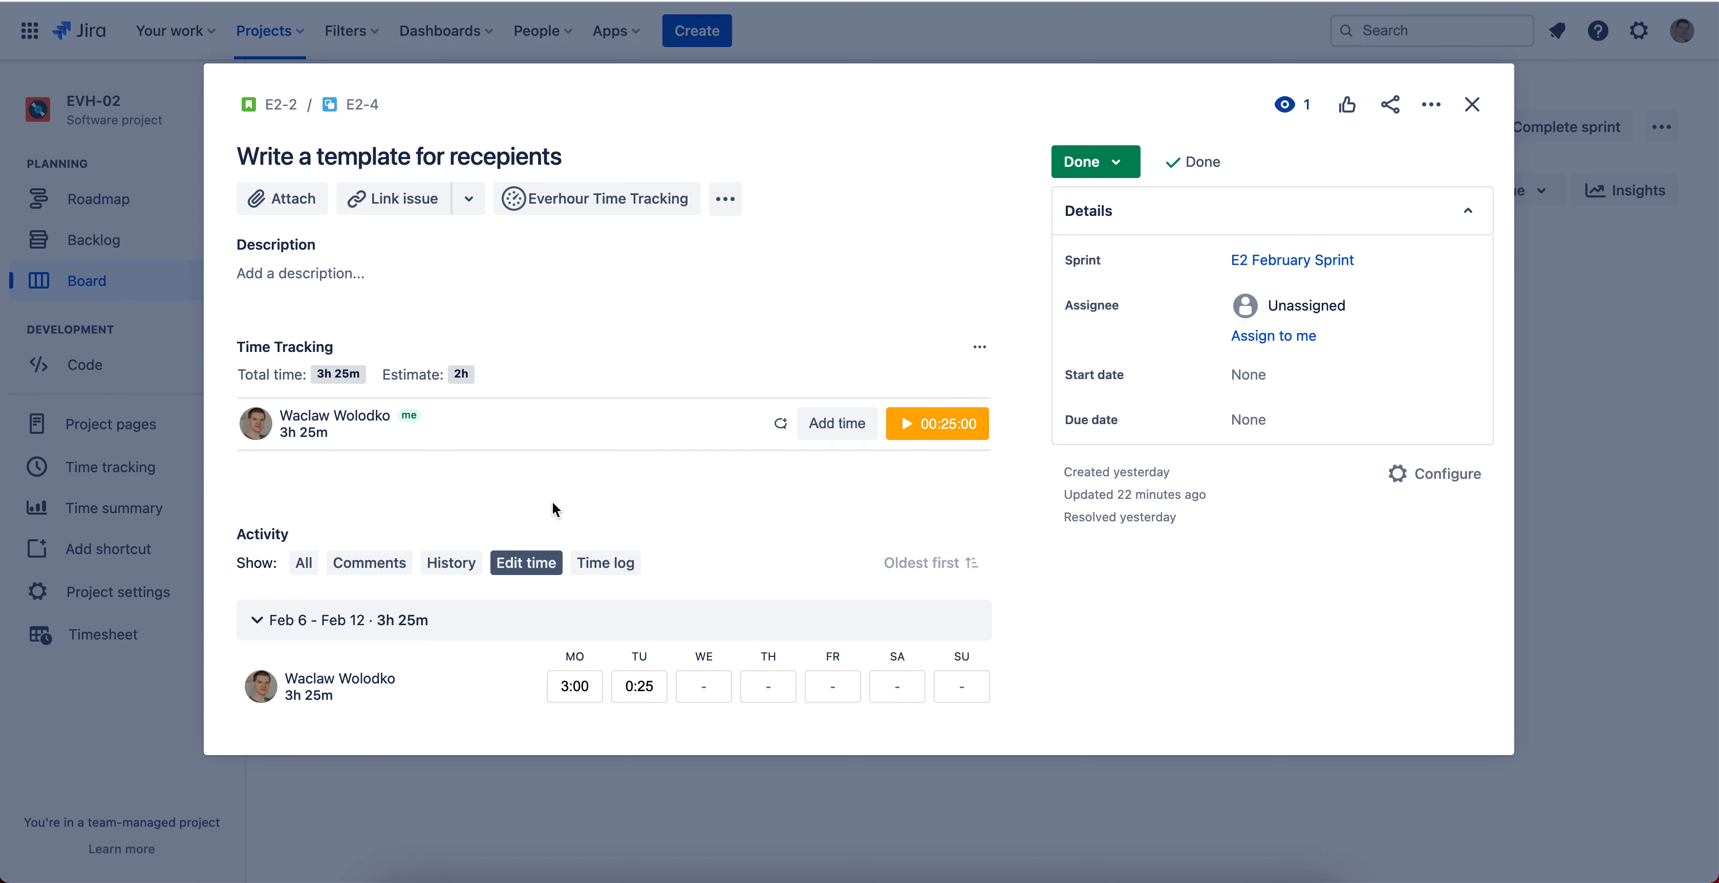
Set the time estimate of "Write a template for recepients" to 5h and close the issue
click(460, 375)
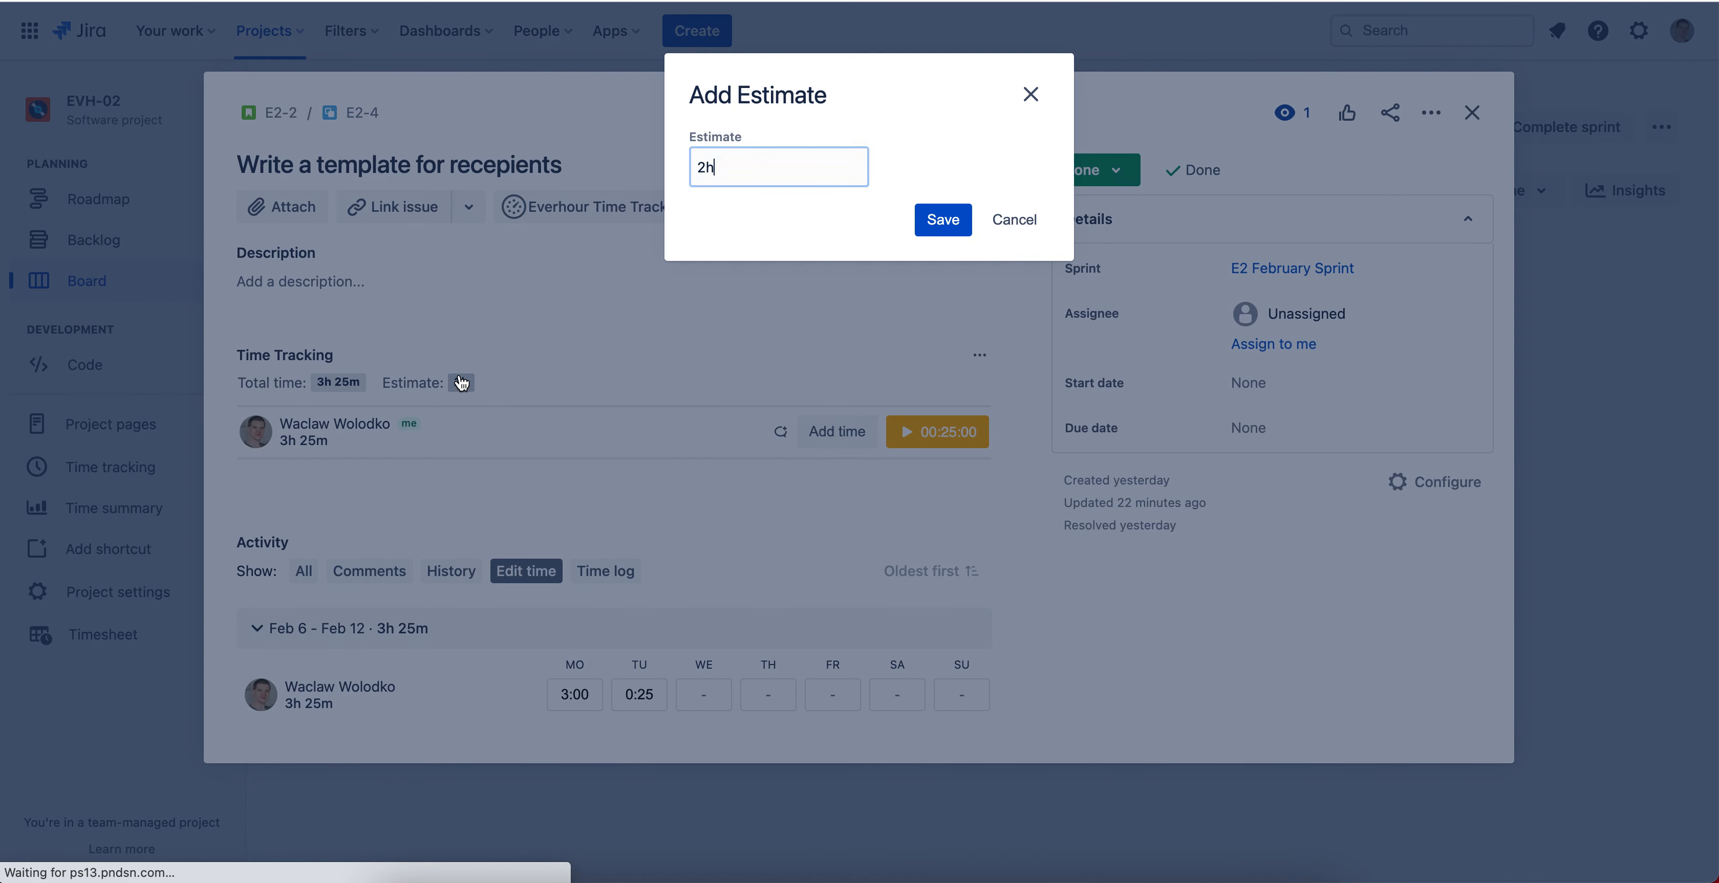
double_click(762, 167)
text(5h)
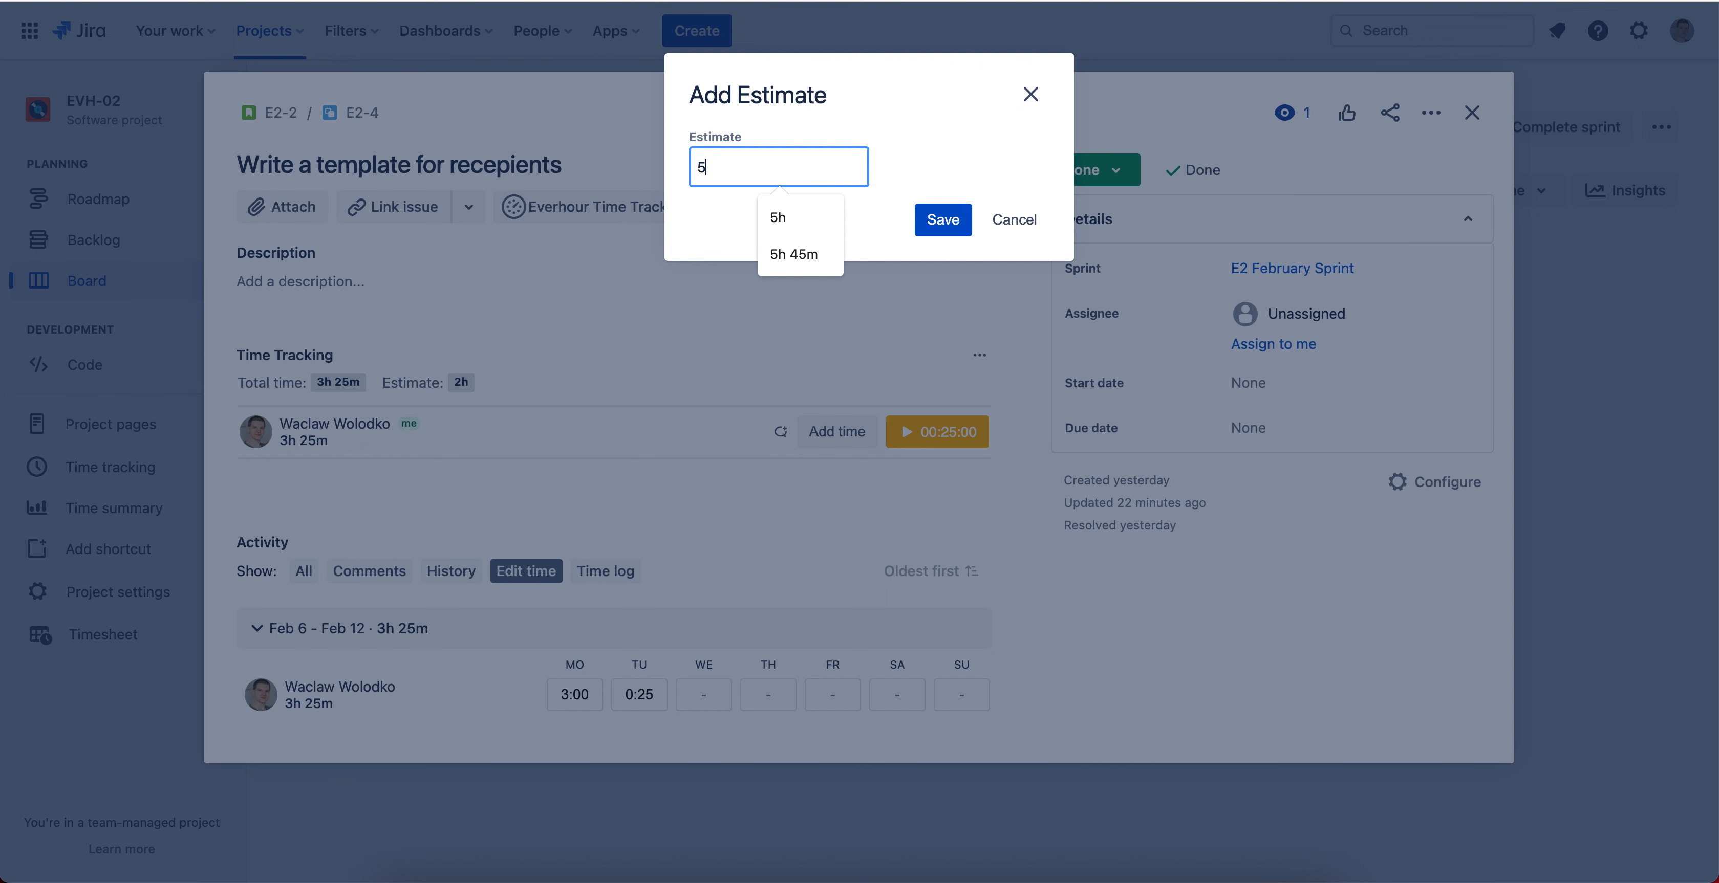
click(928, 220)
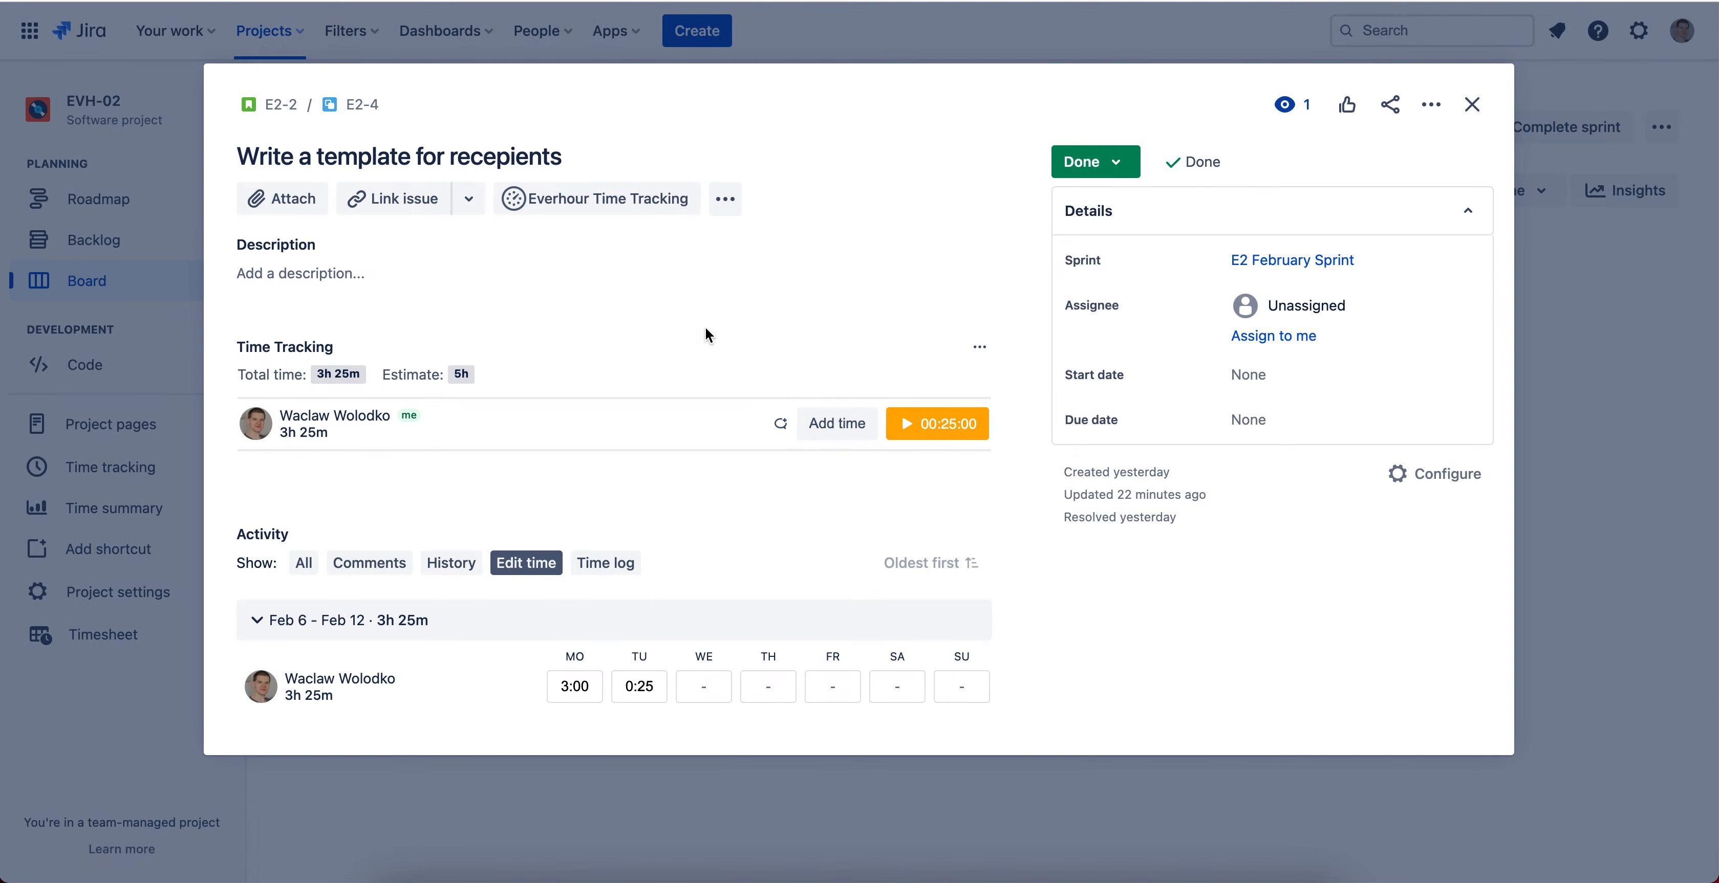
click(1473, 107)
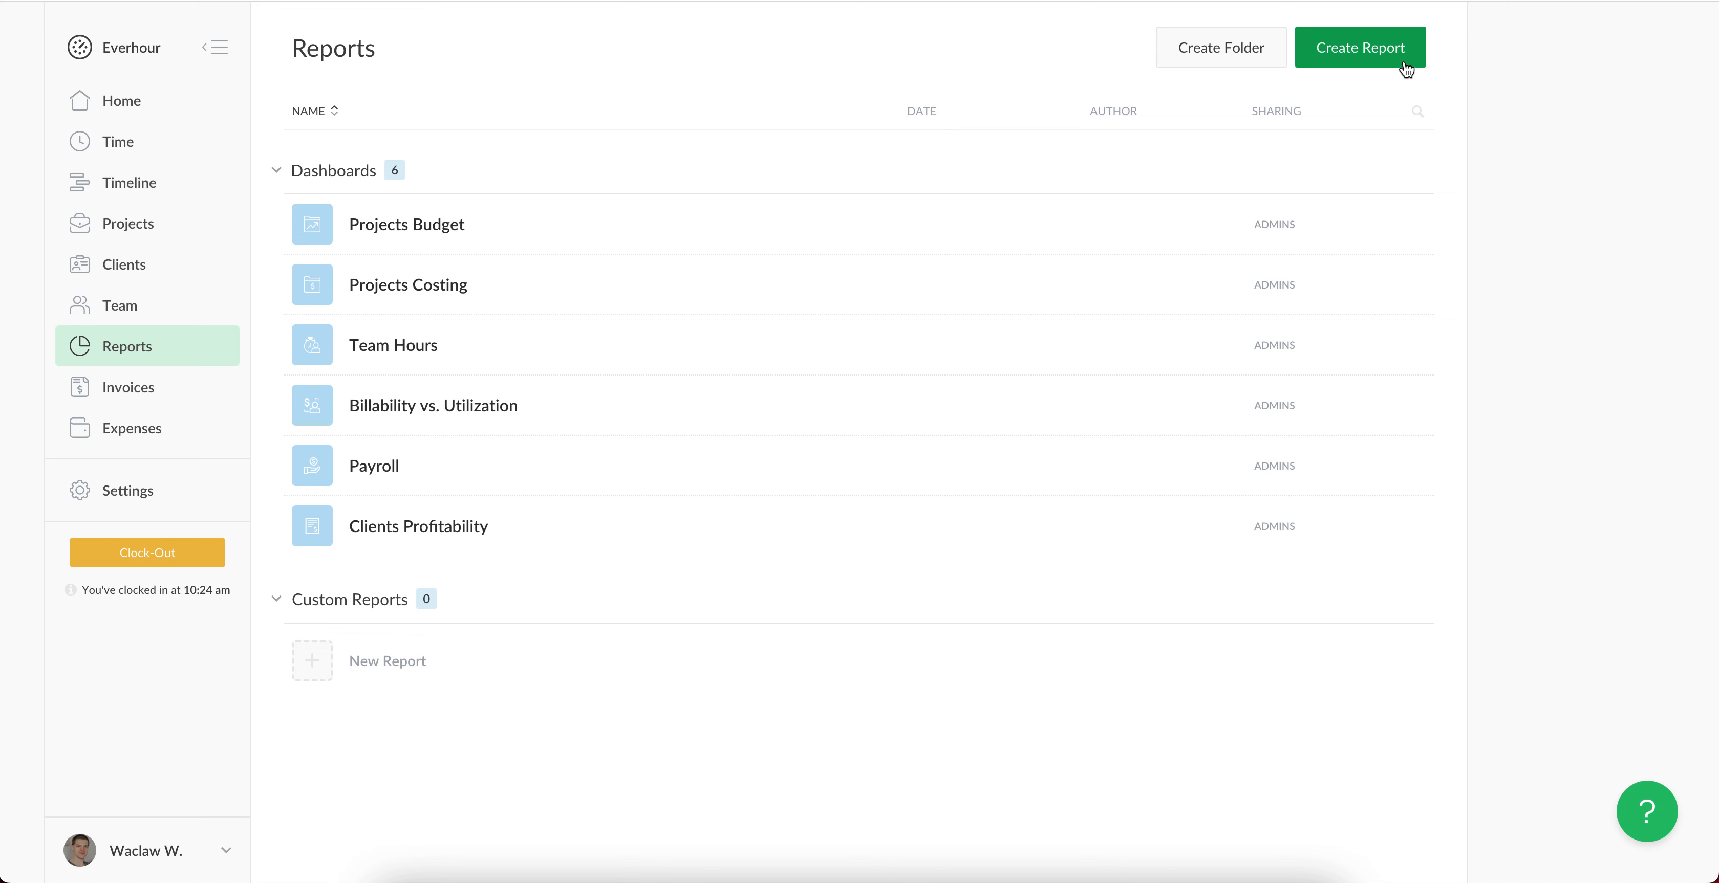
Start a new custom report and add Project as its first column, ahead of Member
click(1365, 60)
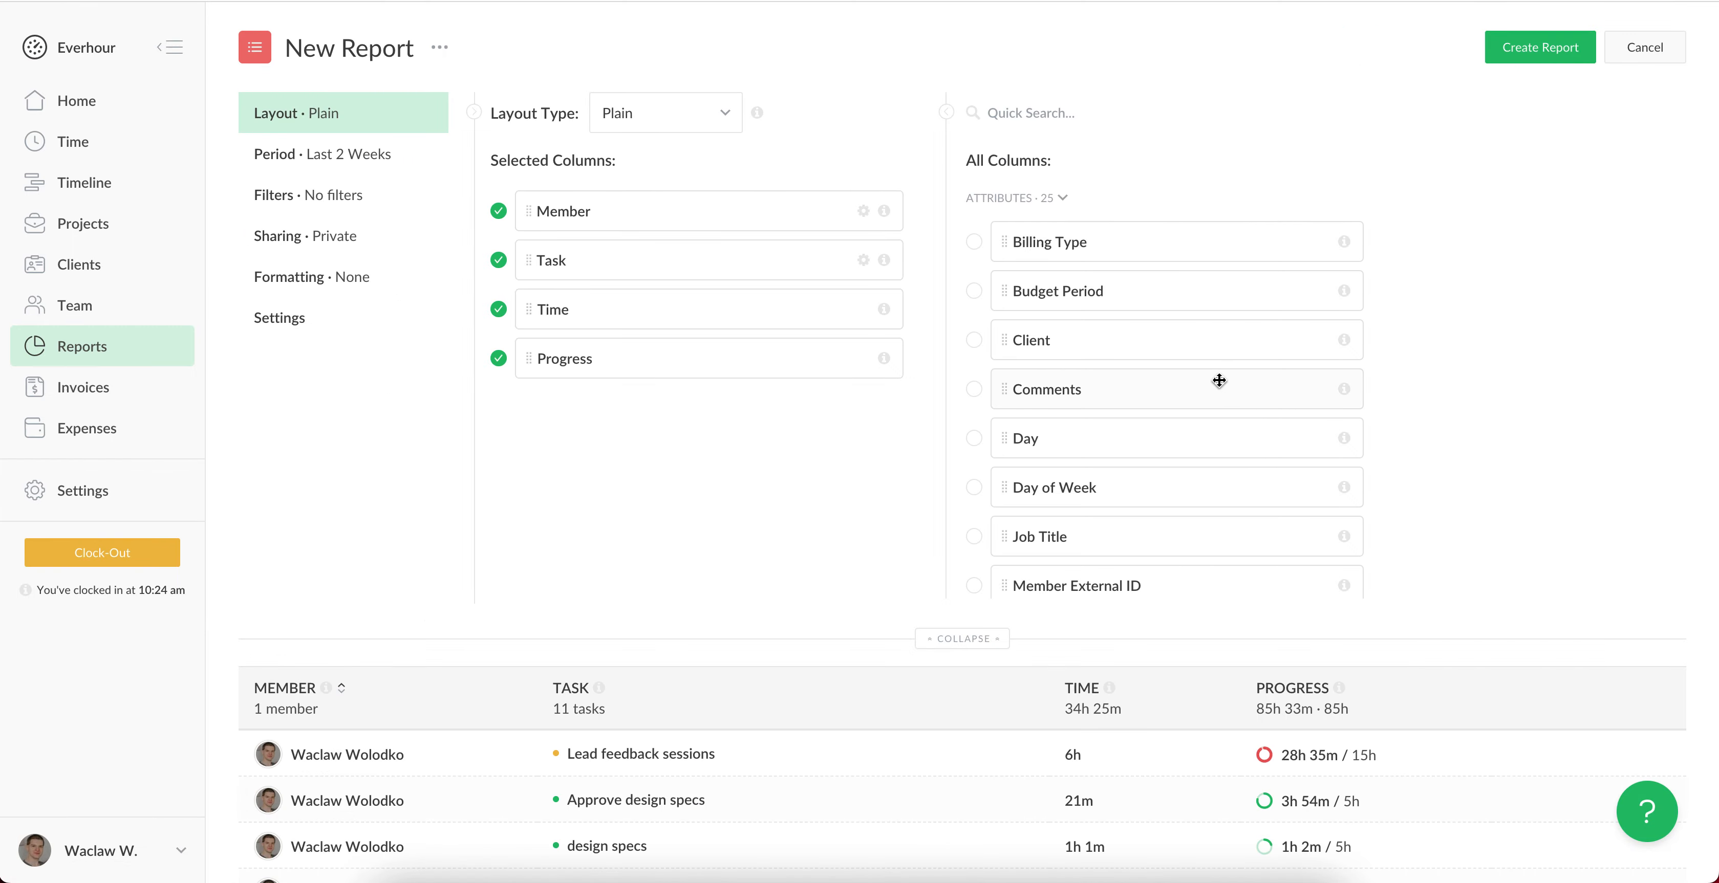
scroll(1201, 400, down, 4)
scroll(1200, 409, down, 5)
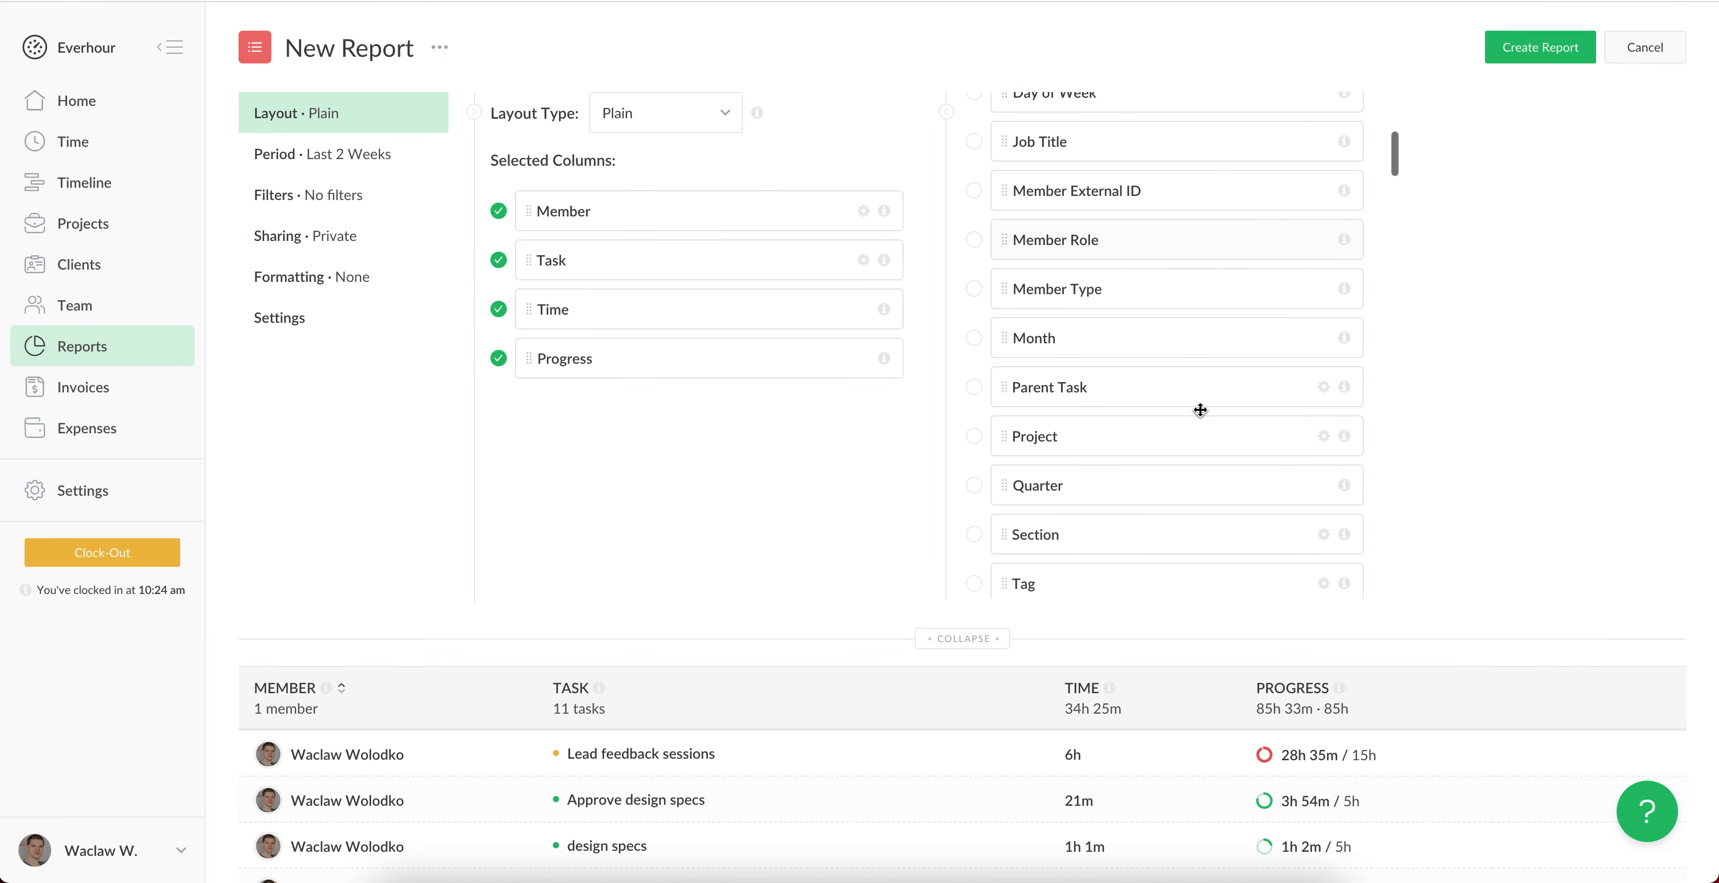
scroll(1200, 410, down, 1)
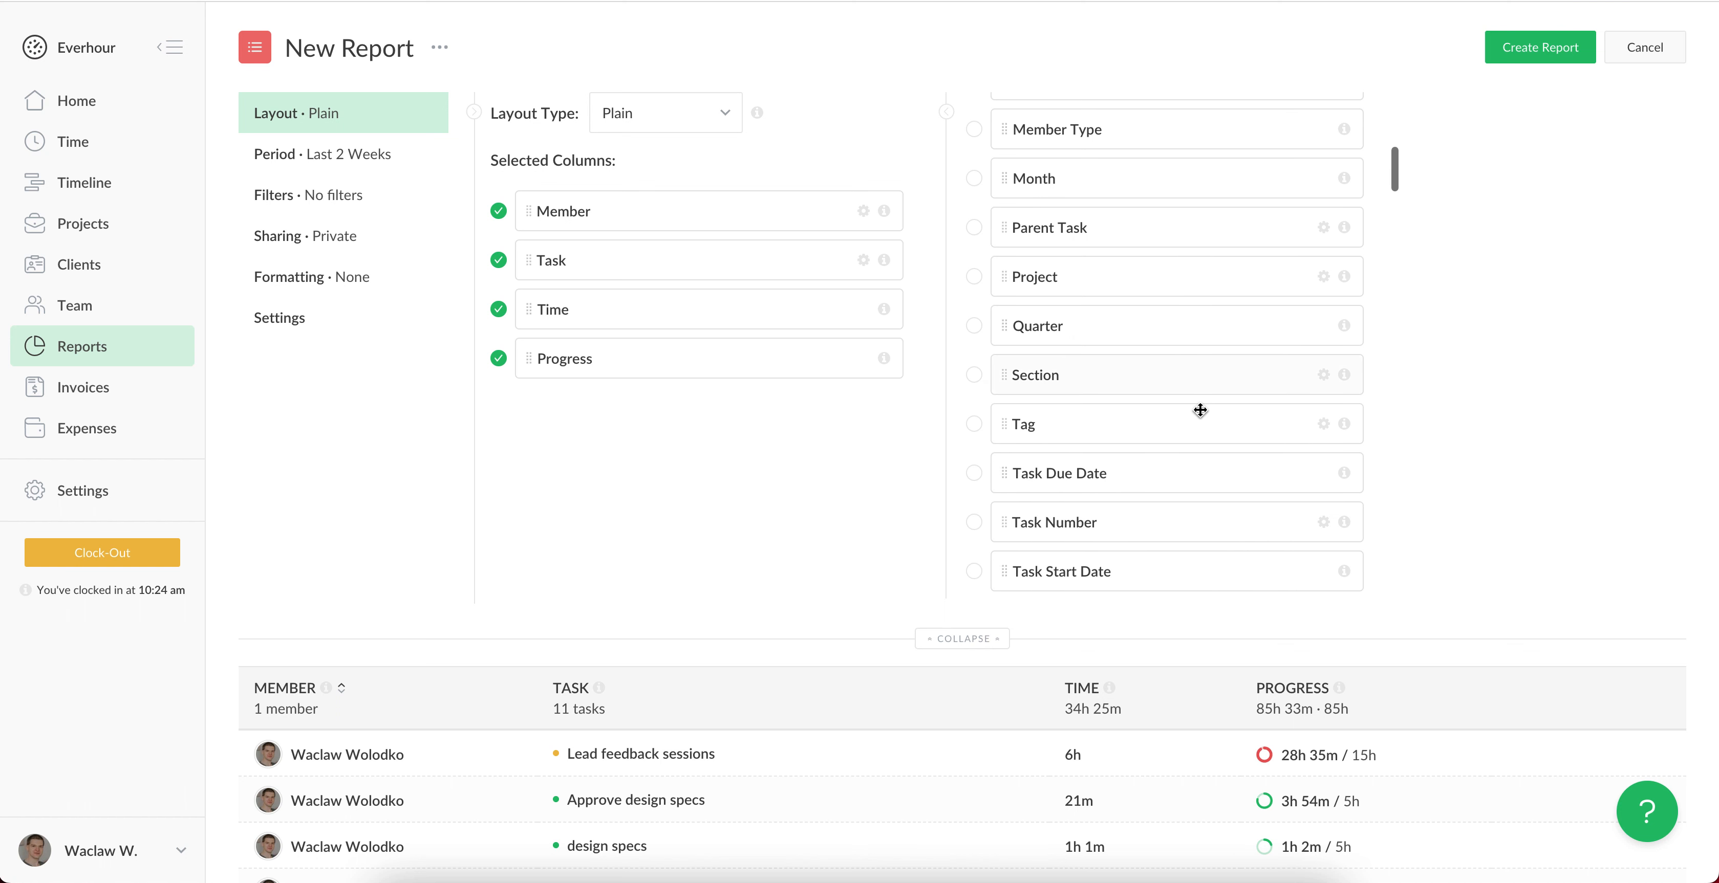
click(972, 311)
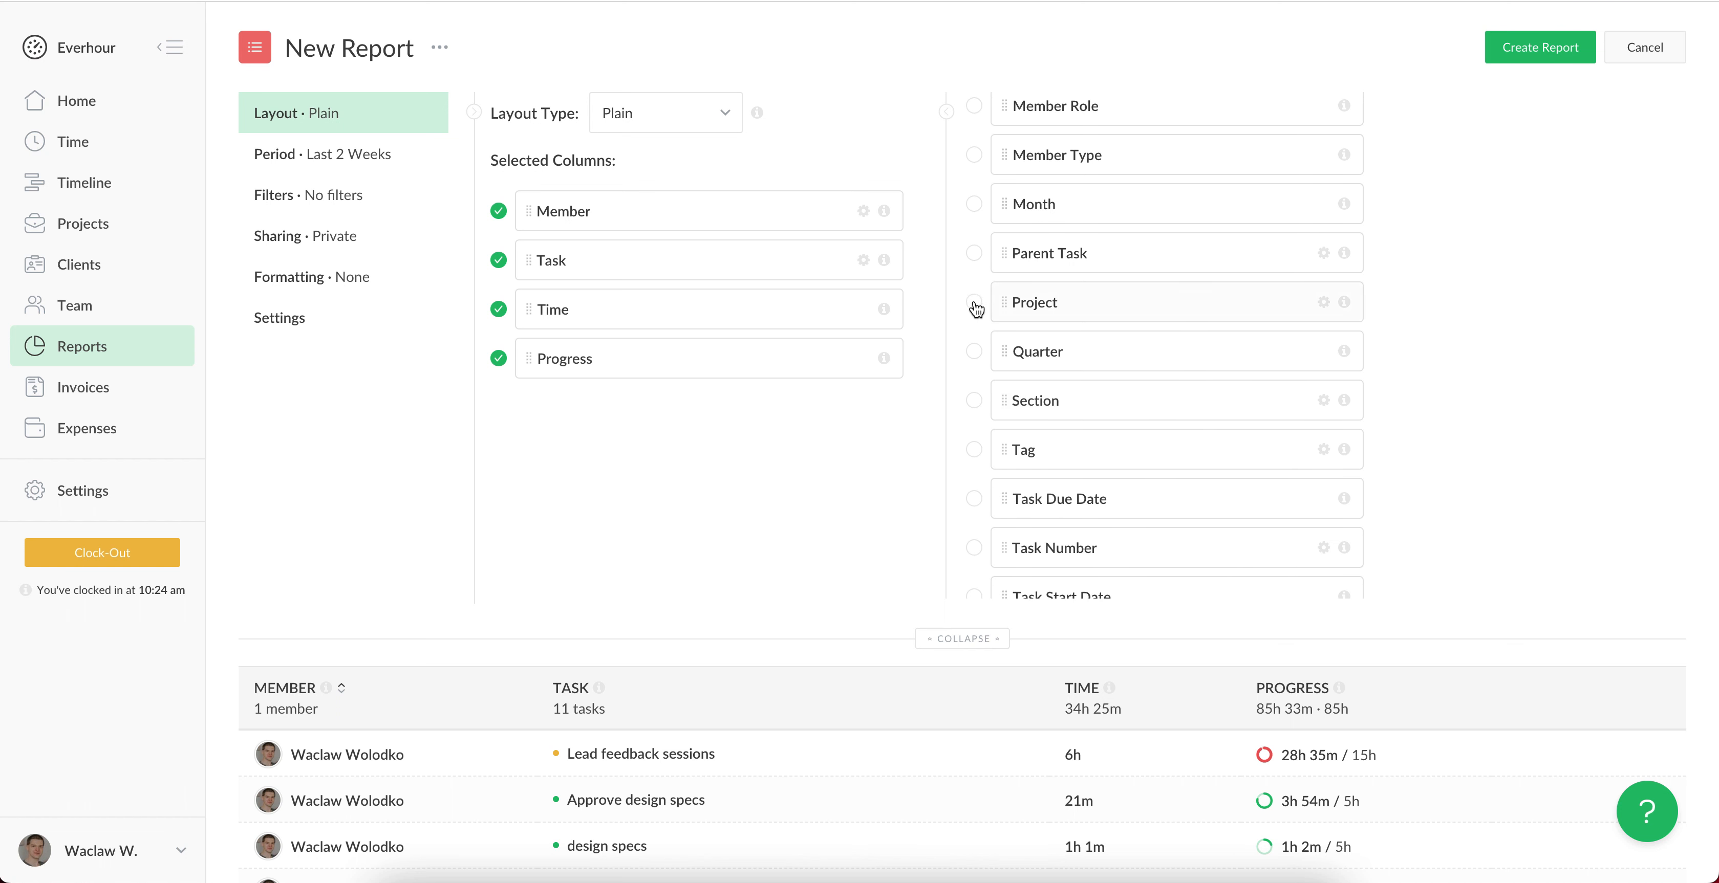
drag(644, 411, 644, 200)
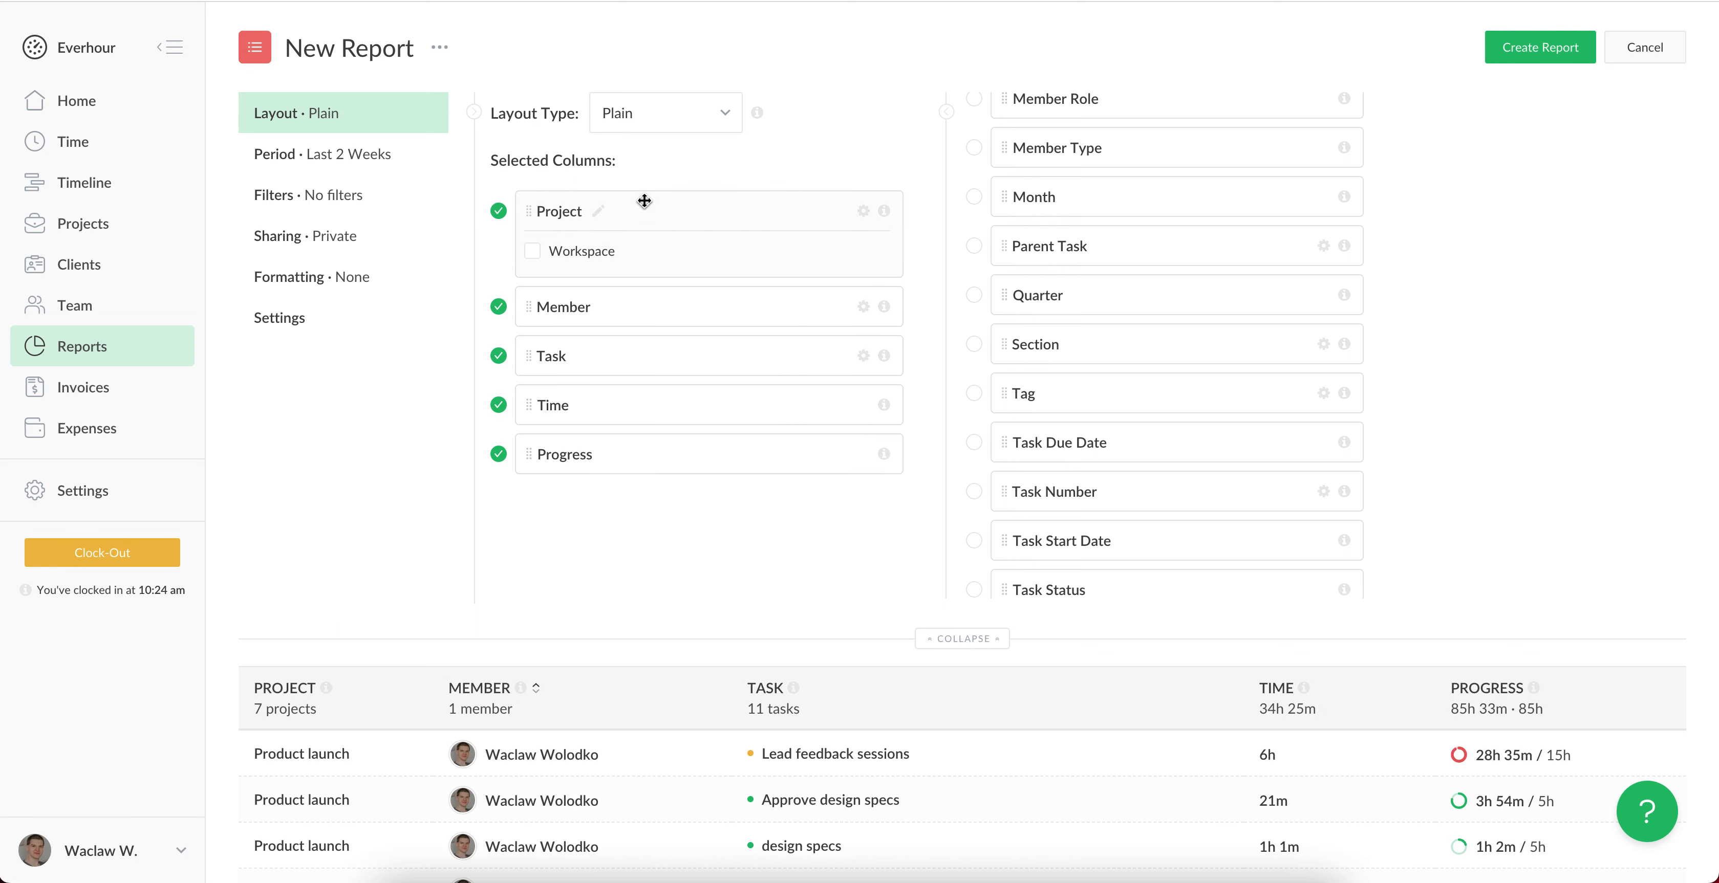
Change the report layout to With Subgroups, grouped by Project, and remove the Progress column
click(674, 111)
click(707, 206)
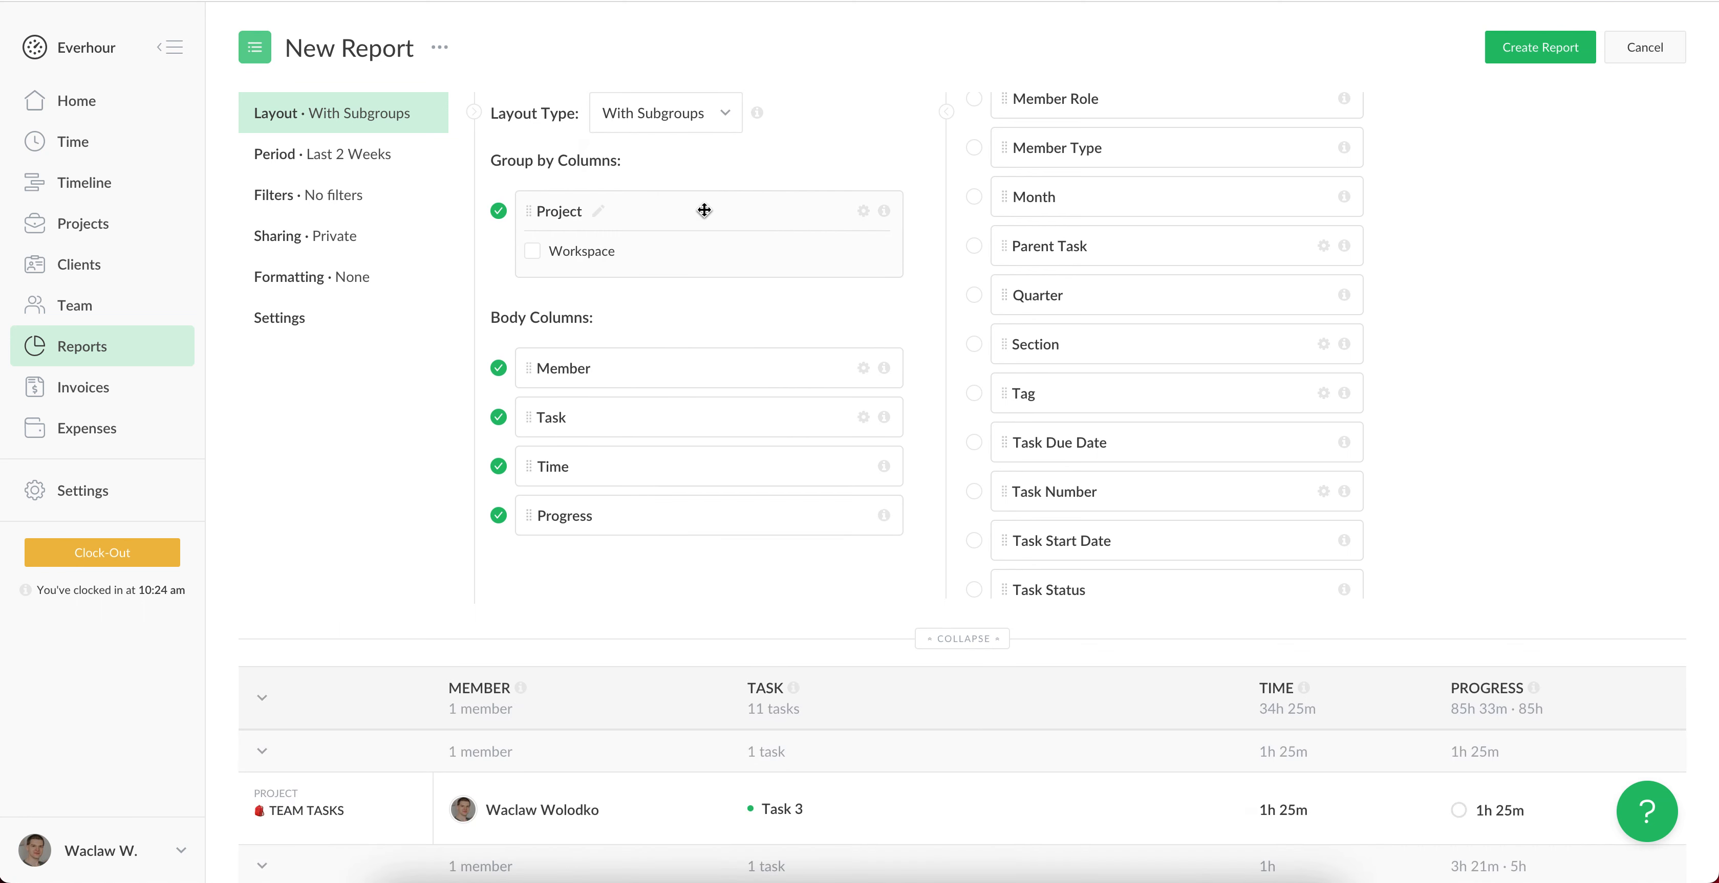
click(499, 516)
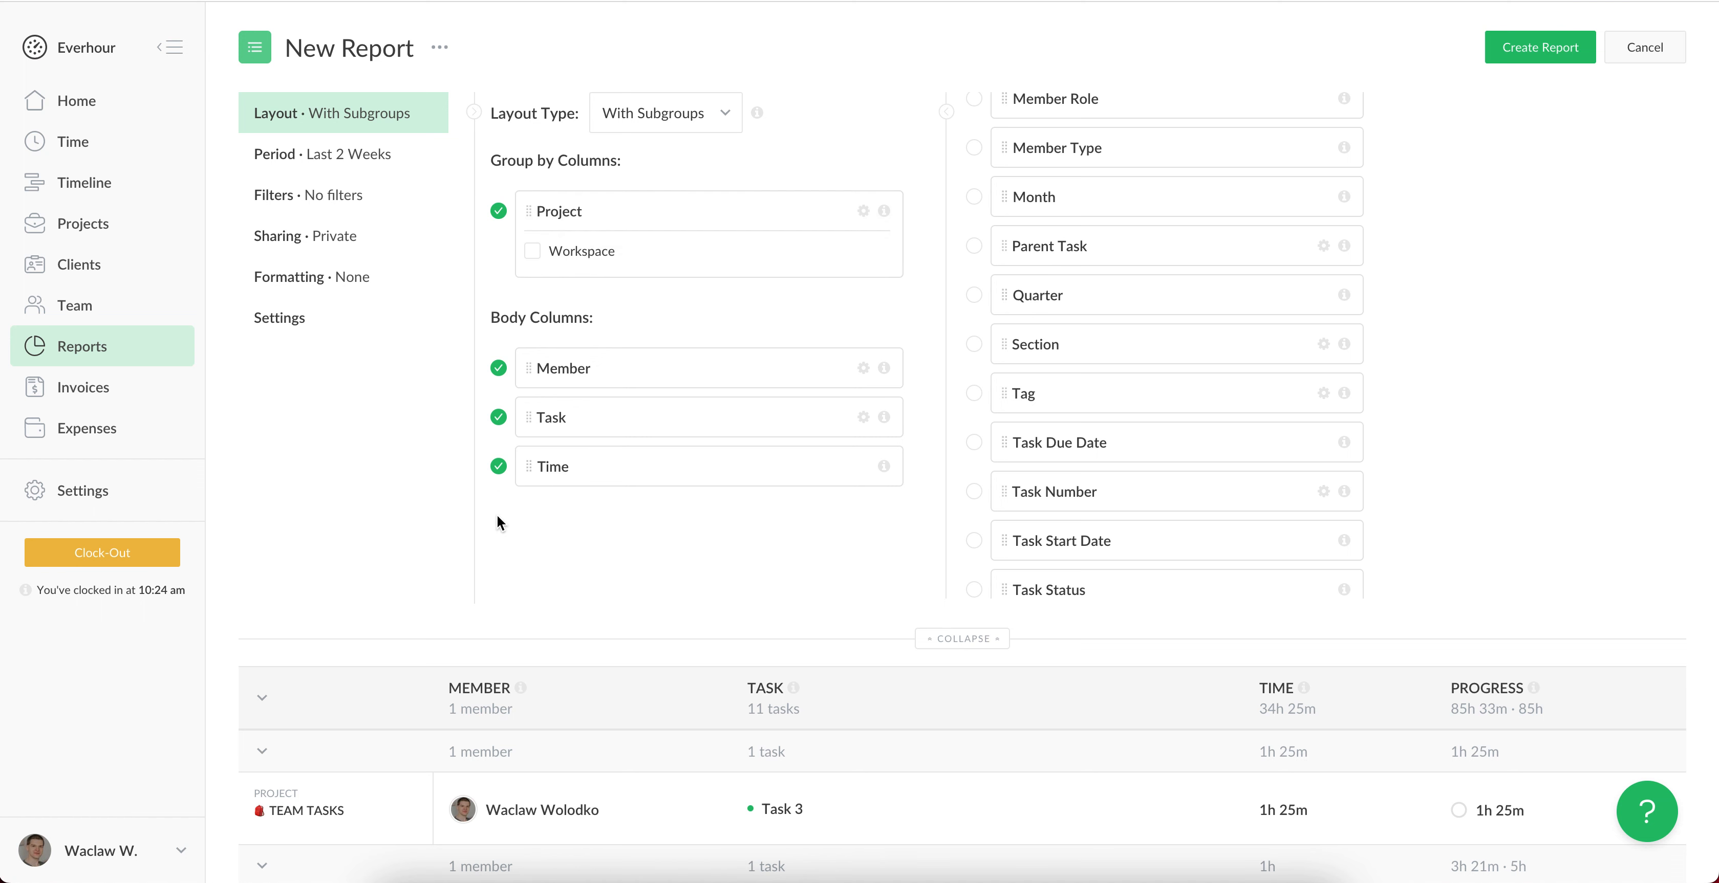
Find the estimate metrics and add the Estimate and Estimate Remains columns to the report body
scroll(1052, 260, up, 6)
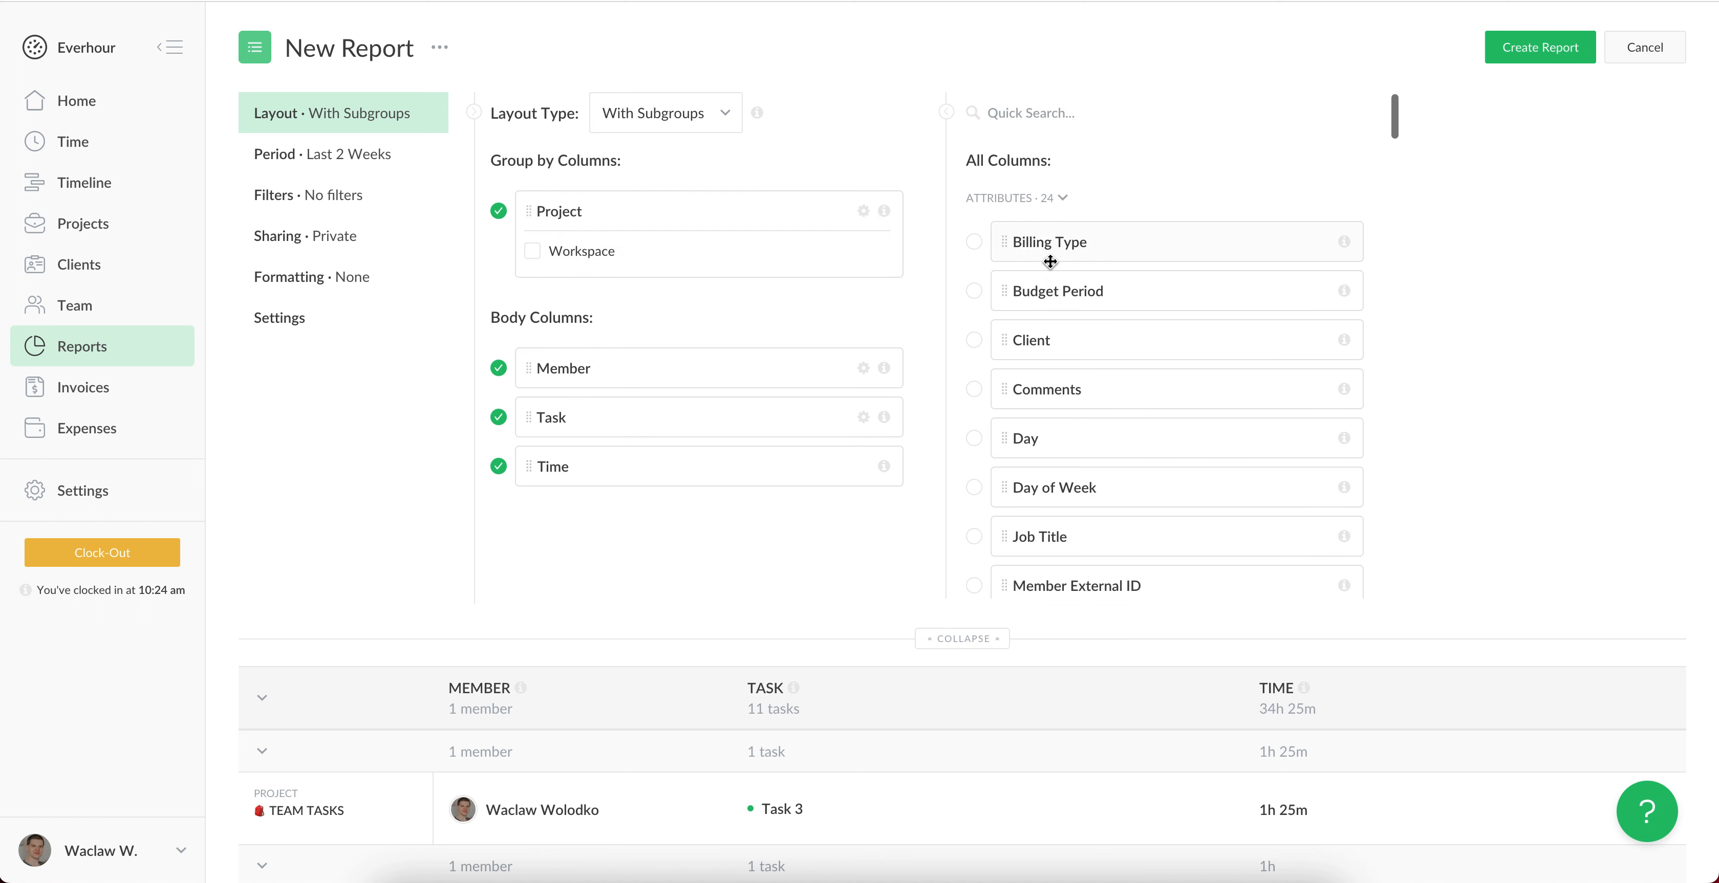
click(1025, 96)
text(estimate)
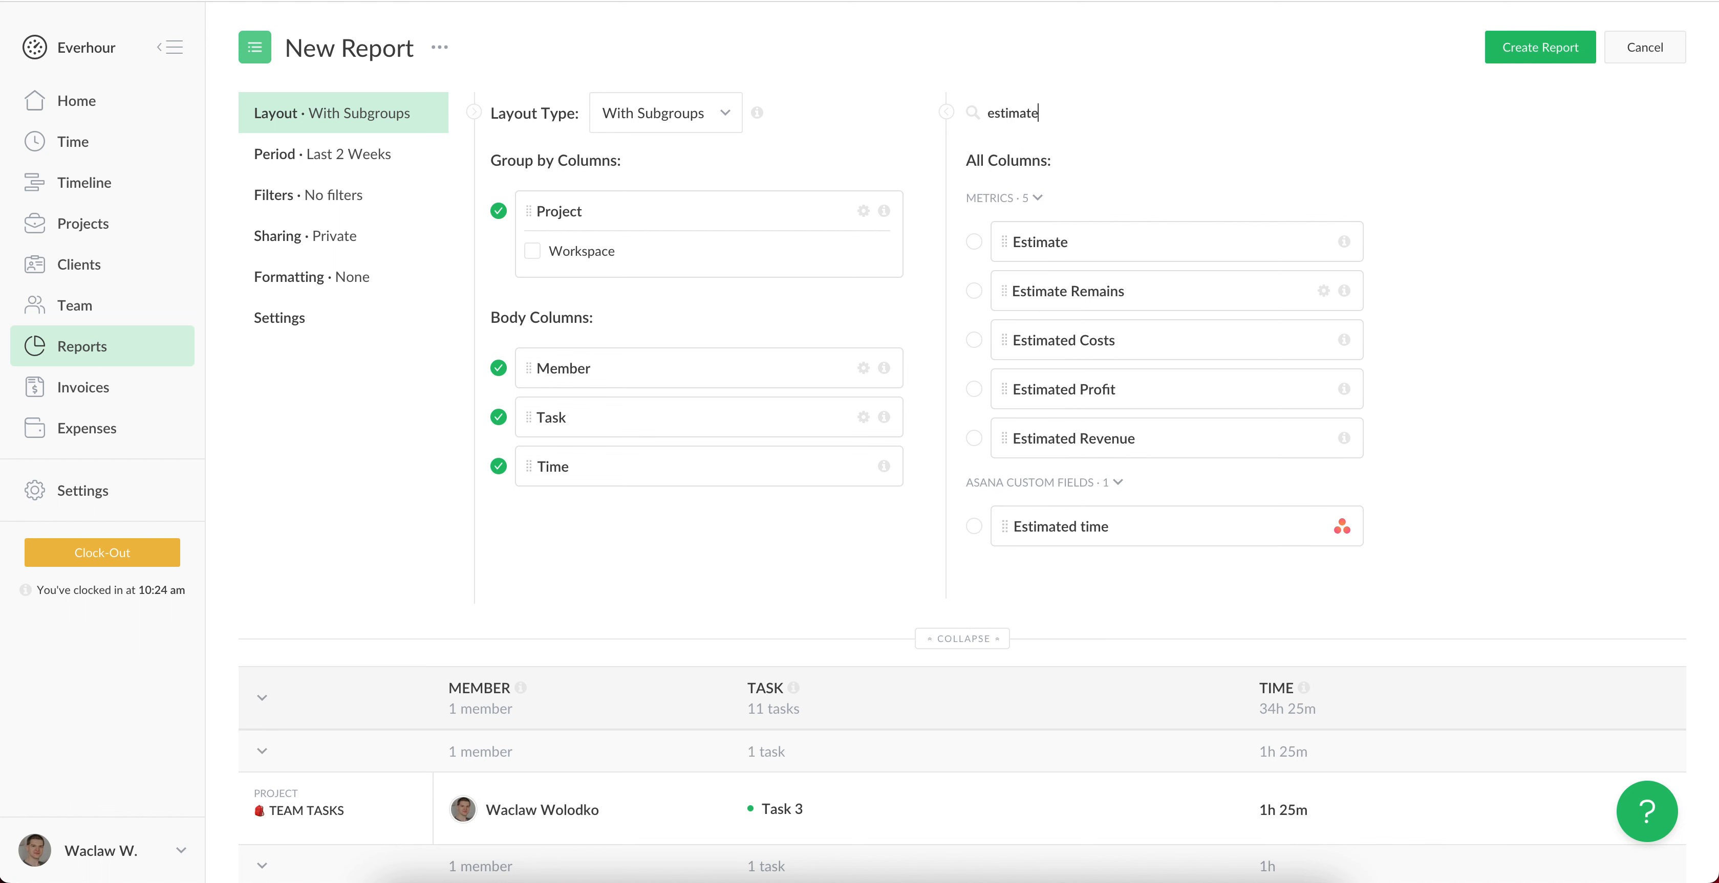
click(973, 243)
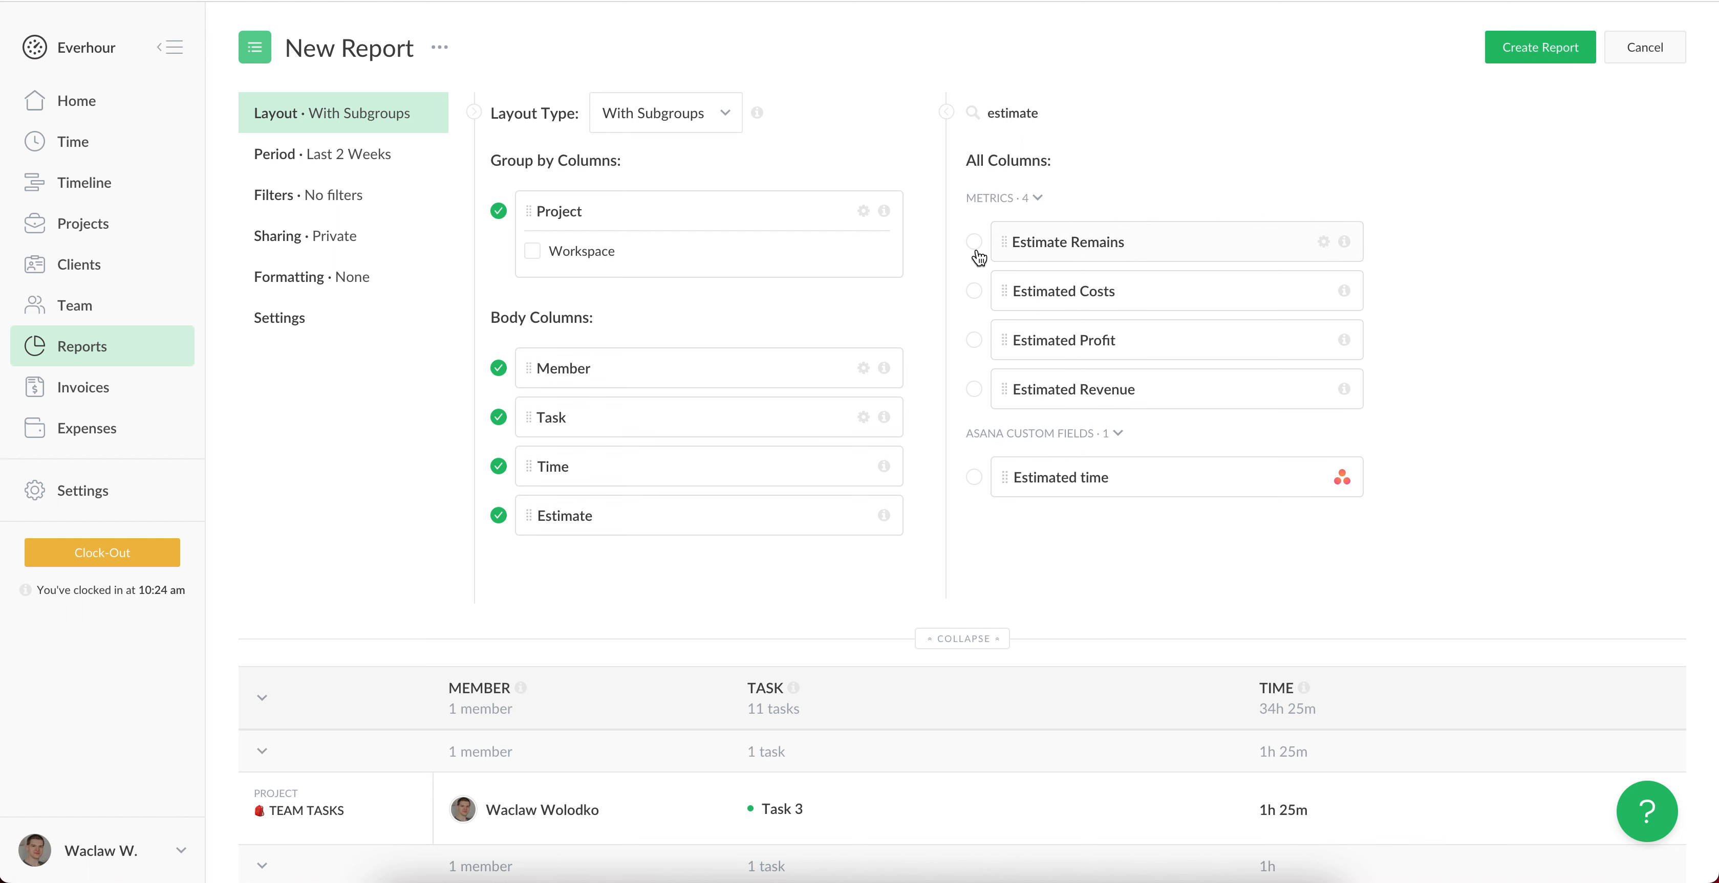
click(974, 243)
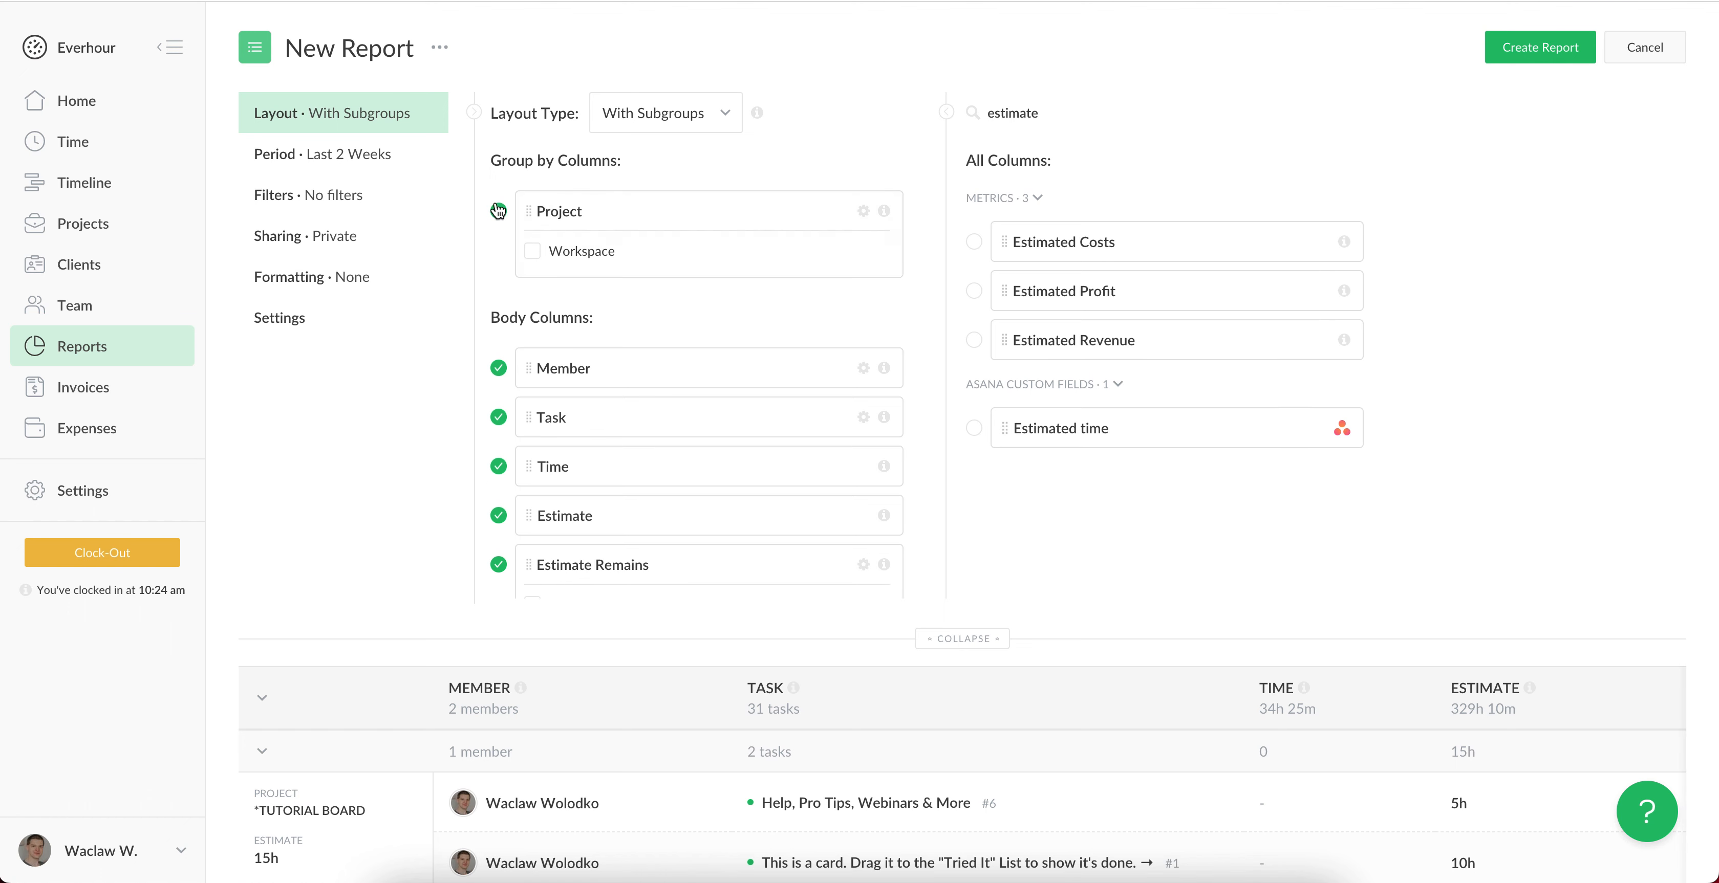
Set the report's date range to This Week and return to its layout settings
click(372, 160)
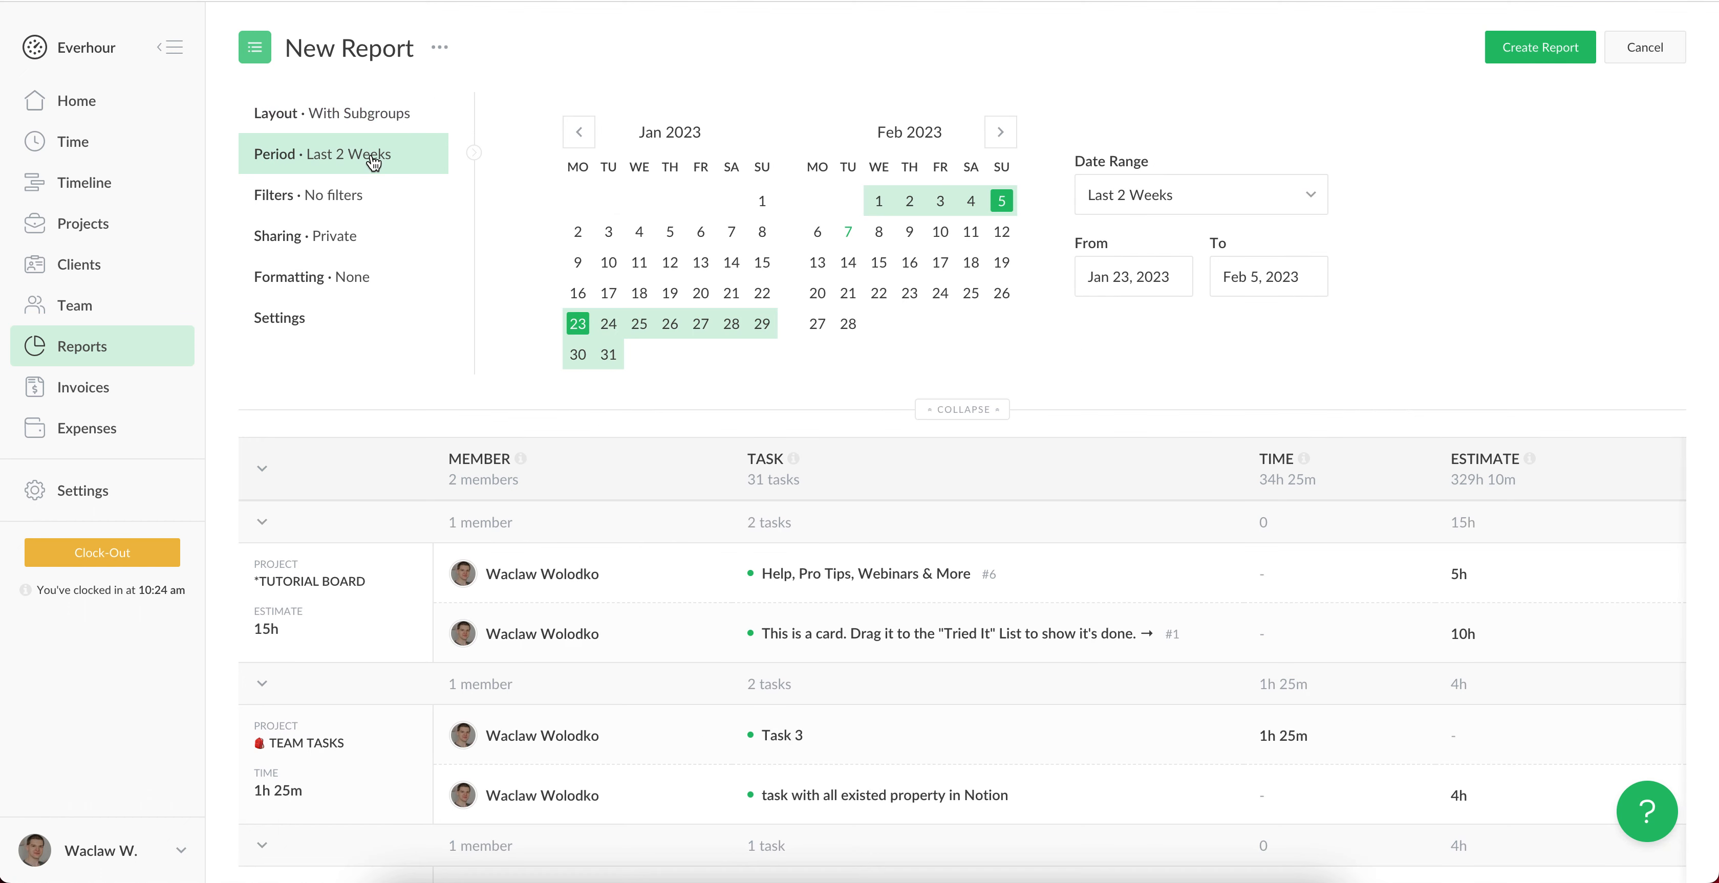
click(1144, 198)
click(1174, 327)
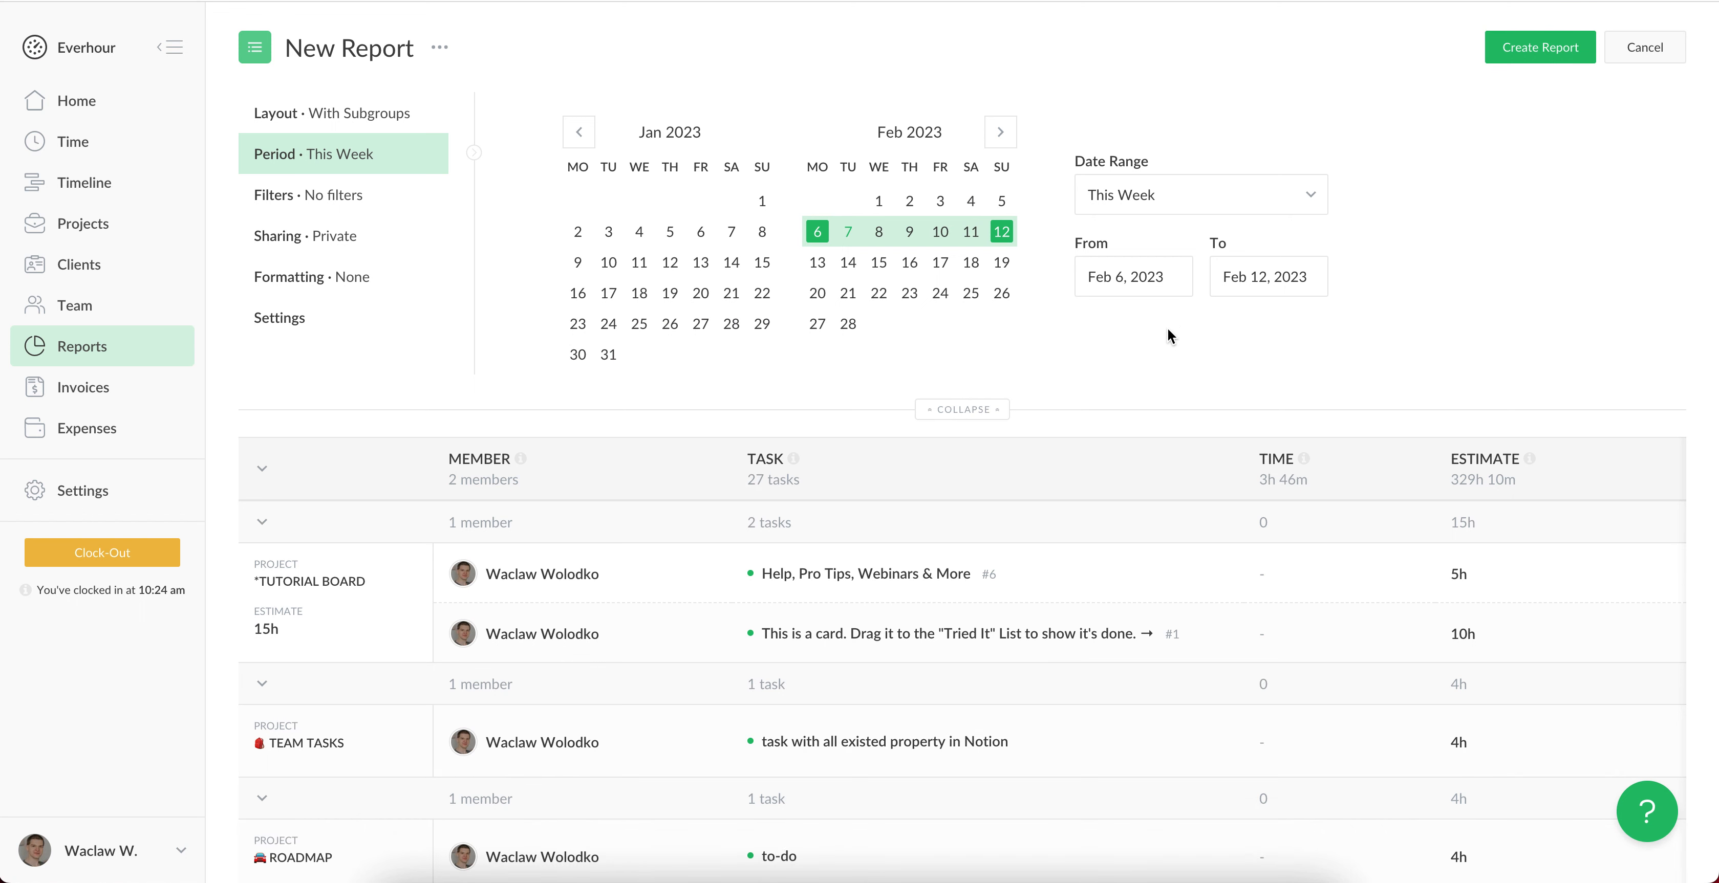
click(365, 121)
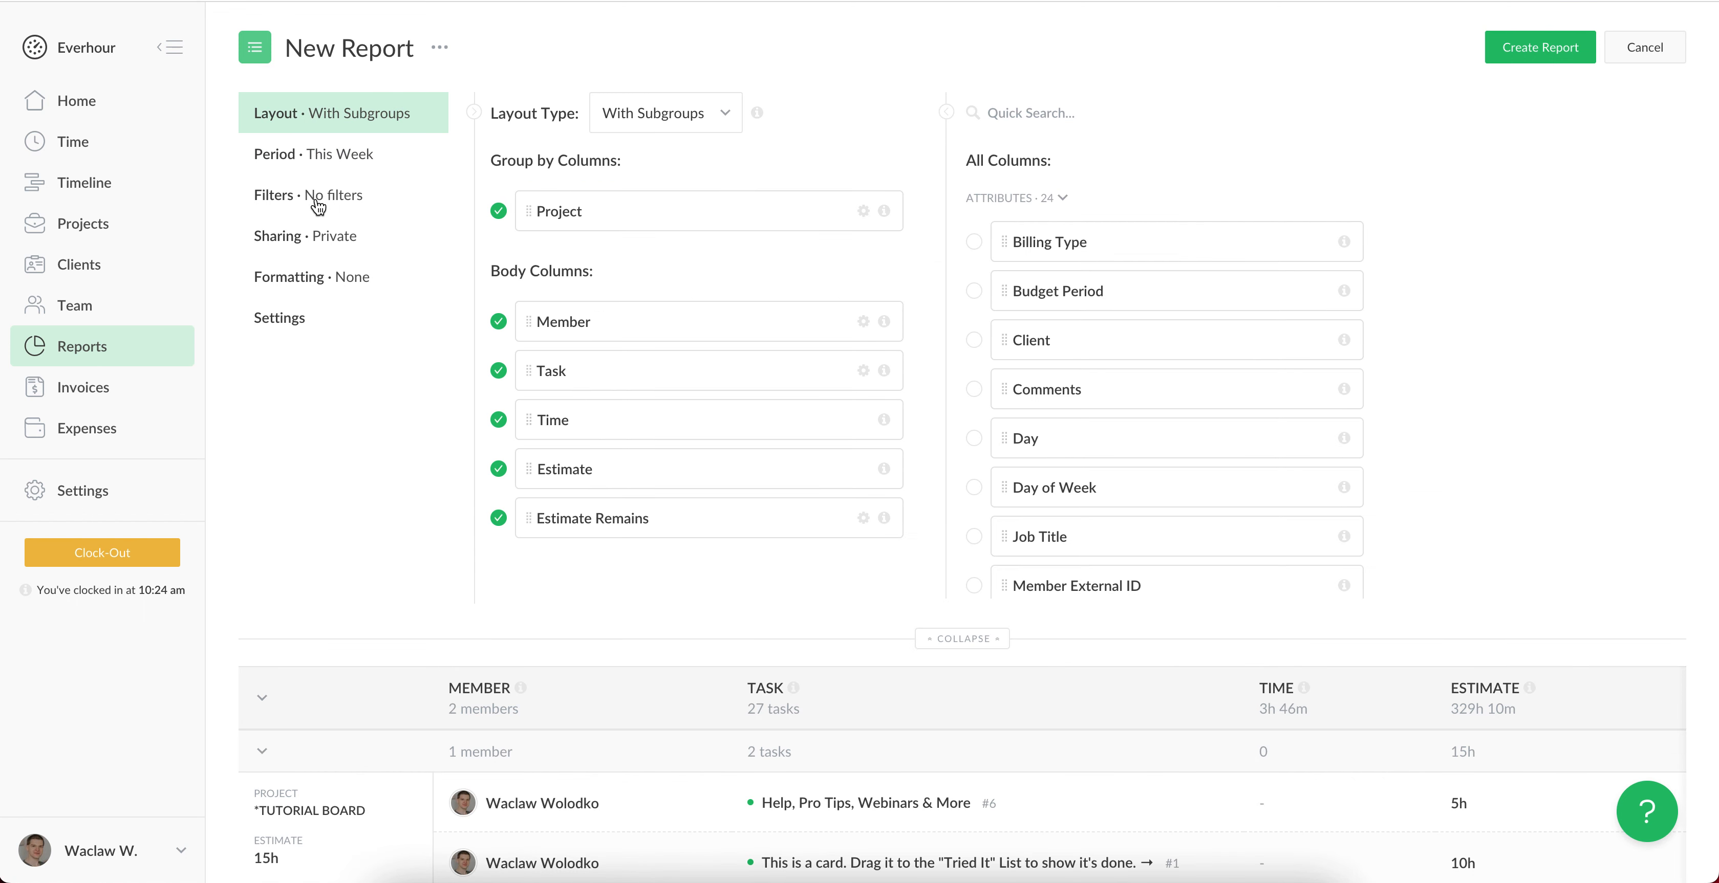
Filter the report to include only the Jira project E2 - EVH-02 and create the report
click(287, 202)
click(685, 236)
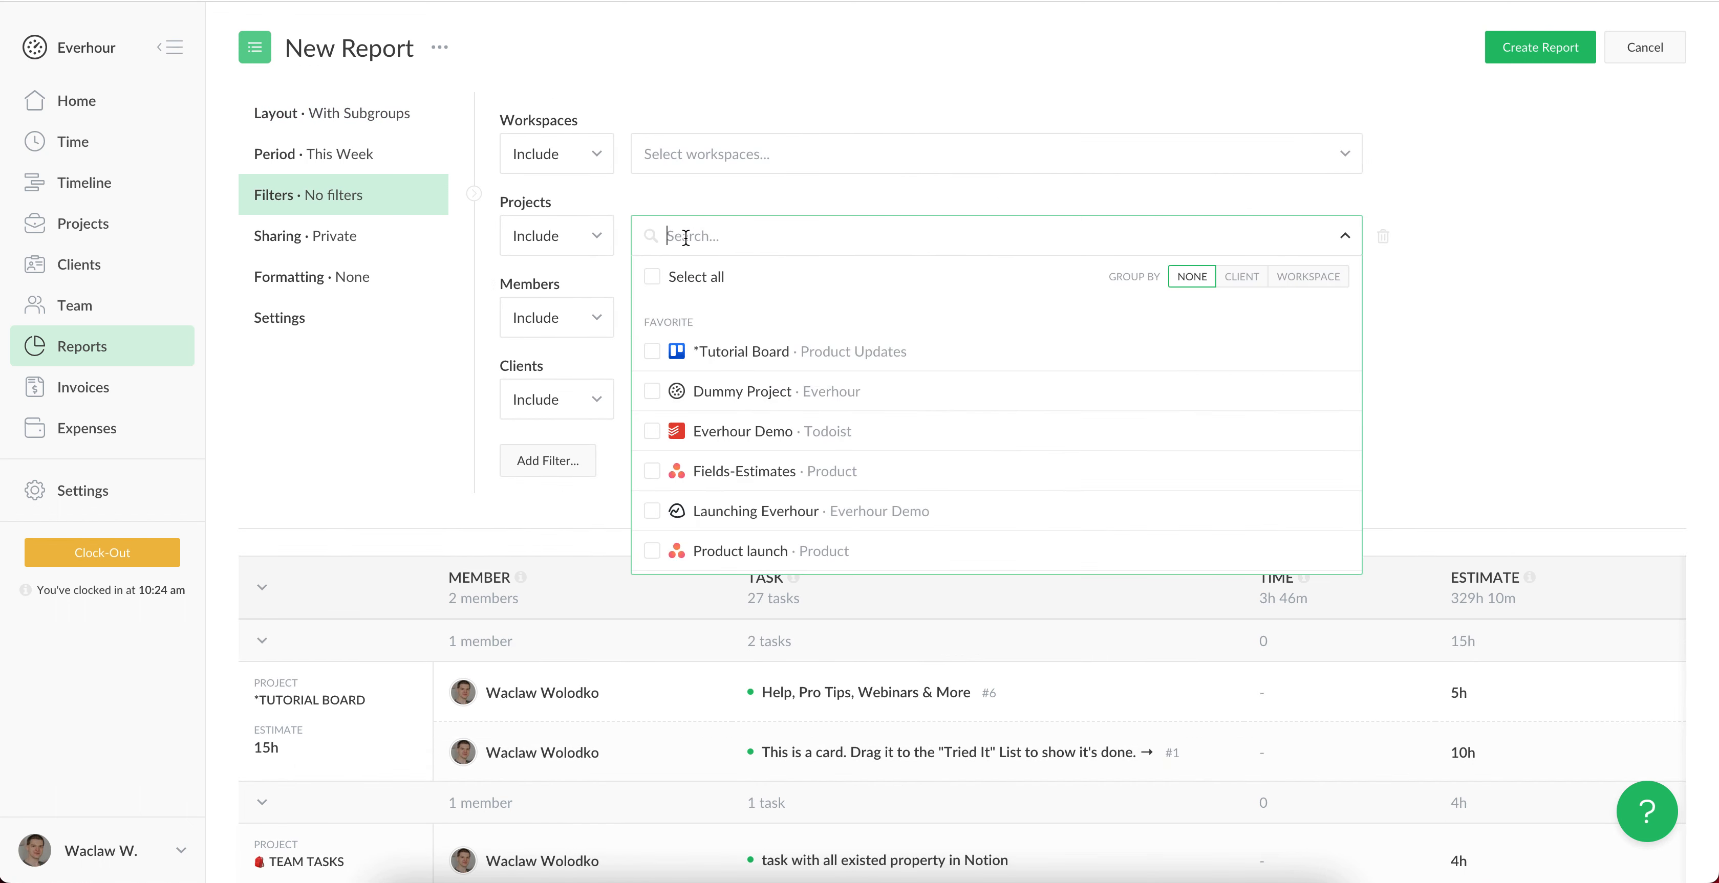
text(ev)
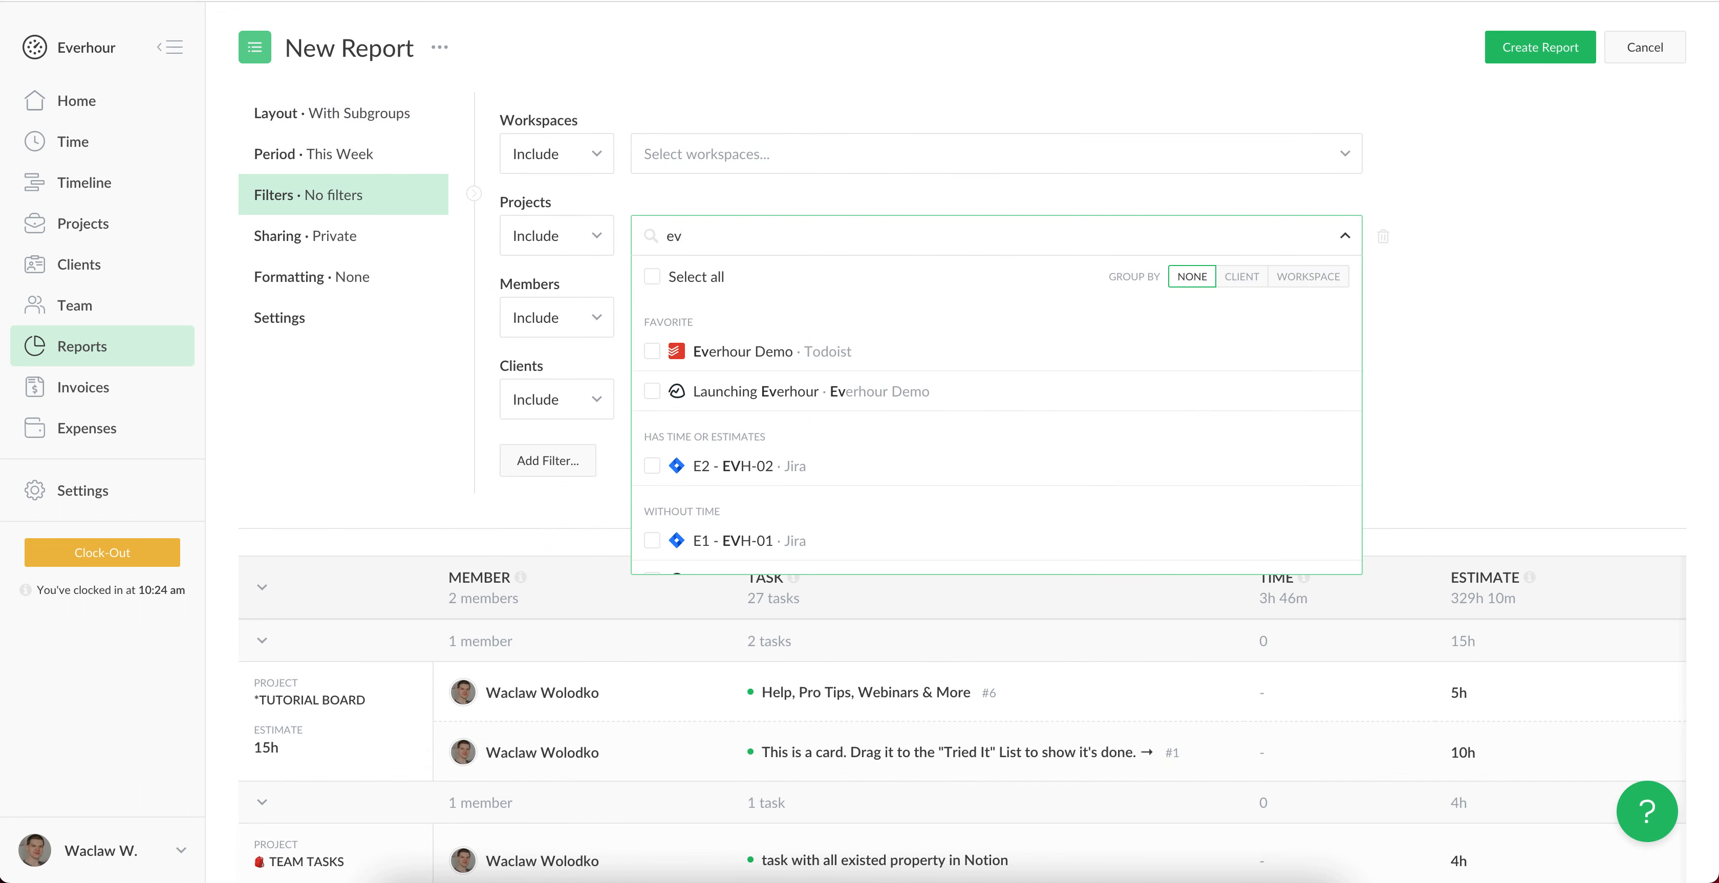
click(652, 465)
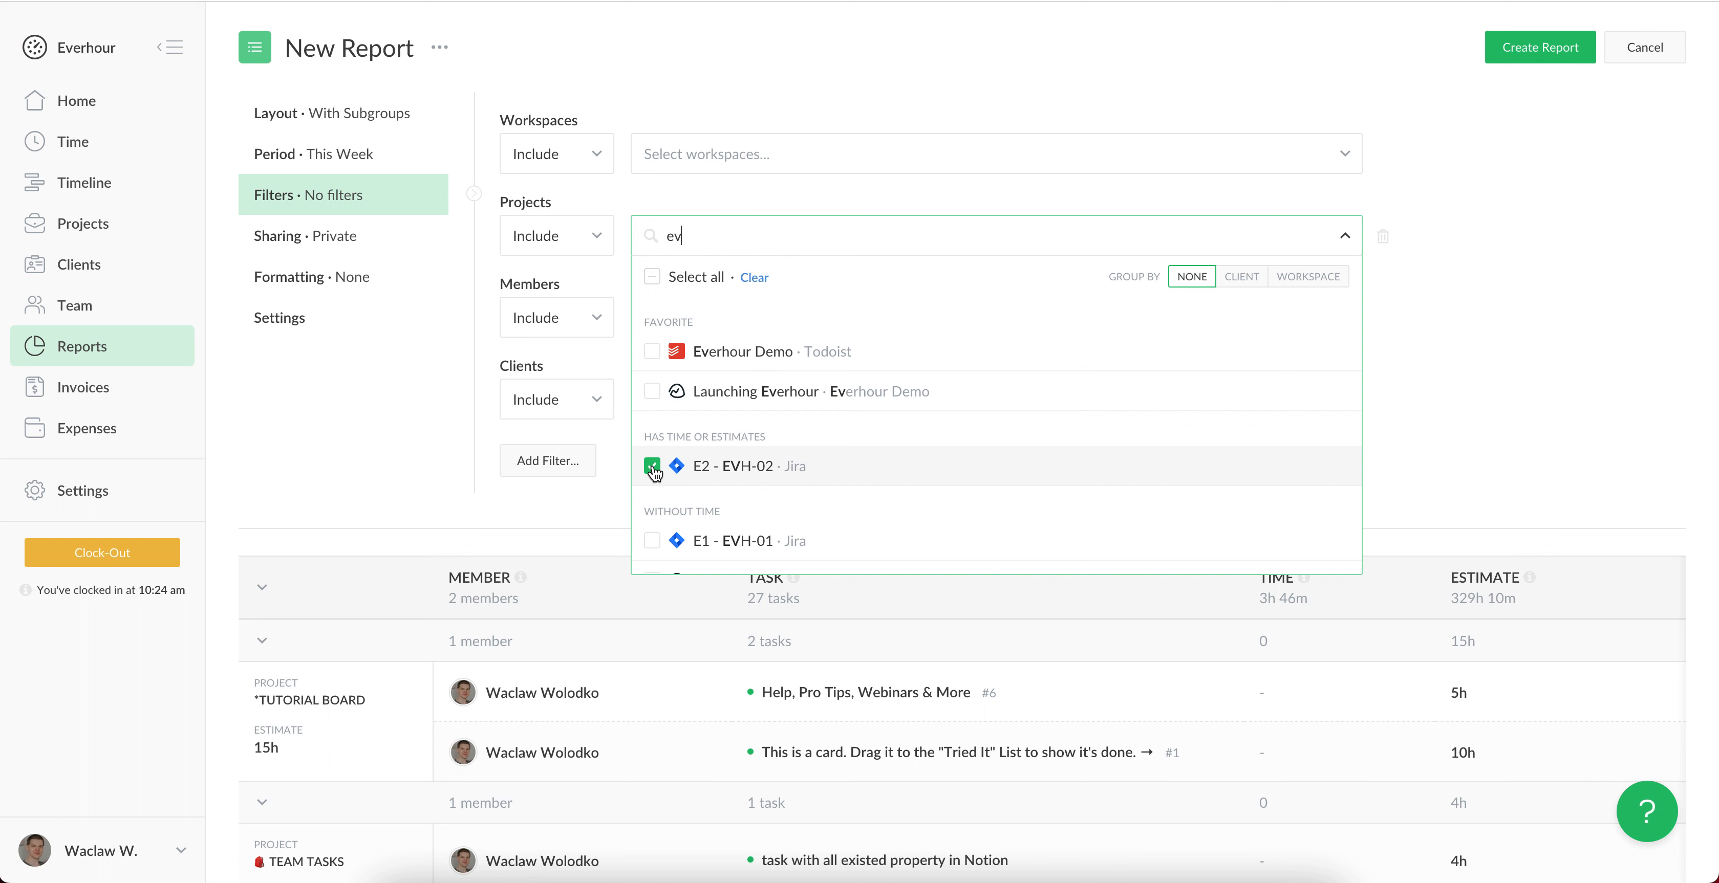
click(1455, 349)
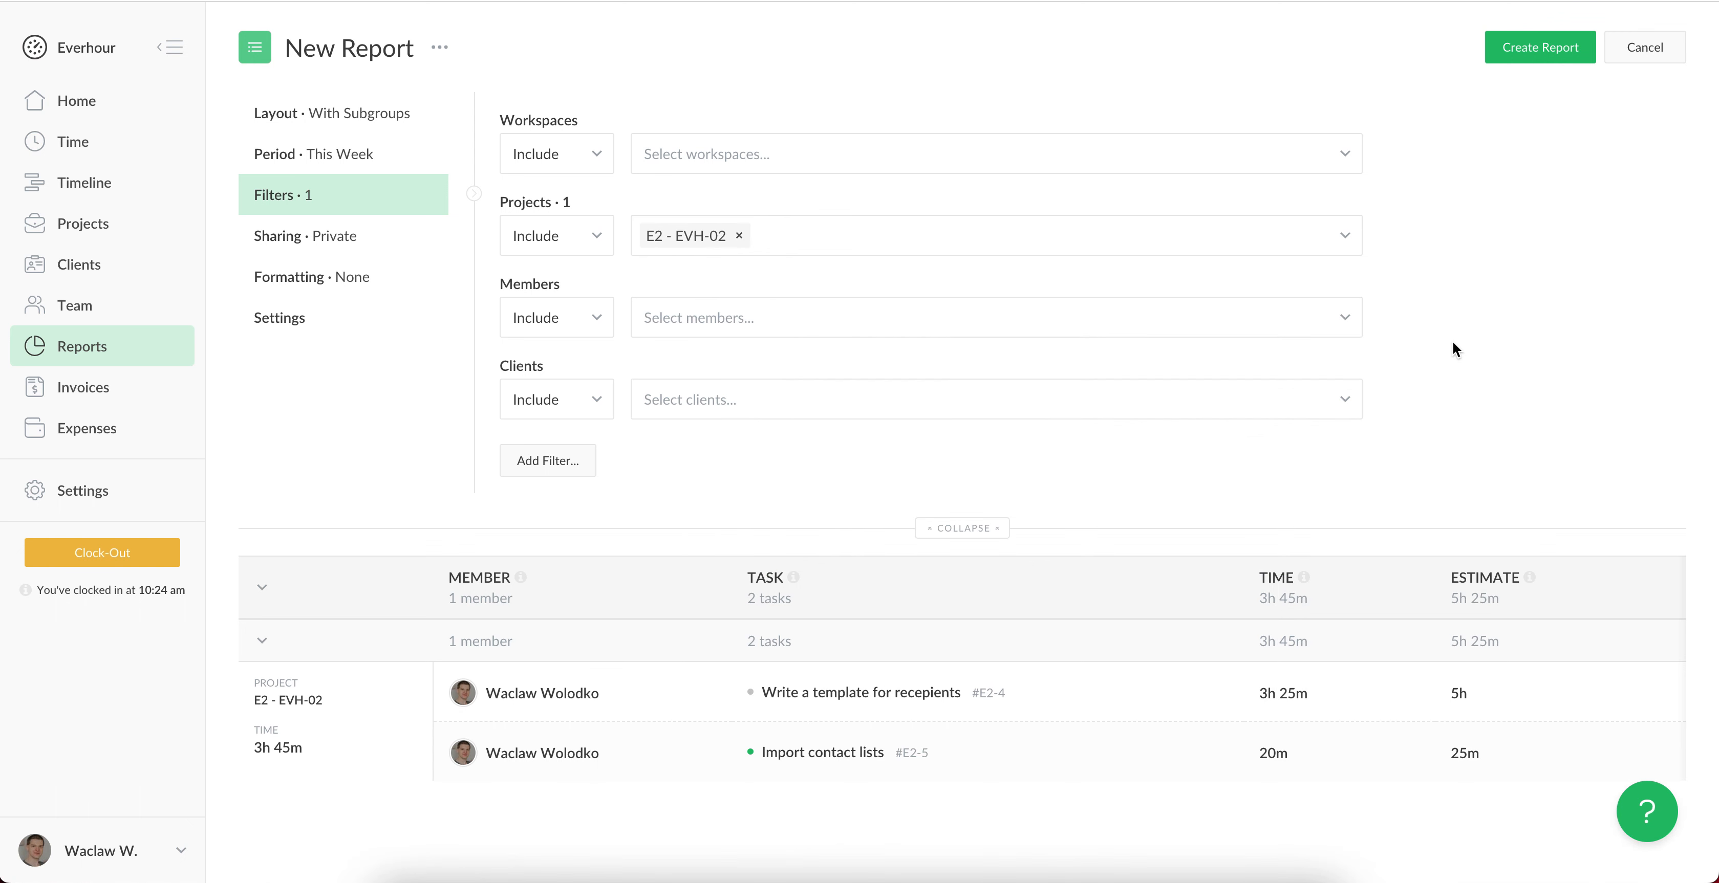
click(1541, 48)
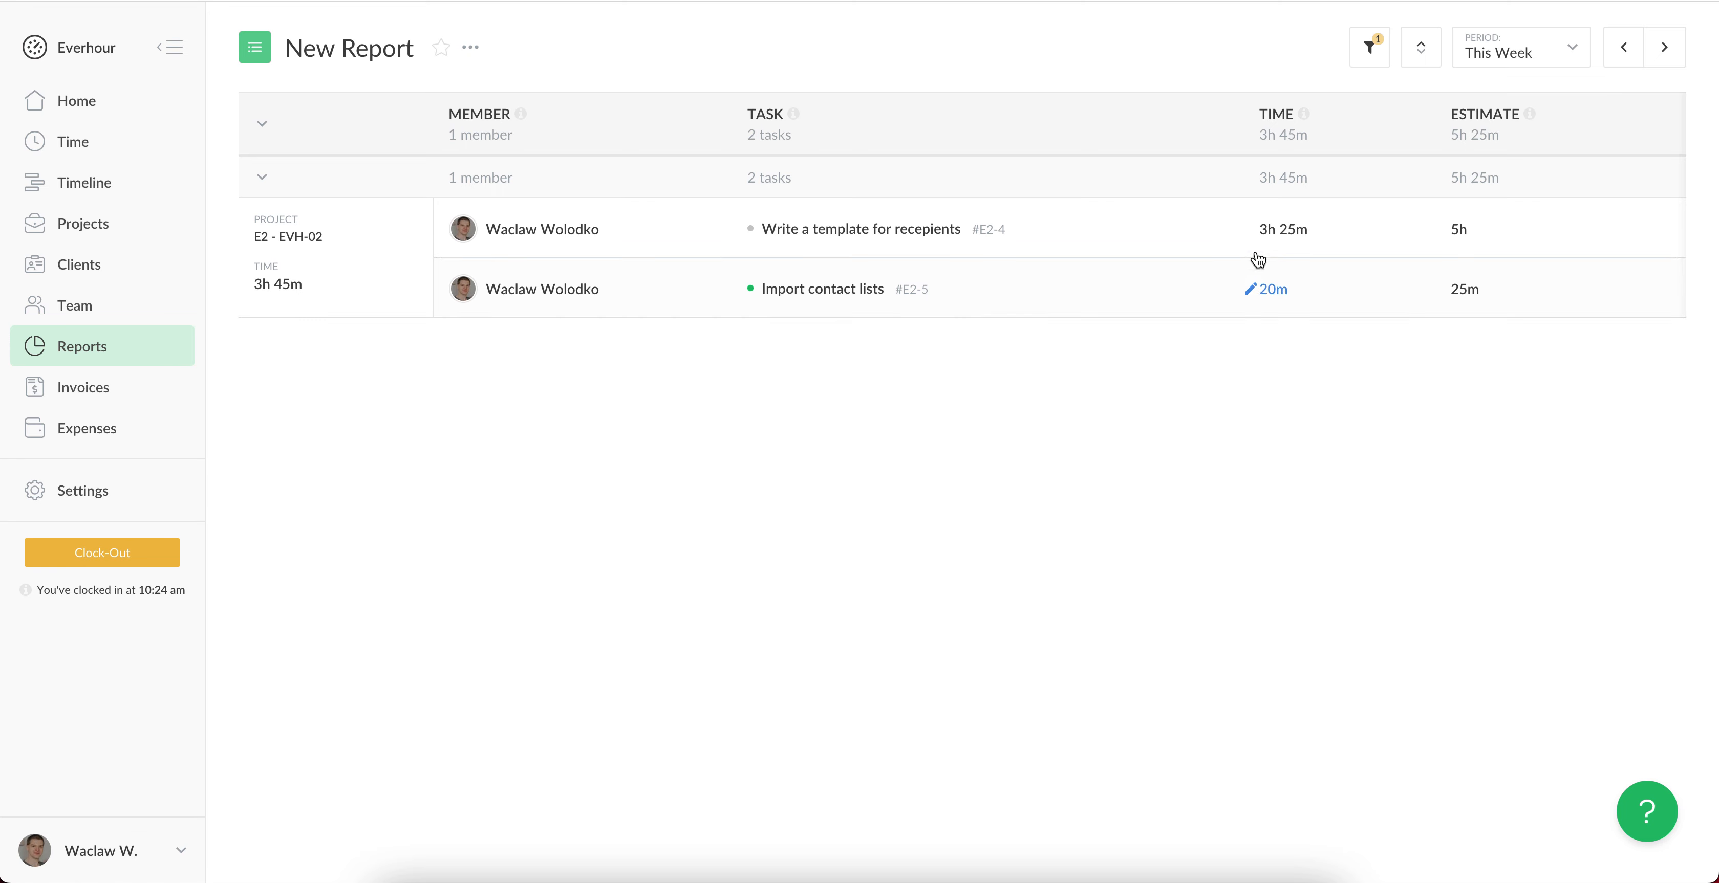
Examine the report's columns through Estimate Remains and the available download formats
scroll(1343, 283, right, 2)
scroll(1343, 288, right, 4)
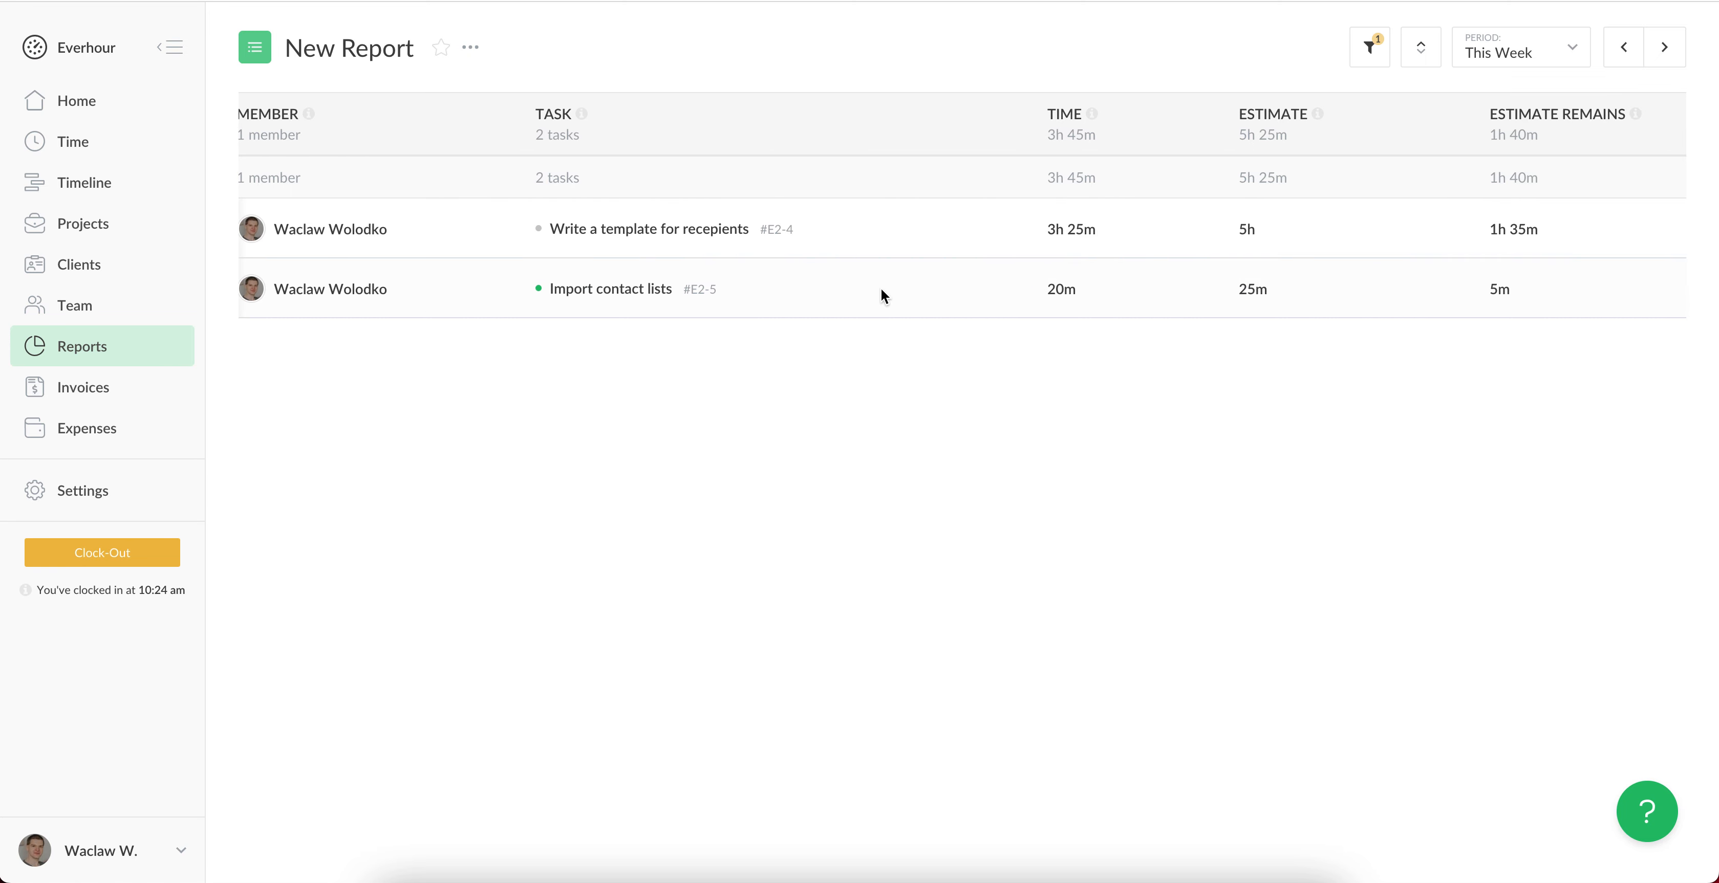
scroll(883, 287, left, 6)
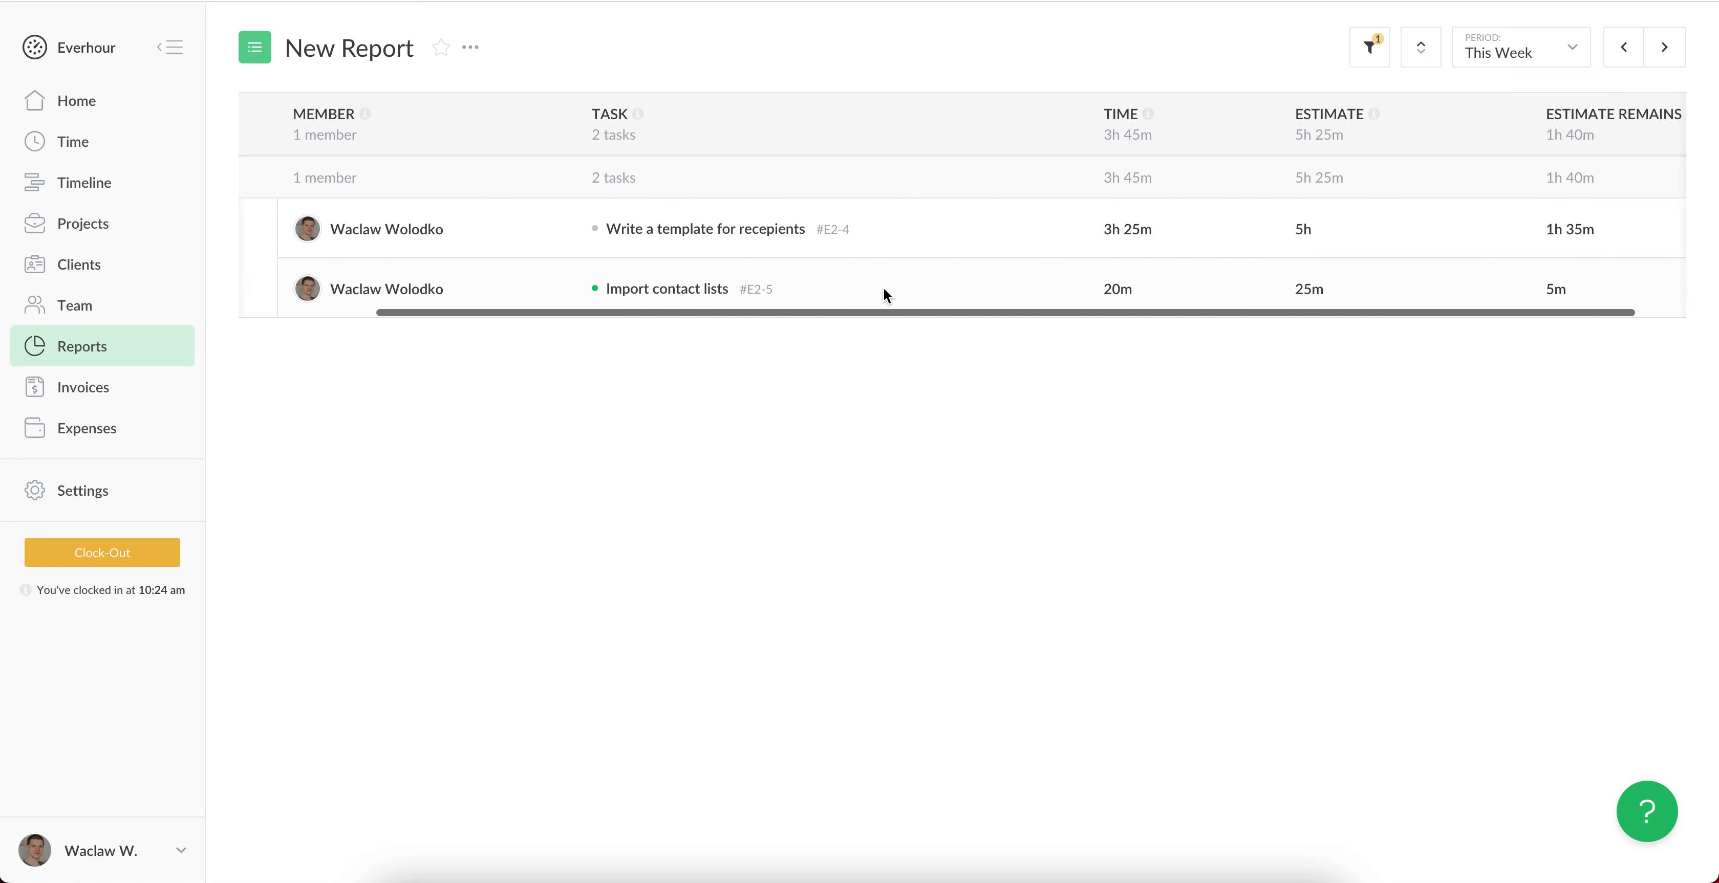
click(471, 47)
mouse_move(603, 286)
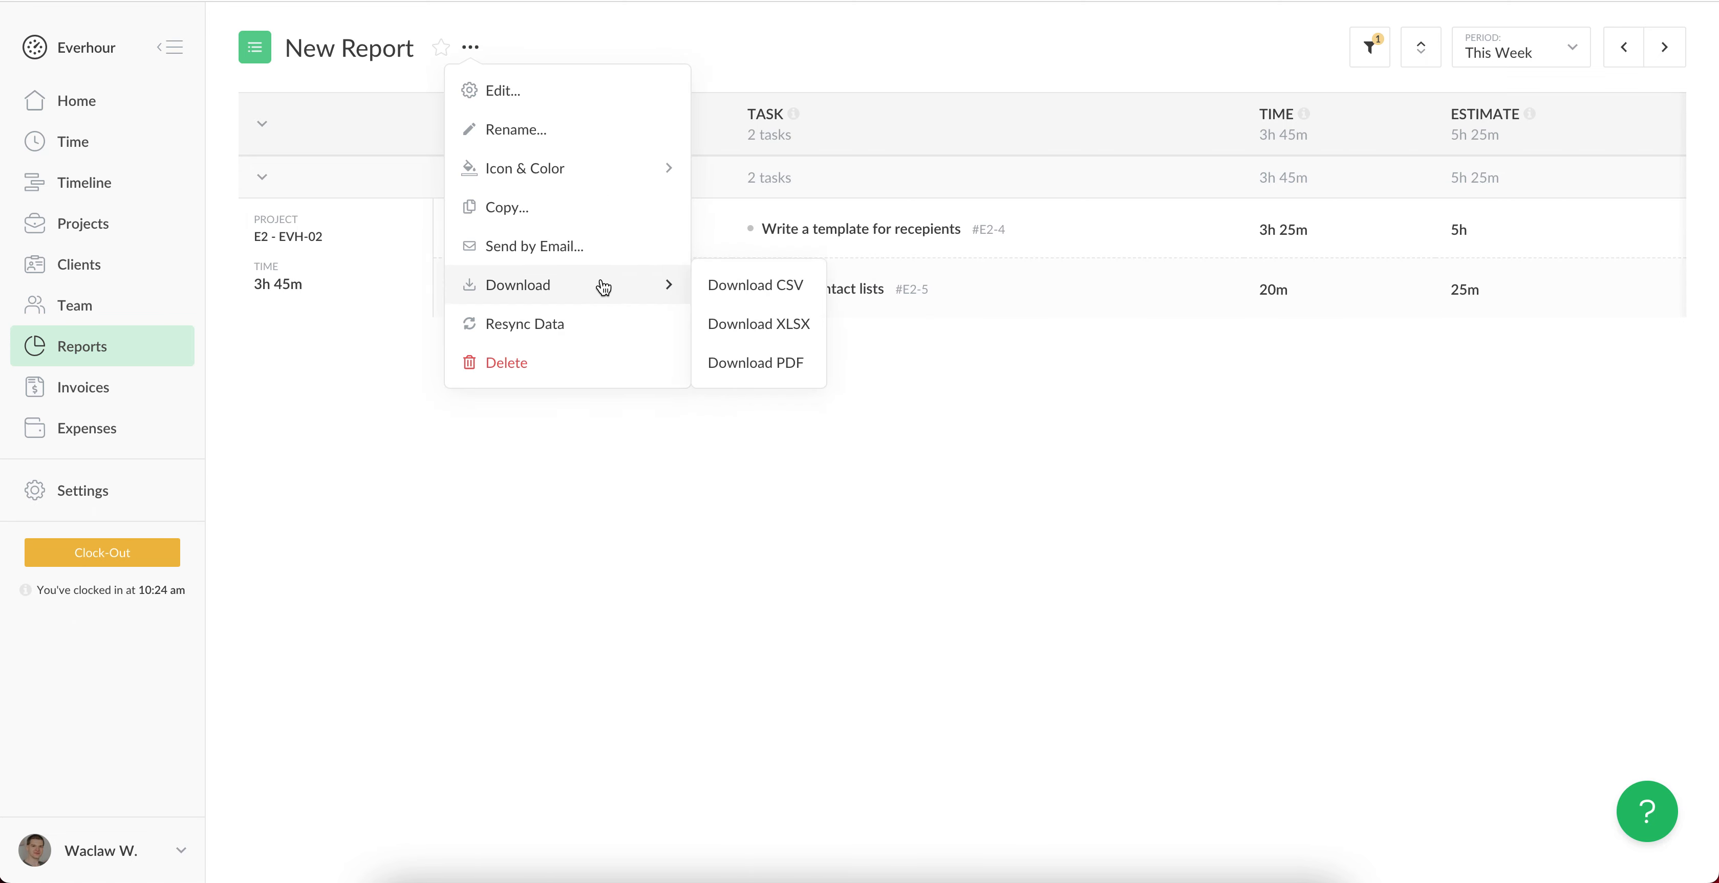
click(1035, 426)
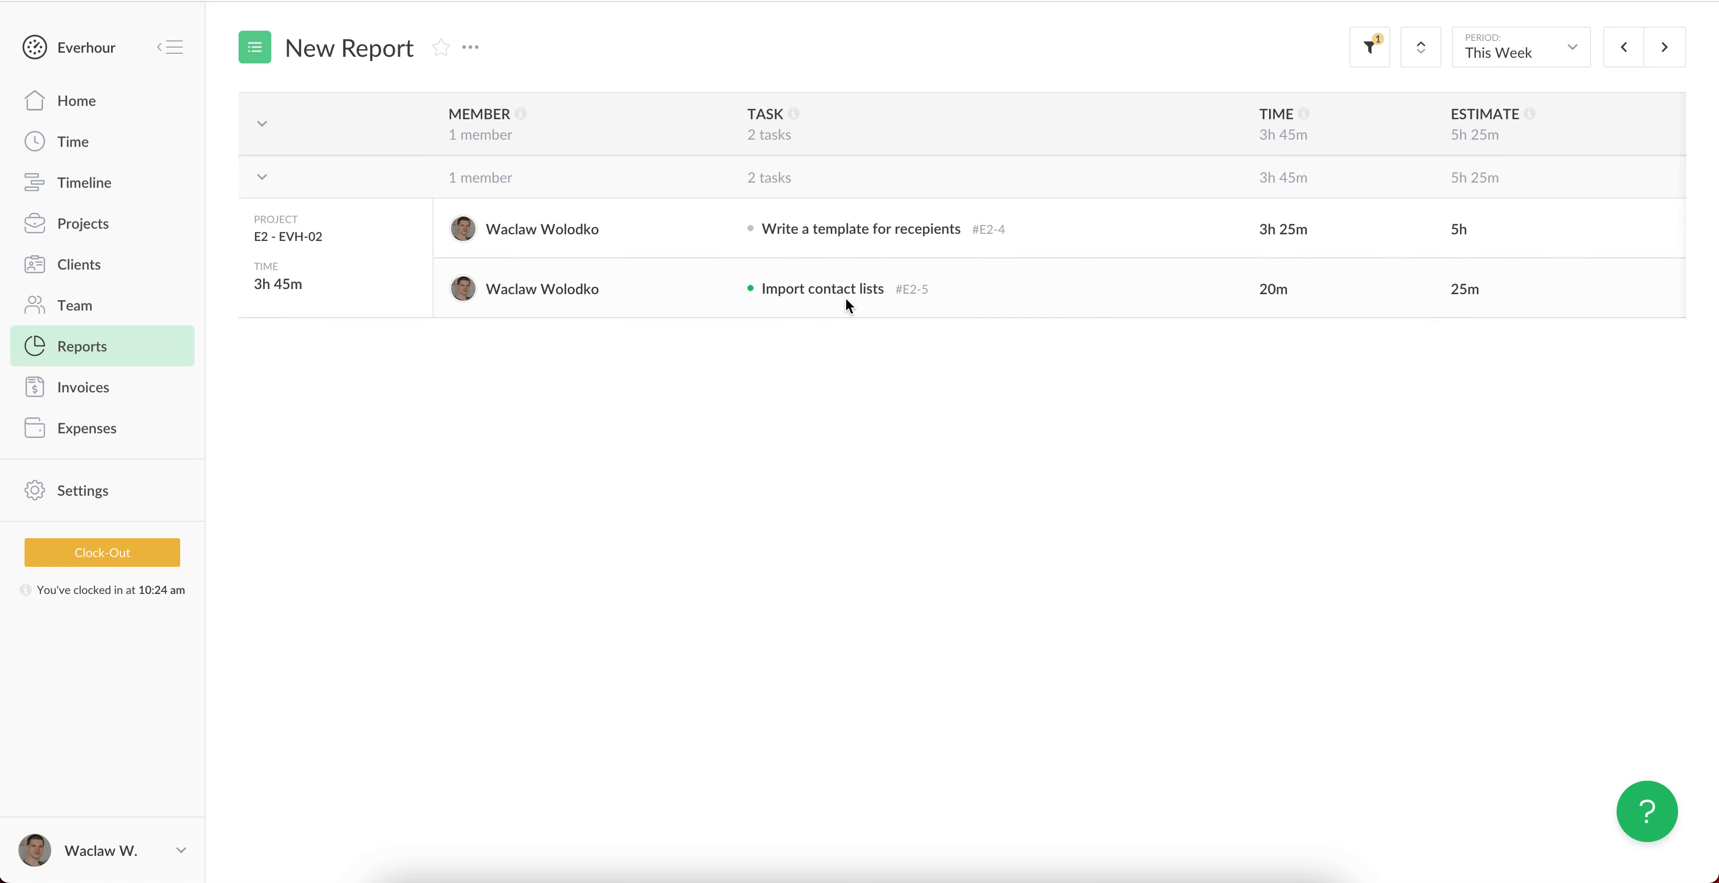